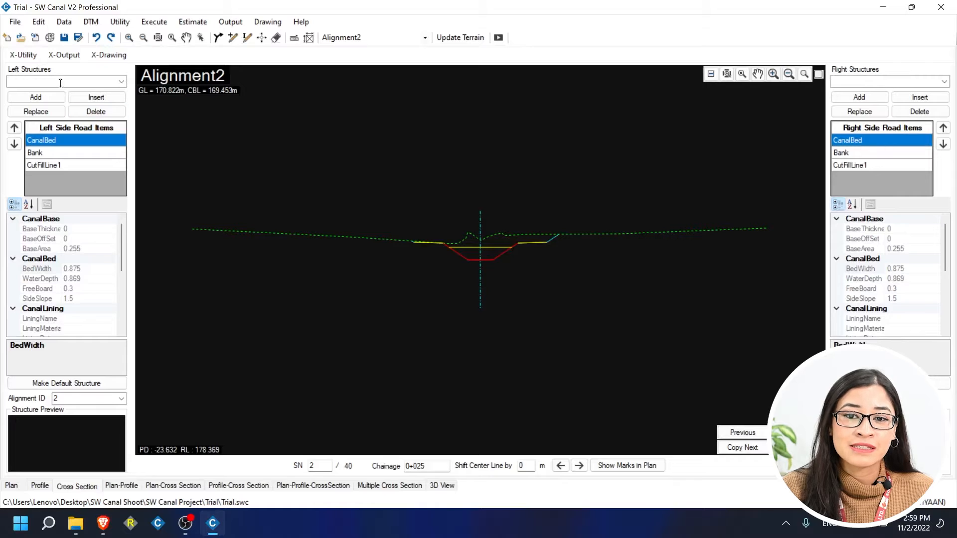
# Add a MasonryRetainingWallE from Left Structures to Alignment2's left-side items.
pyautogui.click(107, 165)
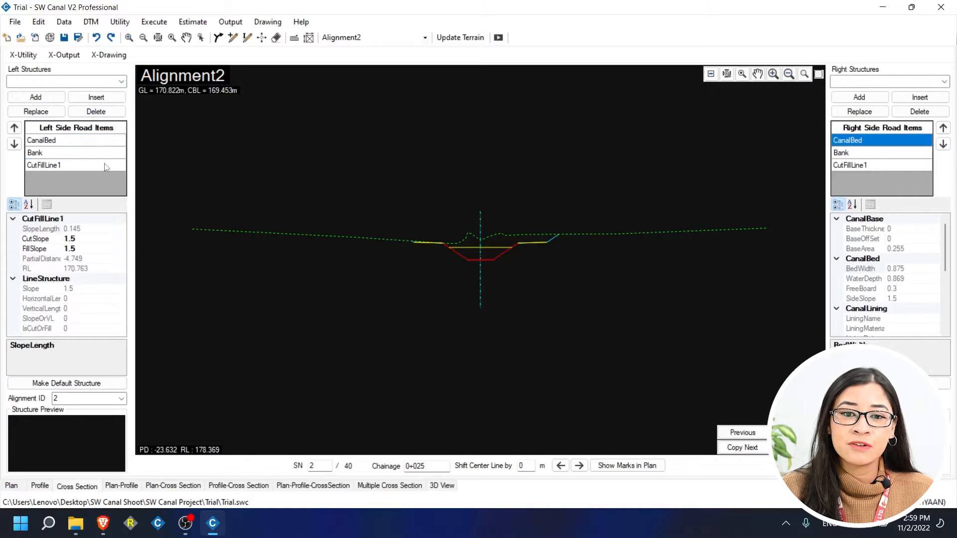
pyautogui.click(121, 81)
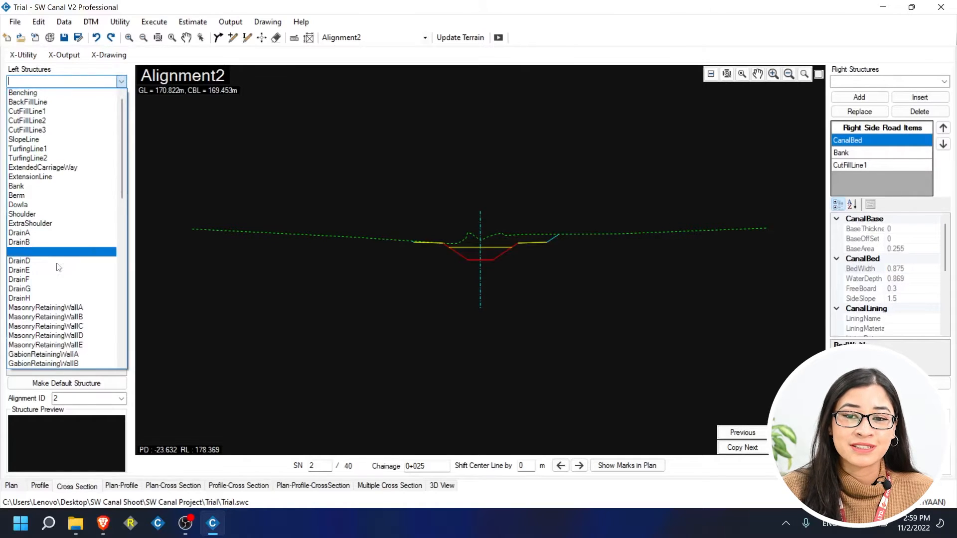
pyautogui.click(35, 345)
pyautogui.click(35, 97)
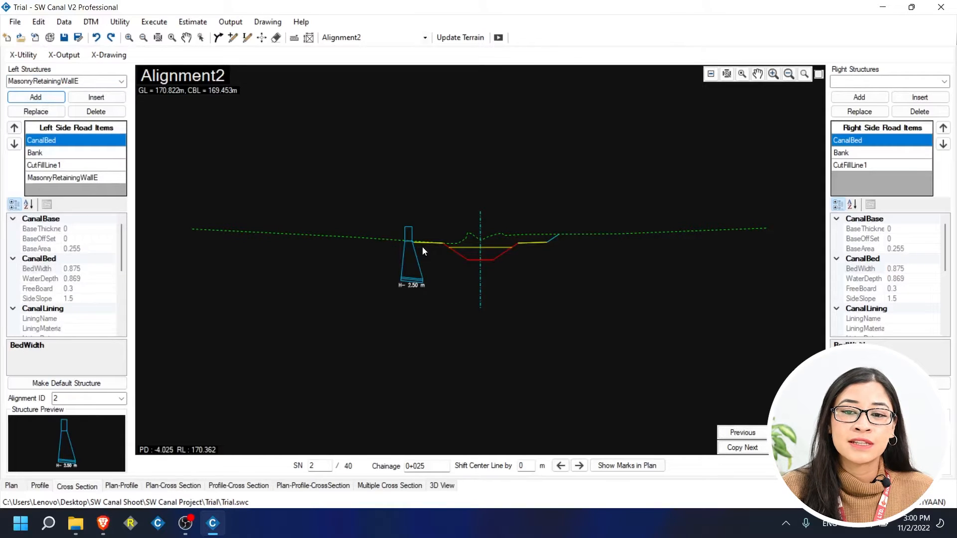
# Compare the retaining wall's properties with those of CutFillLine1.
pyautogui.scroll(2, 415, 244)
pyautogui.scroll(2, 414, 244)
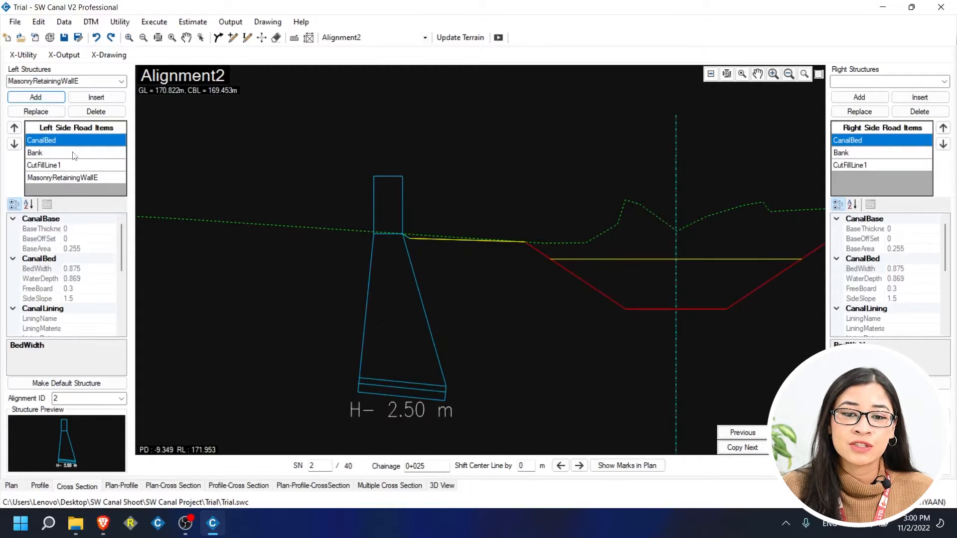
pyautogui.click(62, 178)
pyautogui.click(90, 166)
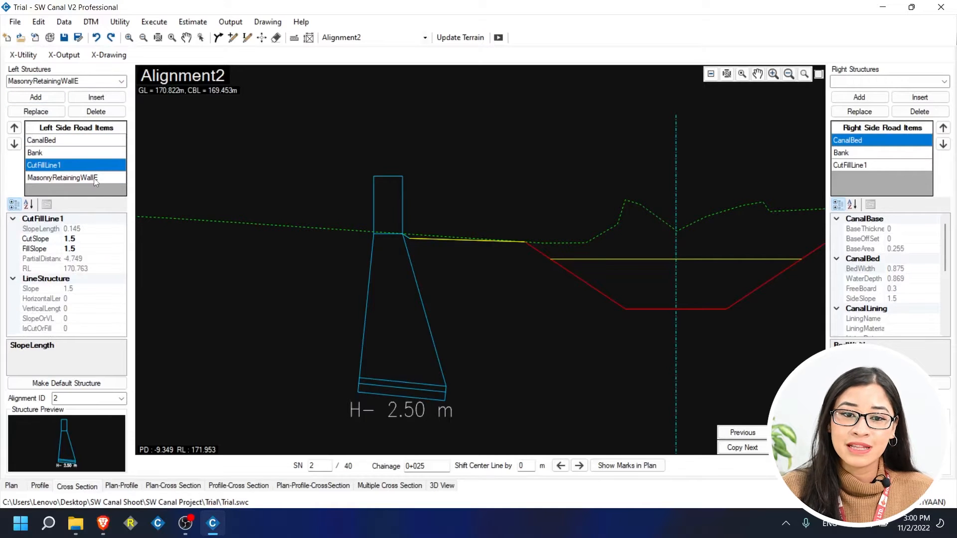
pyautogui.click(93, 178)
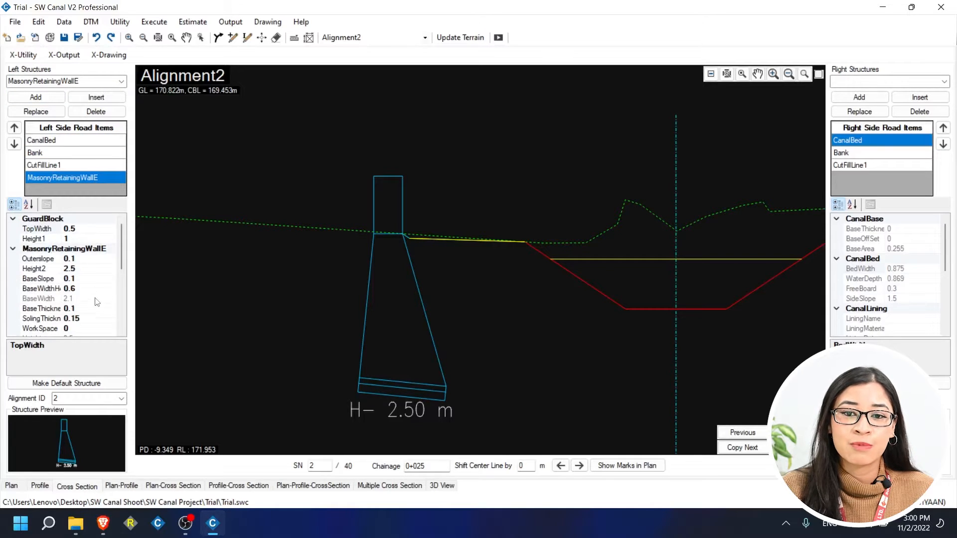
pyautogui.scroll(-5, 107, 333)
pyautogui.scroll(4, 102, 330)
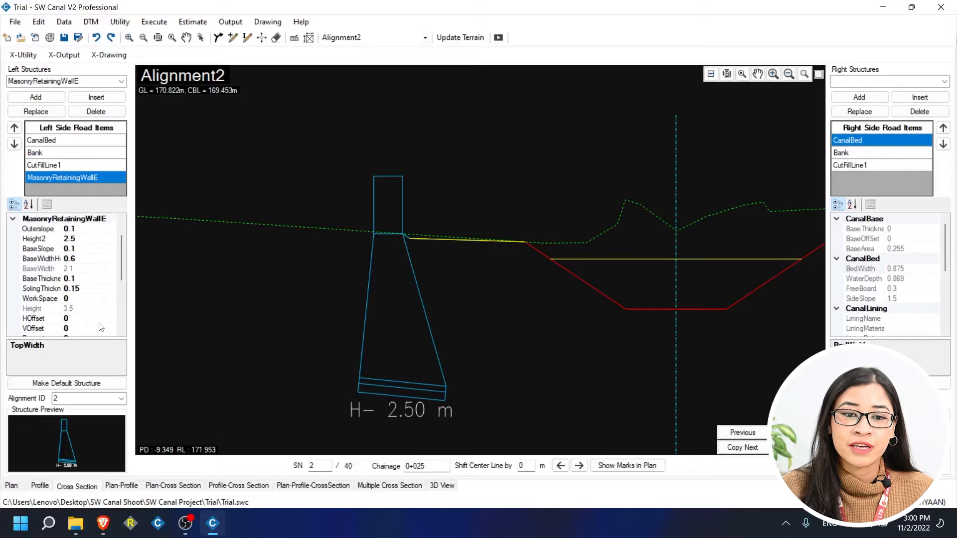
pyautogui.scroll(-2, 89, 308)
pyautogui.scroll(-1, 87, 313)
pyautogui.scroll(-1, 85, 318)
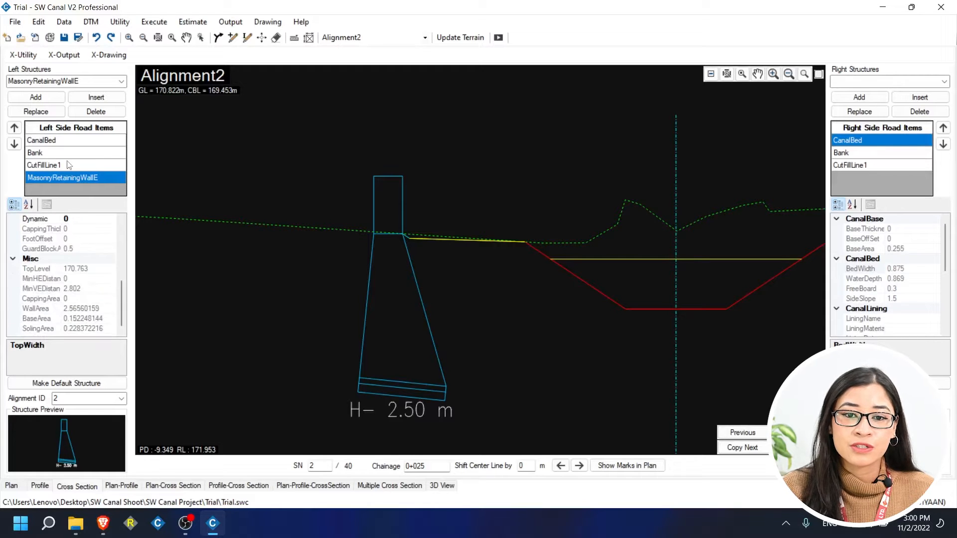
# Move the wall up and down the item order, leaving it last after CutFillLine1.
pyautogui.click(14, 128)
pyautogui.click(14, 128)
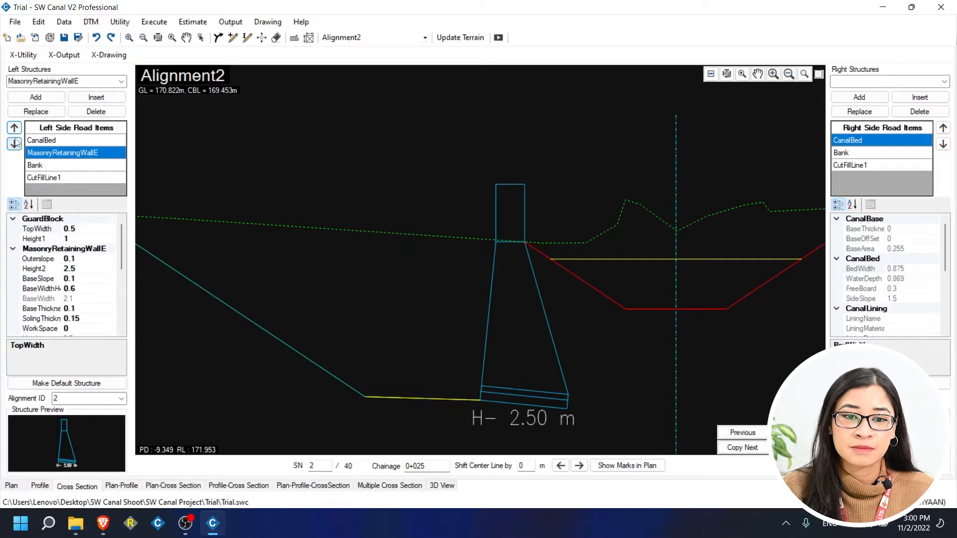
pyautogui.click(14, 144)
pyautogui.click(15, 144)
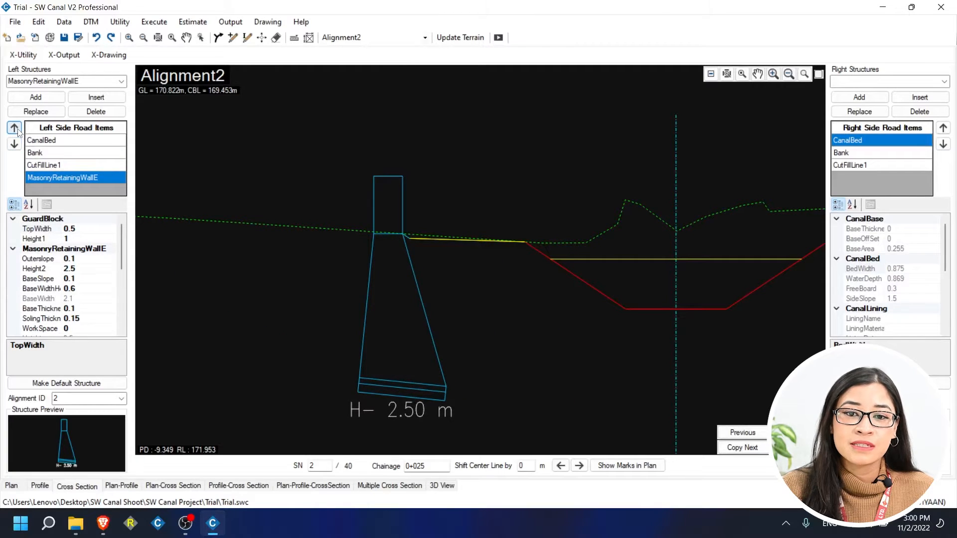
pyautogui.click(15, 128)
pyautogui.click(14, 127)
pyautogui.click(14, 144)
pyautogui.click(14, 144)
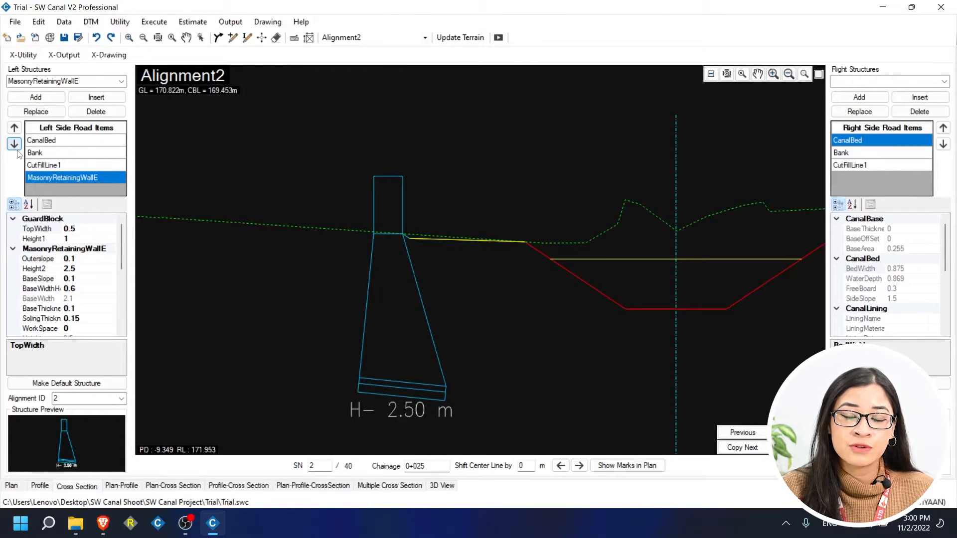
pyautogui.click(442, 240)
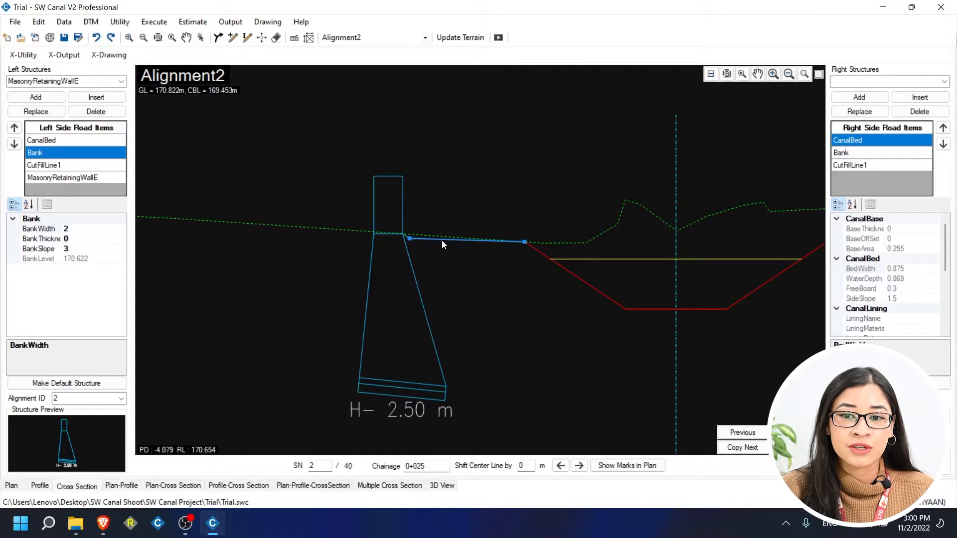
# Insert a Dowla from Left Structures into the left-side items.
pyautogui.click(121, 82)
pyautogui.scroll(9, 107, 113)
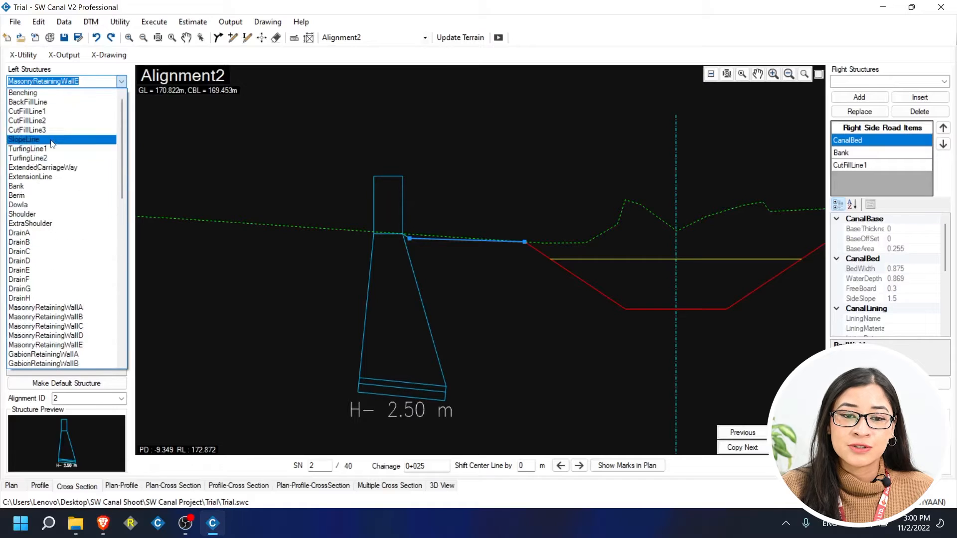
pyautogui.click(55, 205)
pyautogui.click(114, 98)
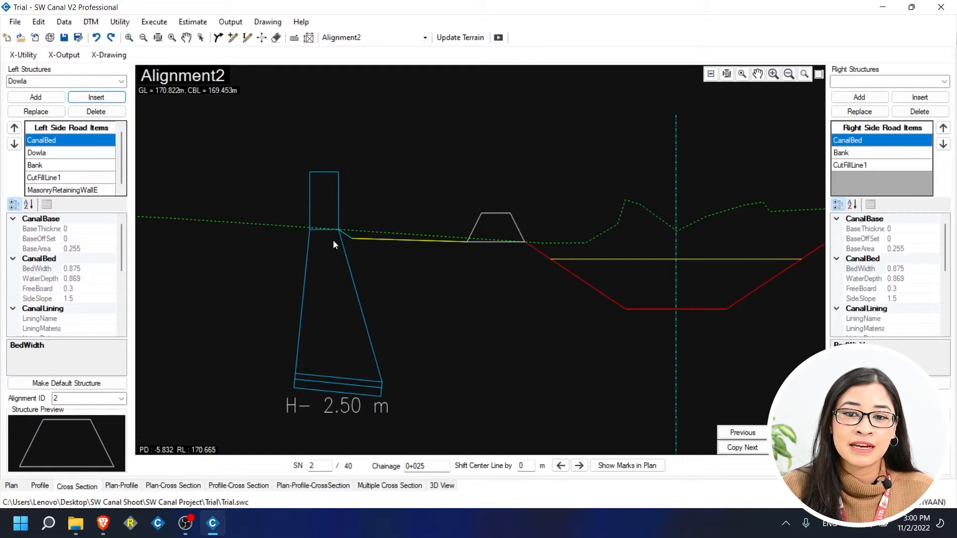
# Review the Bank, CutFillLine1, Dowla and wall properties, briefly sorting them alphabetically.
pyautogui.click(64, 164)
pyautogui.click(73, 178)
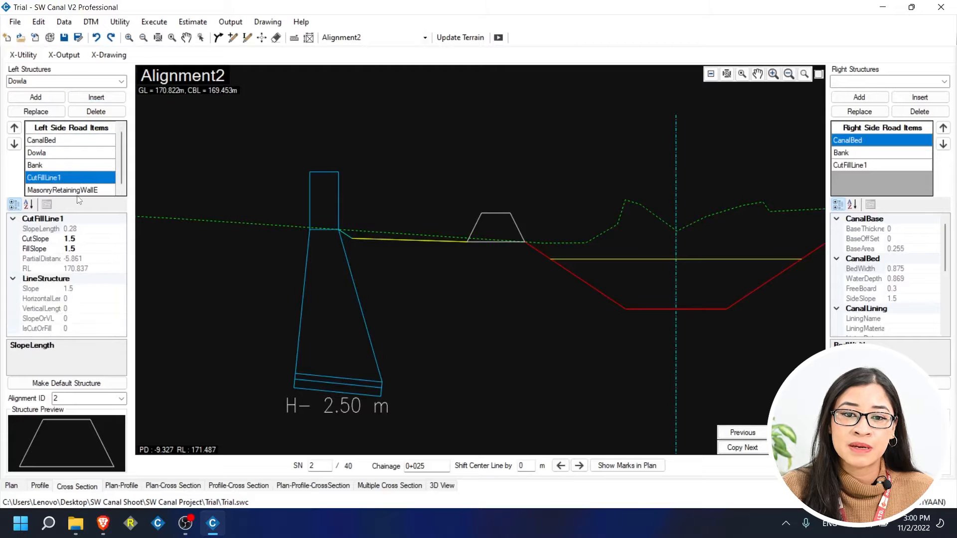
pyautogui.click(77, 192)
pyautogui.click(65, 153)
pyautogui.click(69, 178)
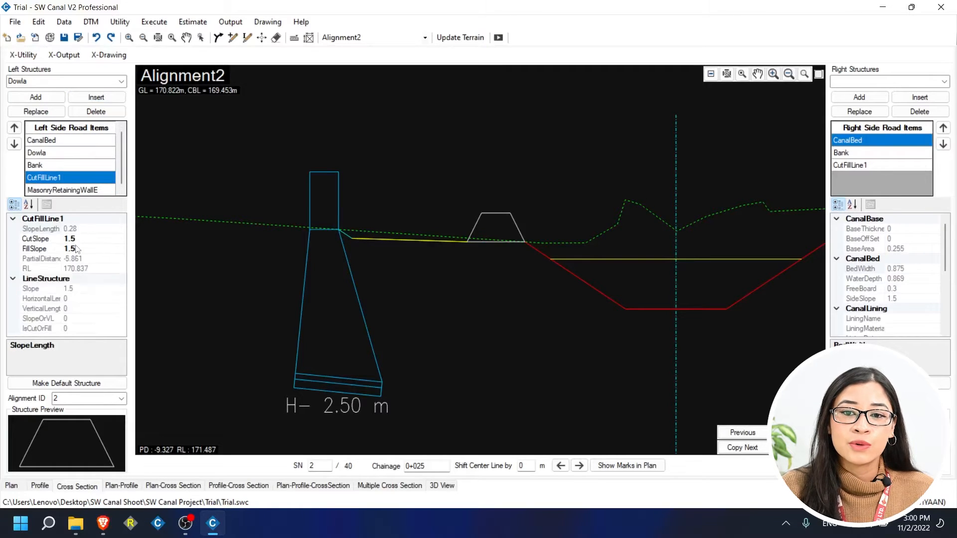
pyautogui.click(75, 190)
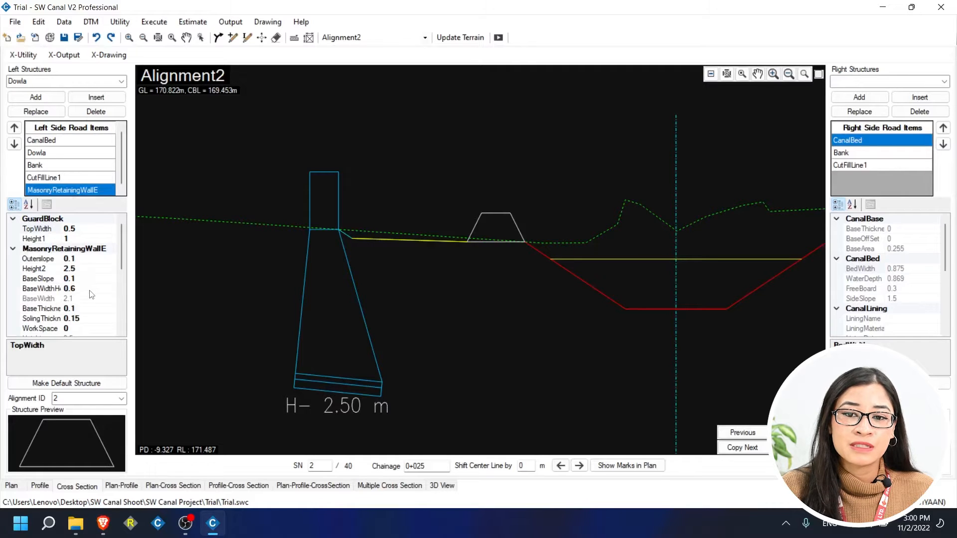
pyautogui.click(29, 205)
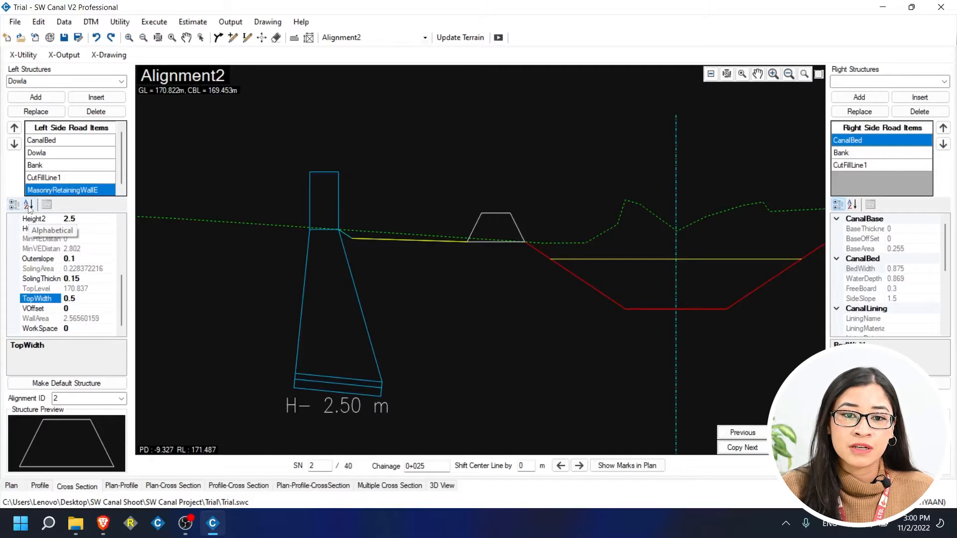
pyautogui.click(14, 206)
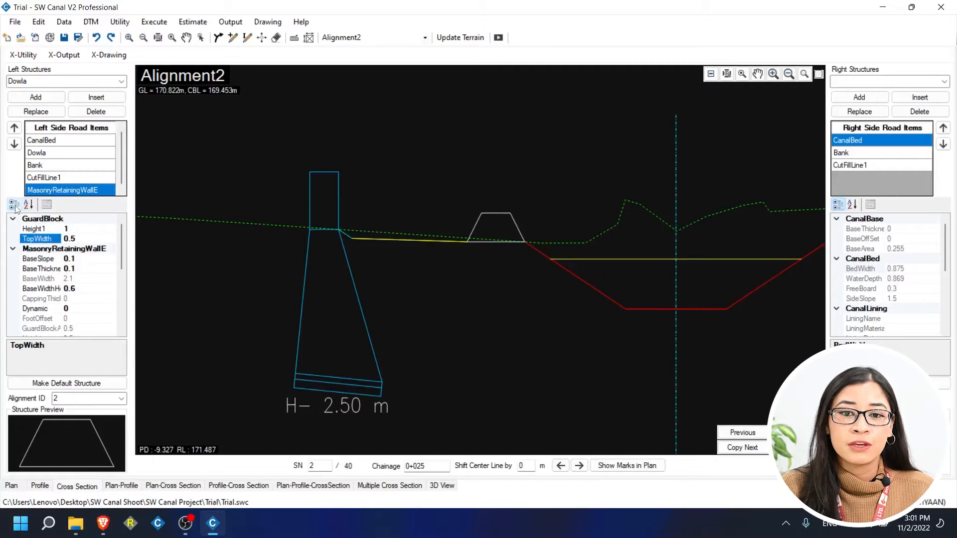
# Set the wall's guard block Height1 to 0.5 and save it as the default structure.
pyautogui.click(80, 229)
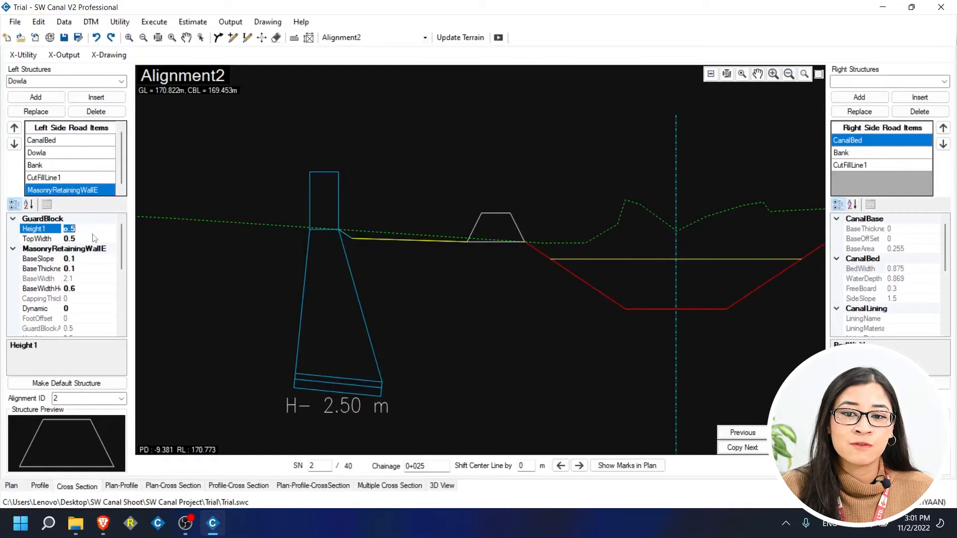
pyautogui.write('0.5')
pyautogui.press('Return')
pyautogui.click(99, 384)
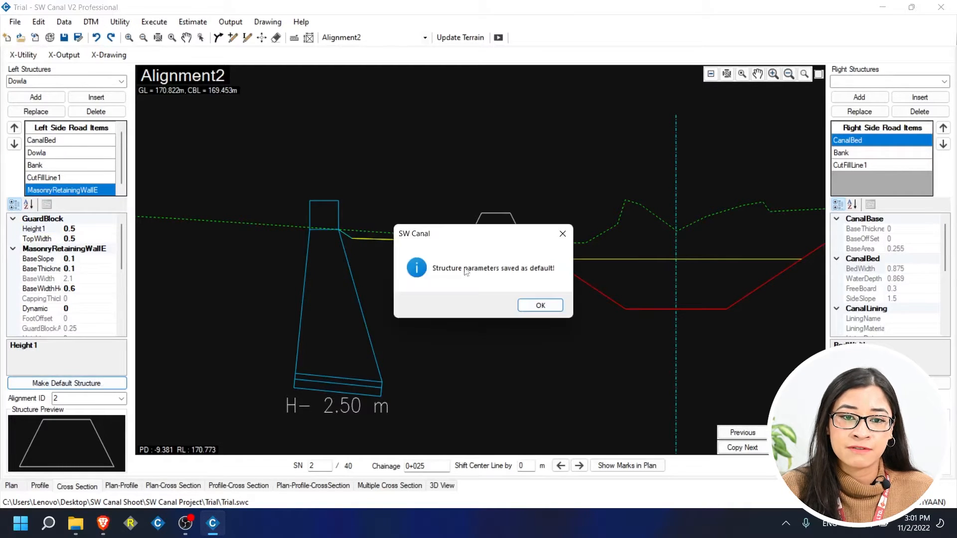
pyautogui.click(540, 305)
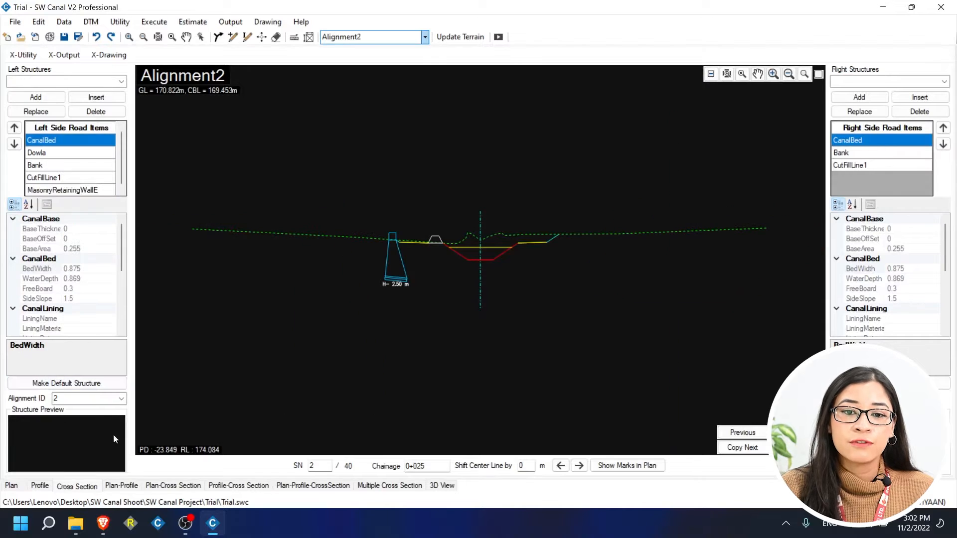
pyautogui.click(122, 400)
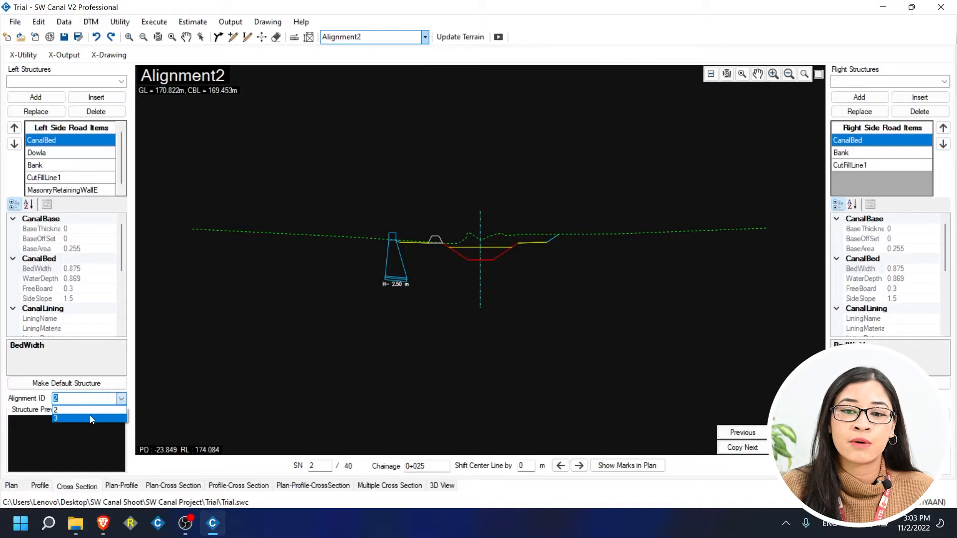
pyautogui.click(92, 418)
pyautogui.click(121, 399)
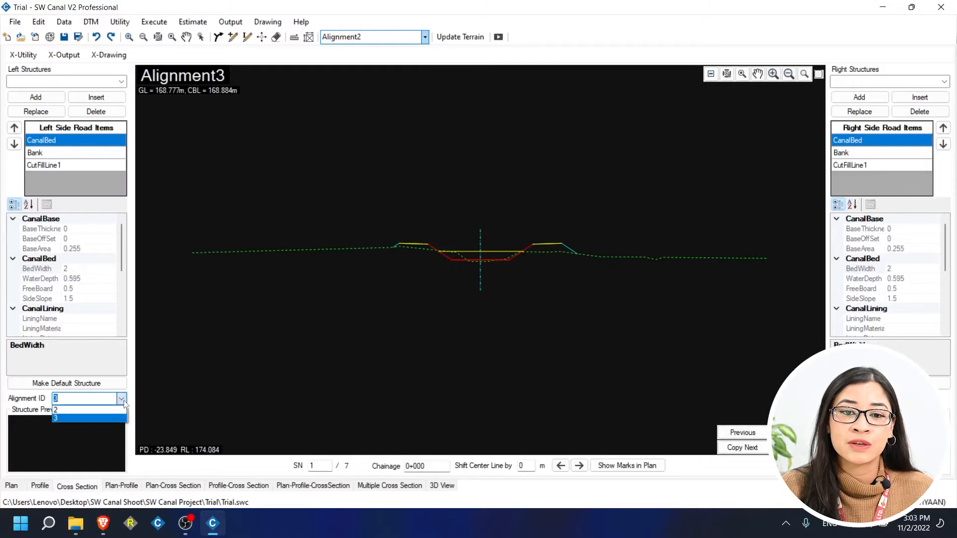
pyautogui.click(109, 409)
pyautogui.click(121, 399)
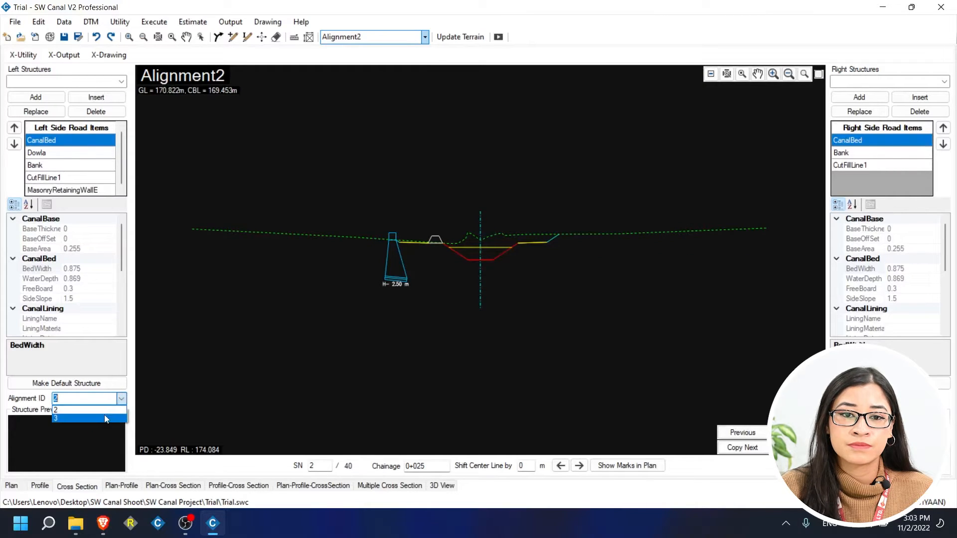
pyautogui.click(91, 418)
pyautogui.click(109, 410)
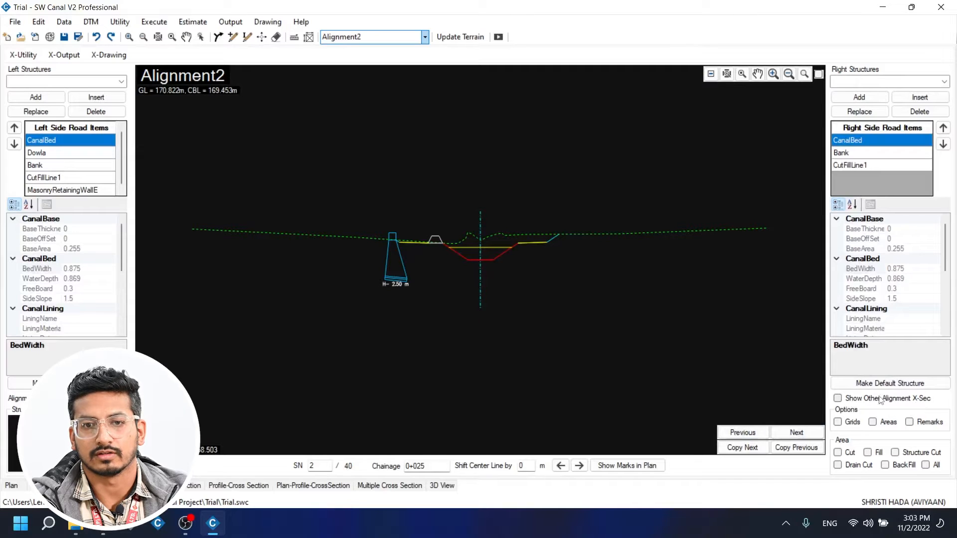
# Show grid lines, area values and remark labels on the cross-section.
pyautogui.click(839, 423)
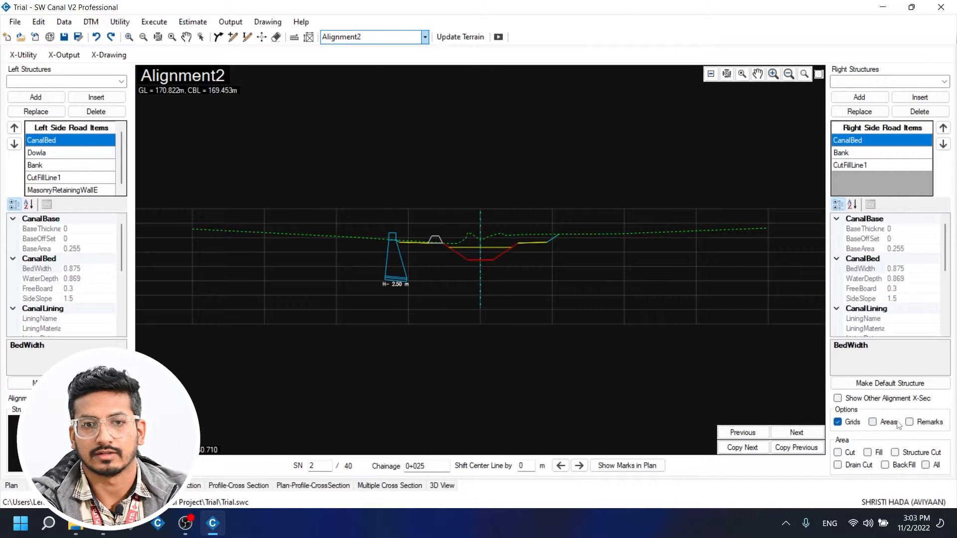
pyautogui.click(873, 422)
pyautogui.click(924, 426)
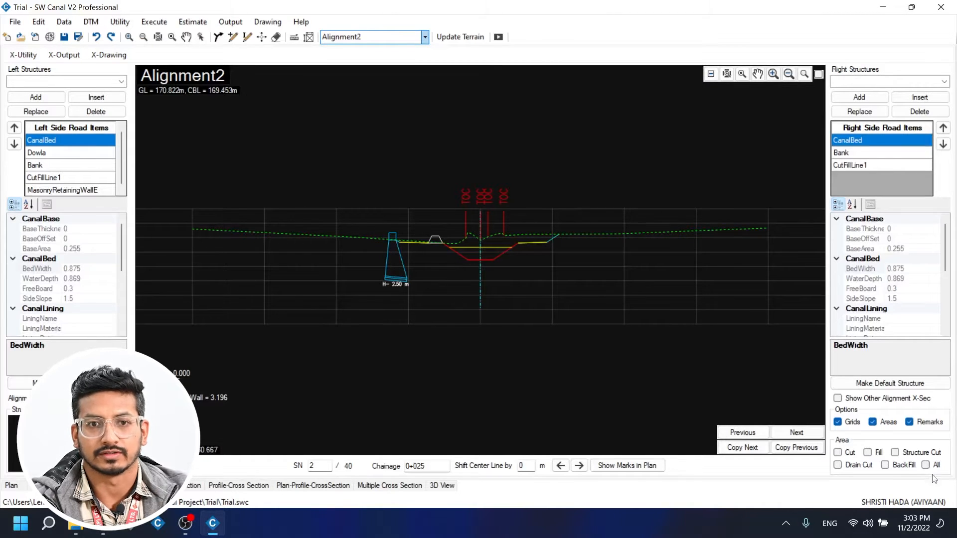
# Turn on shading for cut, fill, structure cut, drain cut and back-fill areas.
pyautogui.click(850, 453)
pyautogui.click(877, 454)
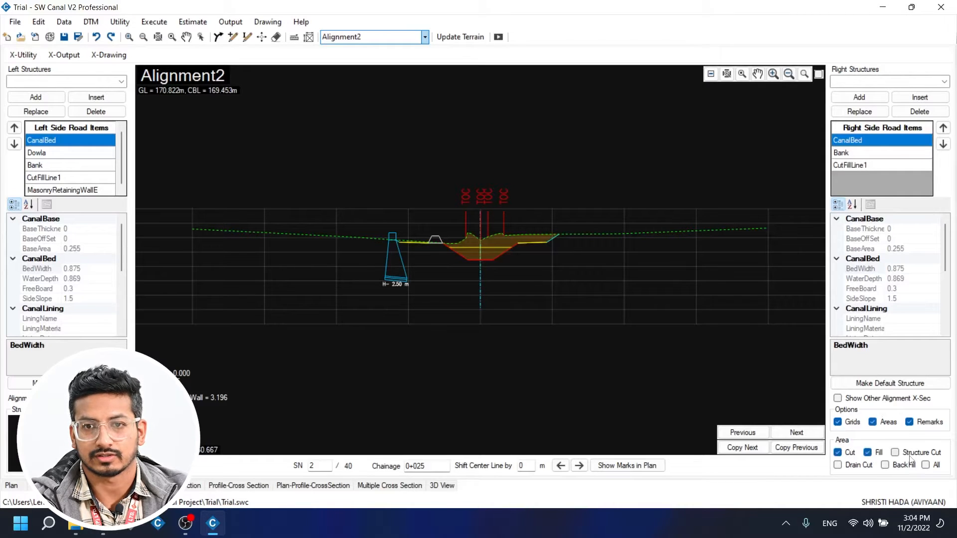
pyautogui.click(896, 453)
pyautogui.click(838, 465)
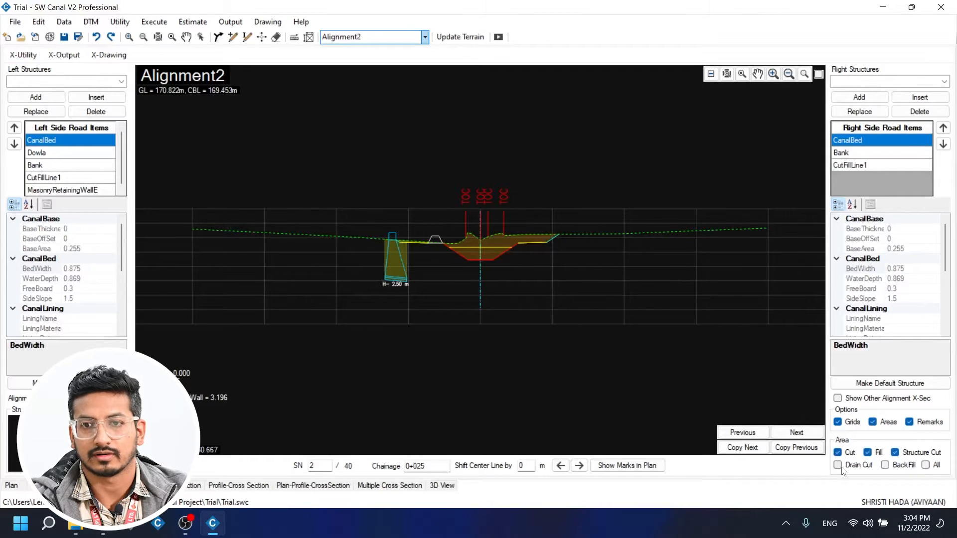
pyautogui.click(885, 465)
pyautogui.click(927, 467)
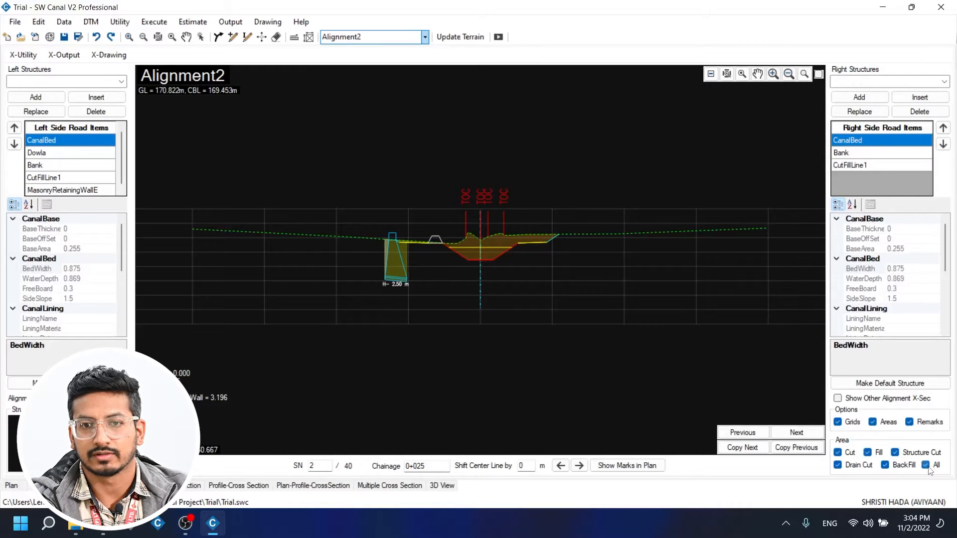
# Toggle the All area checkbox until the cut and fill hatching is hidden.
pyautogui.click(928, 469)
pyautogui.click(929, 469)
pyautogui.click(928, 469)
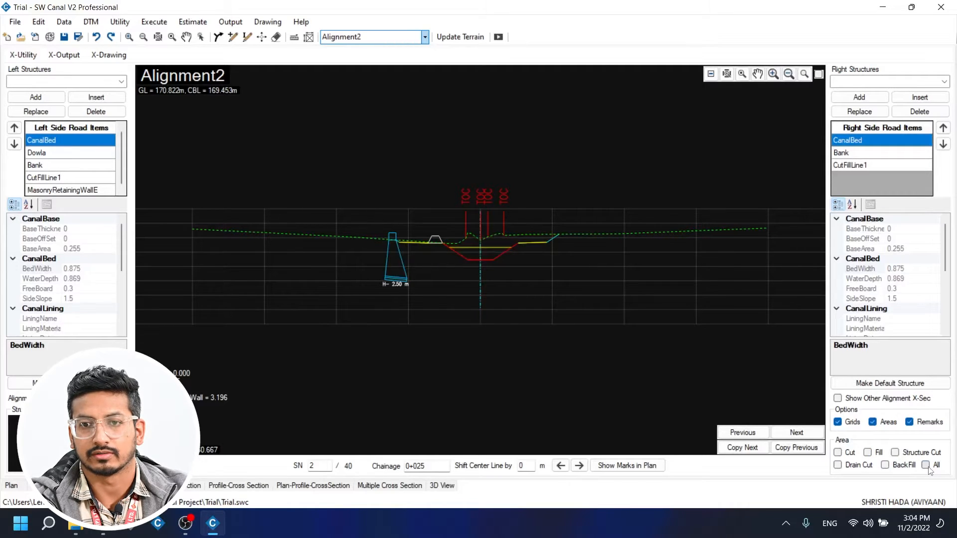
pyautogui.click(928, 468)
pyautogui.click(928, 468)
pyautogui.click(928, 469)
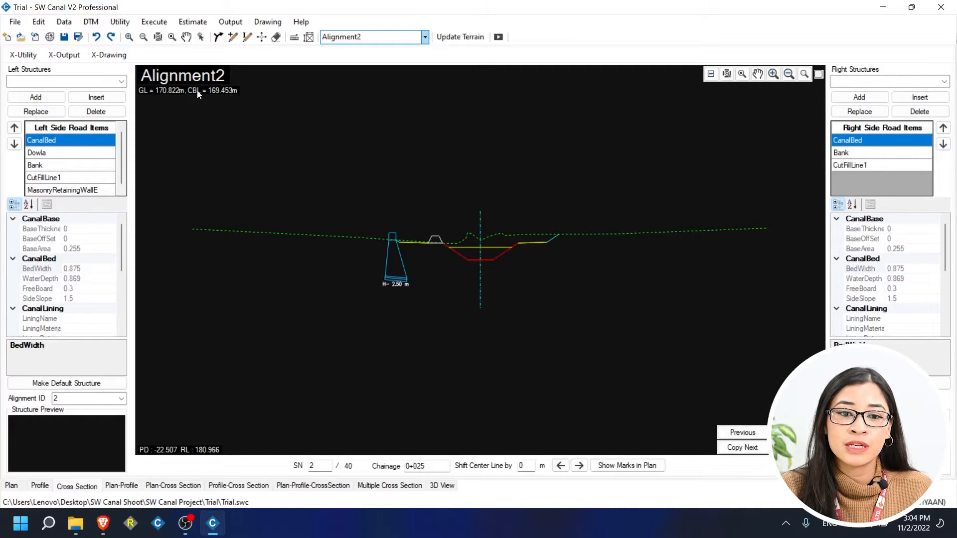
# Go to section 0+150, pan and zoom the drawing, then pop the Cross Editor into its own window.
pyautogui.click(796, 433)
pyautogui.click(797, 433)
pyautogui.click(796, 432)
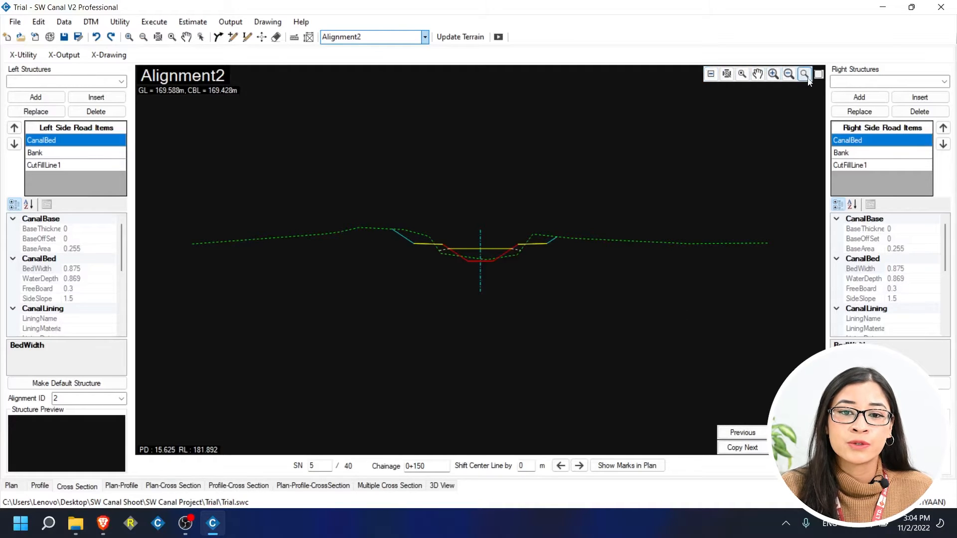
pyautogui.click(761, 78)
pyautogui.moveTo(566, 230); pyautogui.dragTo(564, 251)
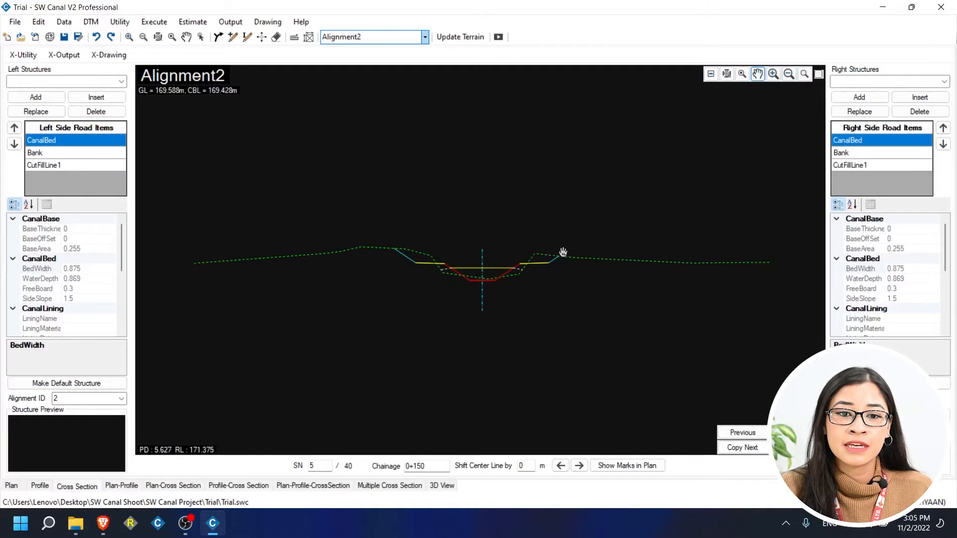
pyautogui.click(773, 81)
pyautogui.click(772, 81)
pyautogui.click(790, 78)
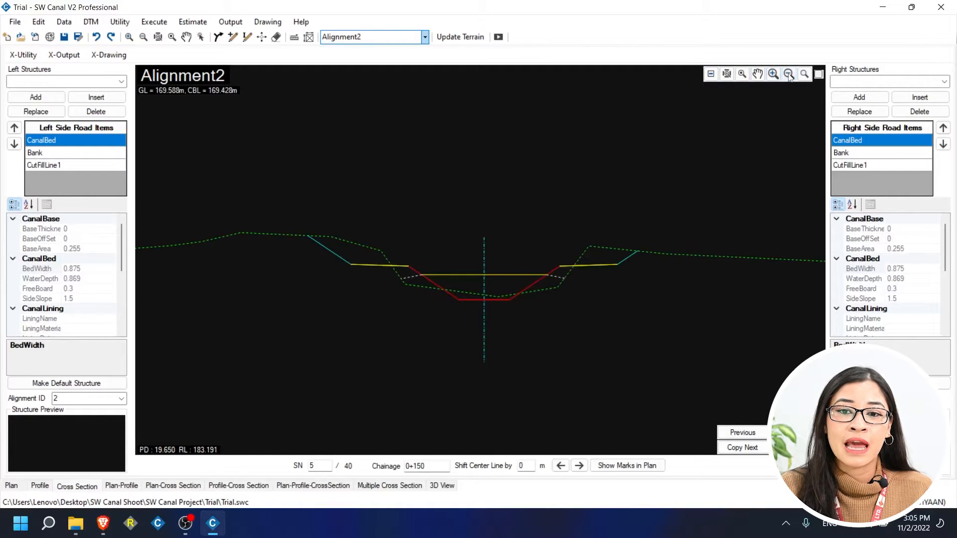
pyautogui.click(790, 78)
pyautogui.click(819, 74)
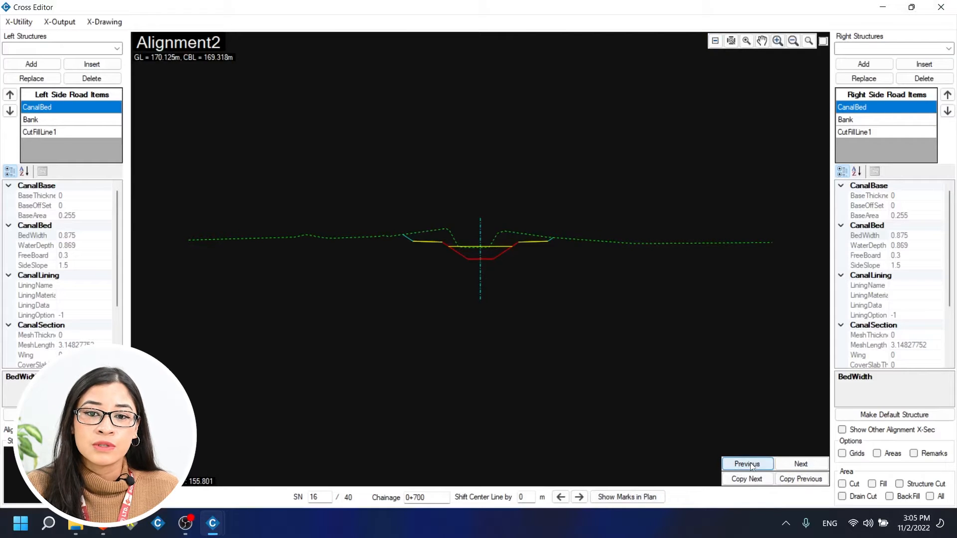
# Browse back and forth through the Alignment2 cross-sections with Previous and Next.
pyautogui.click(784, 466)
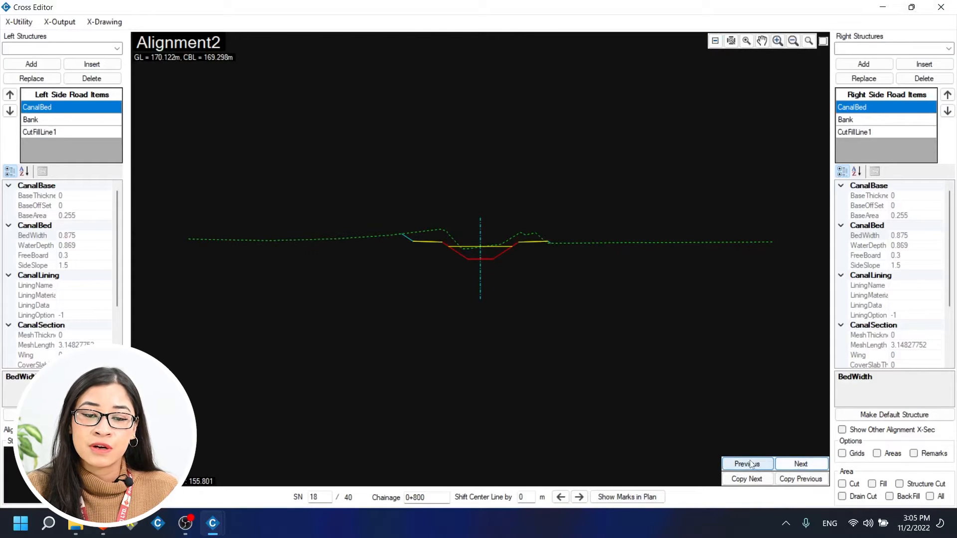
pyautogui.click(753, 465)
pyautogui.click(753, 464)
pyautogui.click(753, 465)
pyautogui.click(753, 465)
pyautogui.click(753, 464)
pyautogui.click(790, 462)
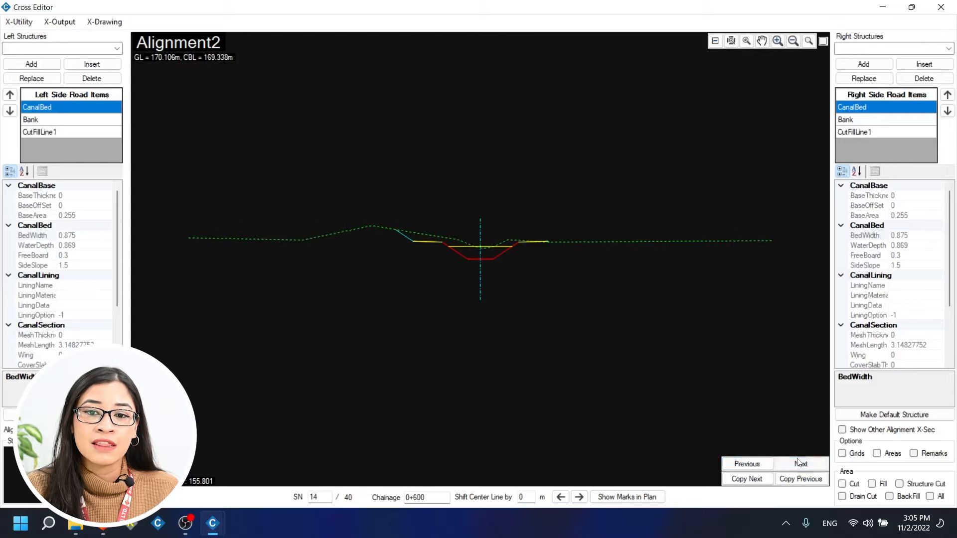
pyautogui.click(790, 463)
pyautogui.click(790, 462)
pyautogui.click(743, 465)
pyautogui.click(743, 464)
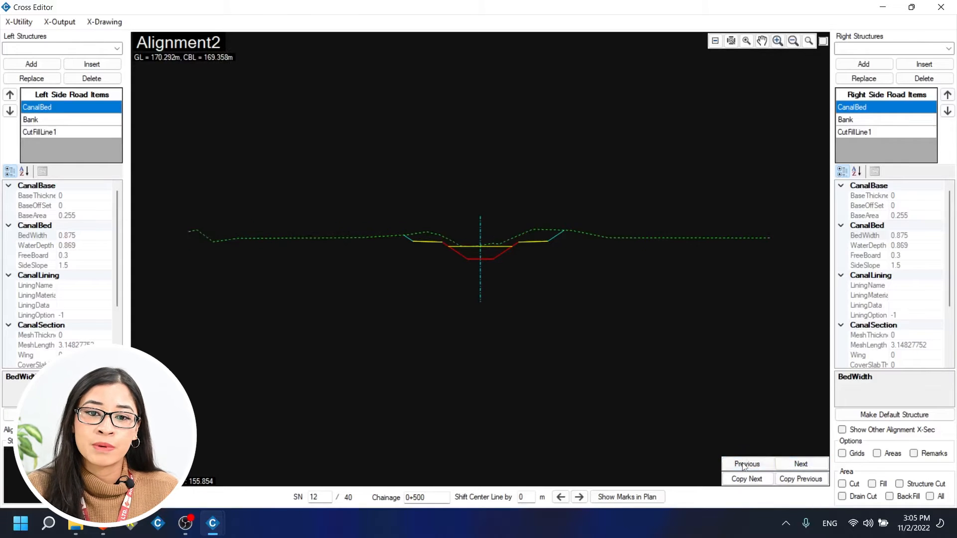
pyautogui.click(742, 464)
pyautogui.click(743, 465)
pyautogui.click(743, 465)
pyautogui.doubleClick(743, 464)
pyautogui.click(743, 464)
pyautogui.click(742, 465)
pyautogui.click(742, 464)
pyautogui.click(742, 465)
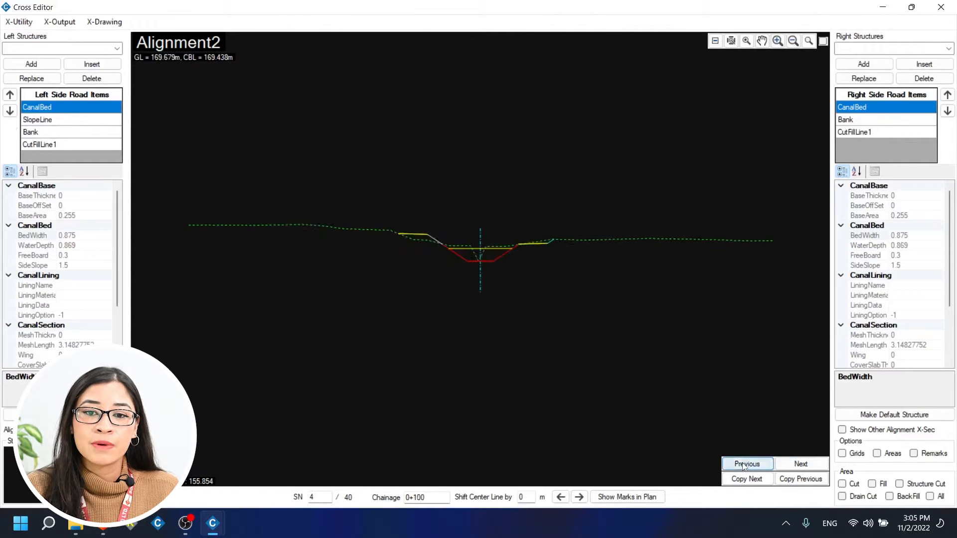
pyautogui.click(742, 464)
pyautogui.click(743, 464)
pyautogui.click(743, 465)
# Copy the 0+025 section's structures onto the 0+050 section.
pyautogui.click(801, 466)
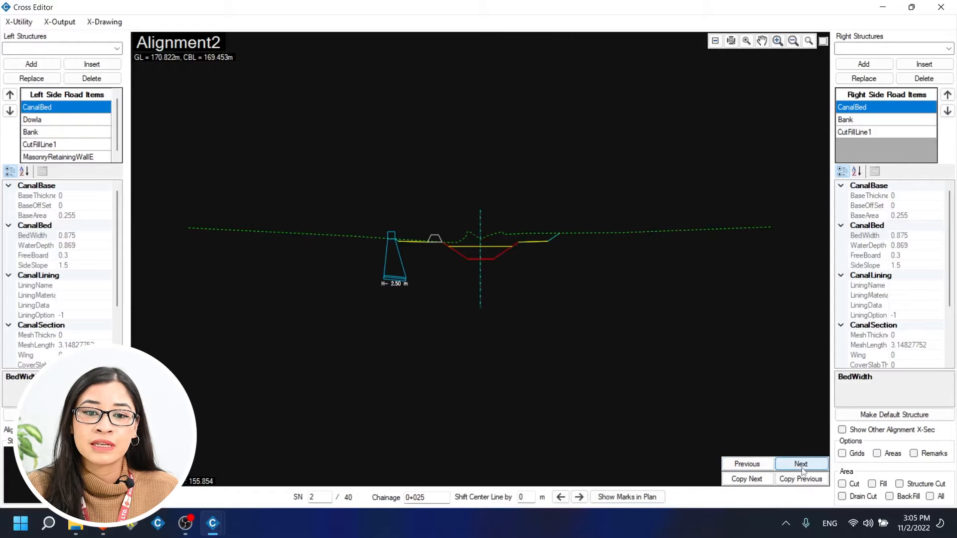
pyautogui.click(810, 466)
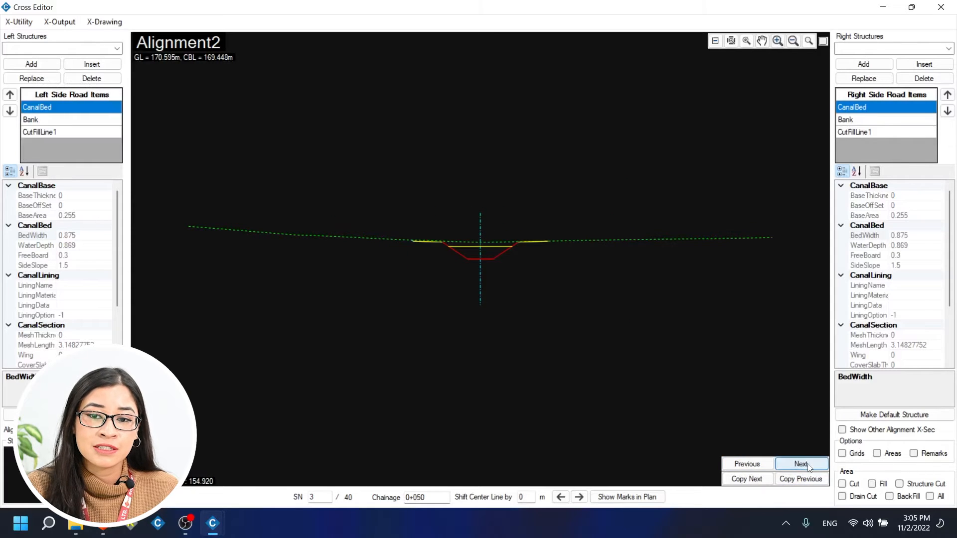
pyautogui.click(804, 480)
# Return to section 0+000, then jump by section number to SN 5 and SN 10.
pyautogui.click(748, 464)
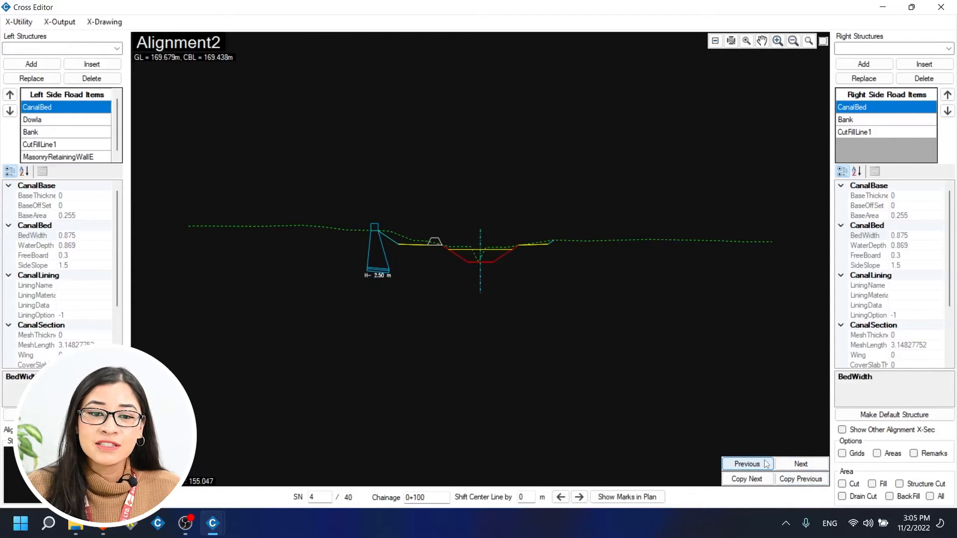
pyautogui.click(747, 465)
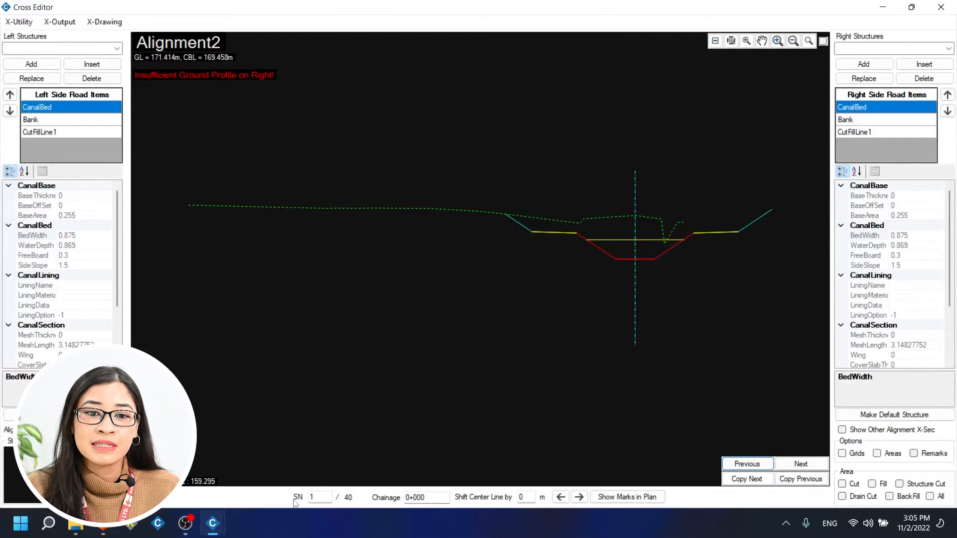
pyautogui.doubleClick(314, 497)
pyautogui.write('5')
pyautogui.press('Return')
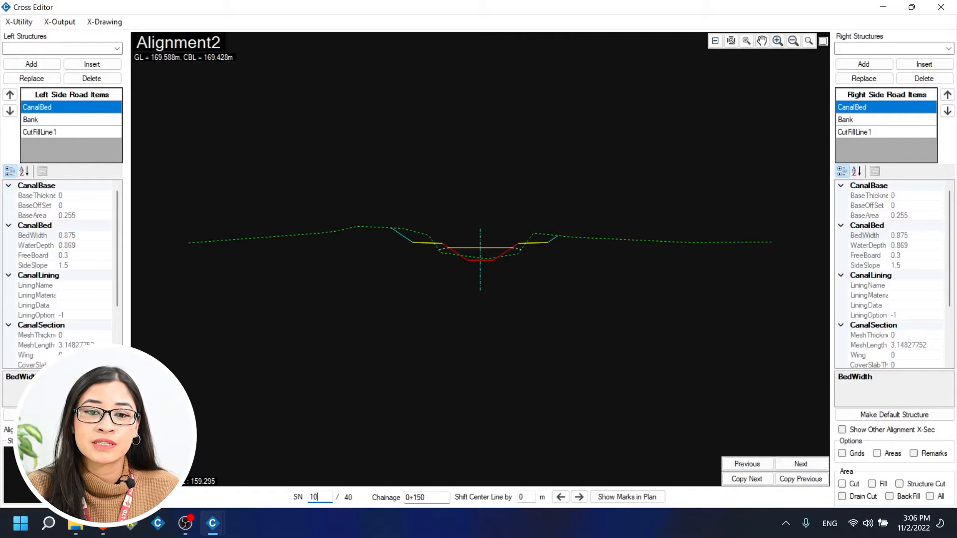
pyautogui.press('Return')
# Jump to chainage 0+050 and page down to the 0+100 section.
pyautogui.moveTo(428, 497); pyautogui.dragTo(410, 497)
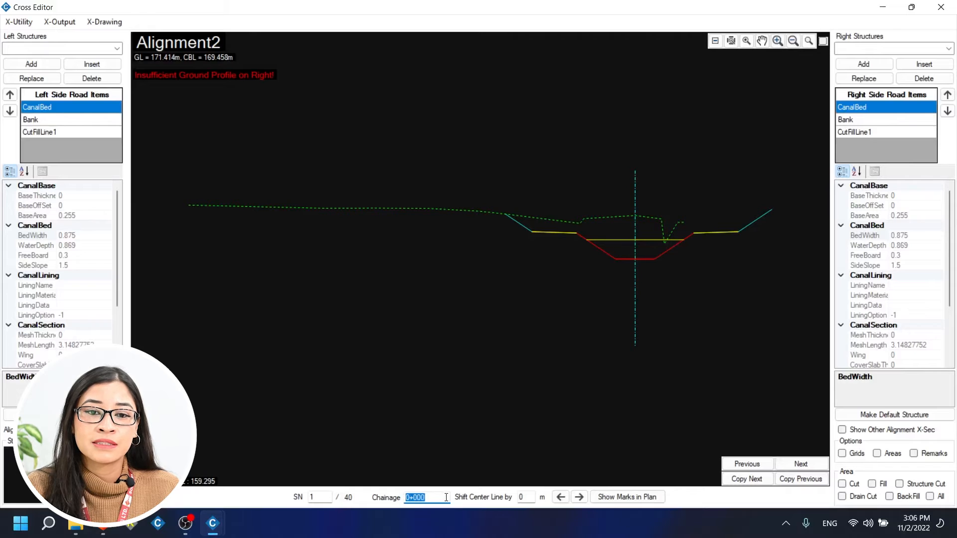
pyautogui.write('0+050')
pyautogui.press('Return')
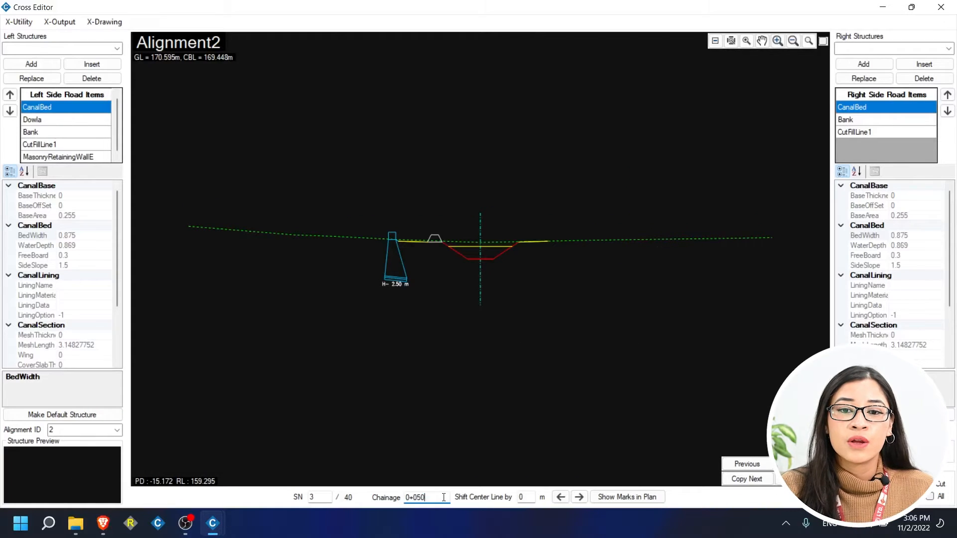
pyautogui.press('pagedown')
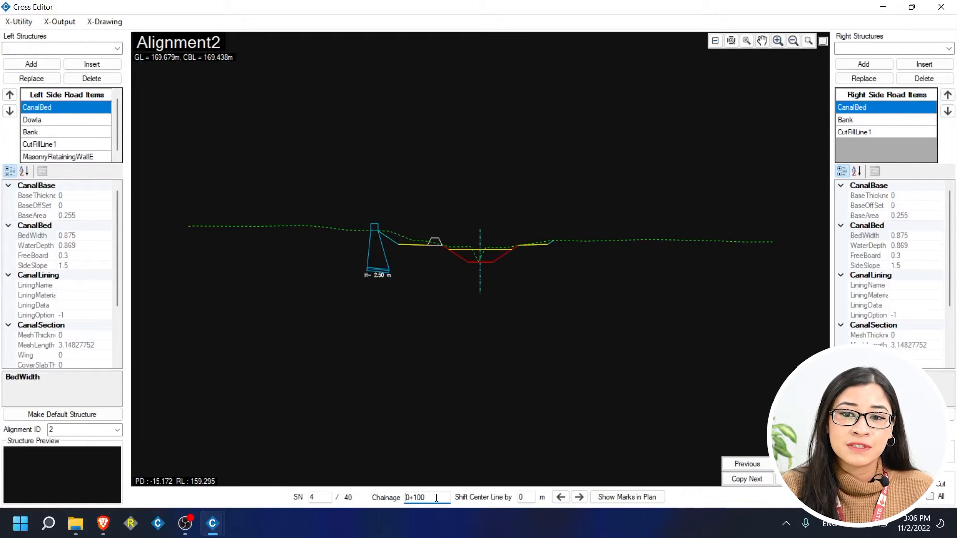
pyautogui.moveTo(519, 497); pyautogui.dragTo(552, 511)
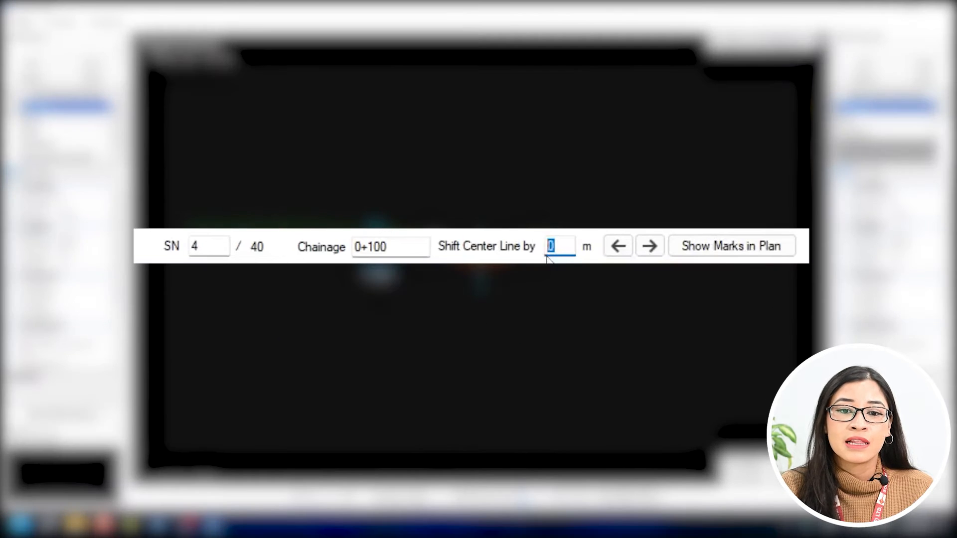
# Try centre-line shifts of 1.5 m and -1.5 m, then reset the shift to 0.
pyautogui.write('1.5')
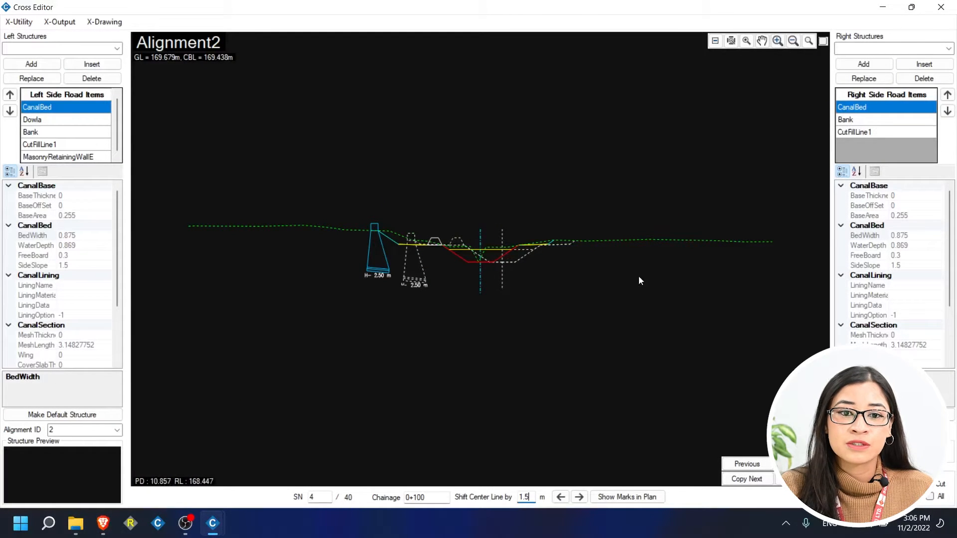
pyautogui.moveTo(532, 498); pyautogui.dragTo(499, 497)
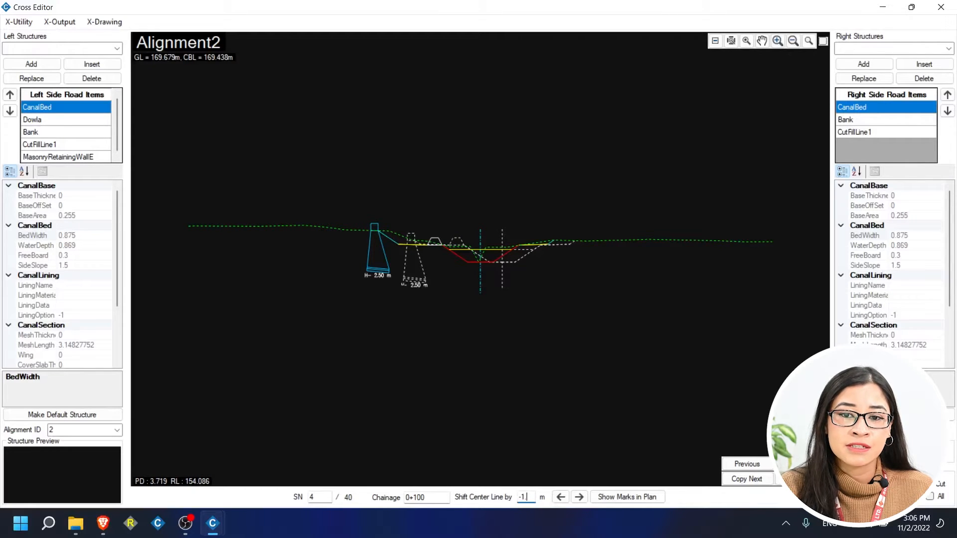
pyautogui.press('Return')
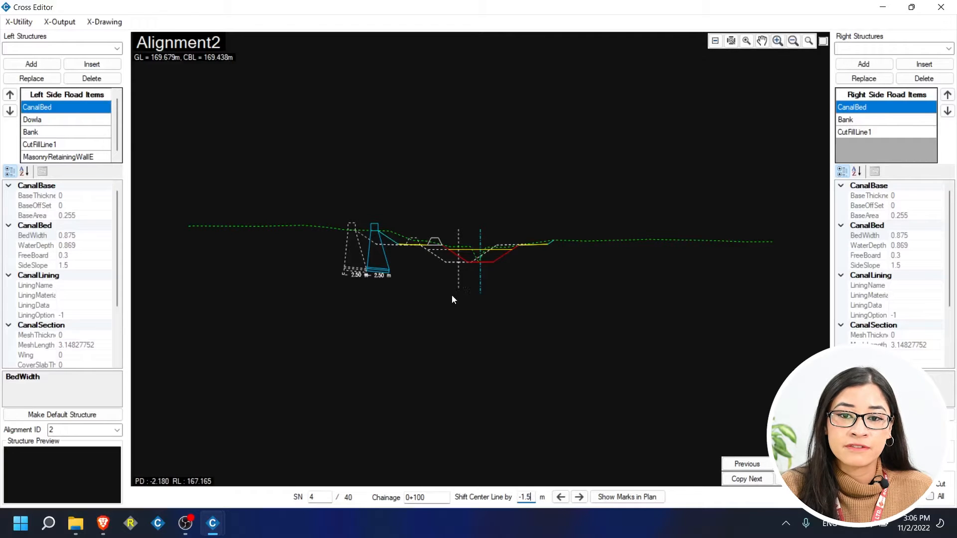
pyautogui.press('BackSpace')
pyautogui.press('BackSpace')
pyautogui.press('BackSpace')
pyautogui.press('BackSpace')
pyautogui.write('0')
pyautogui.press('Return')
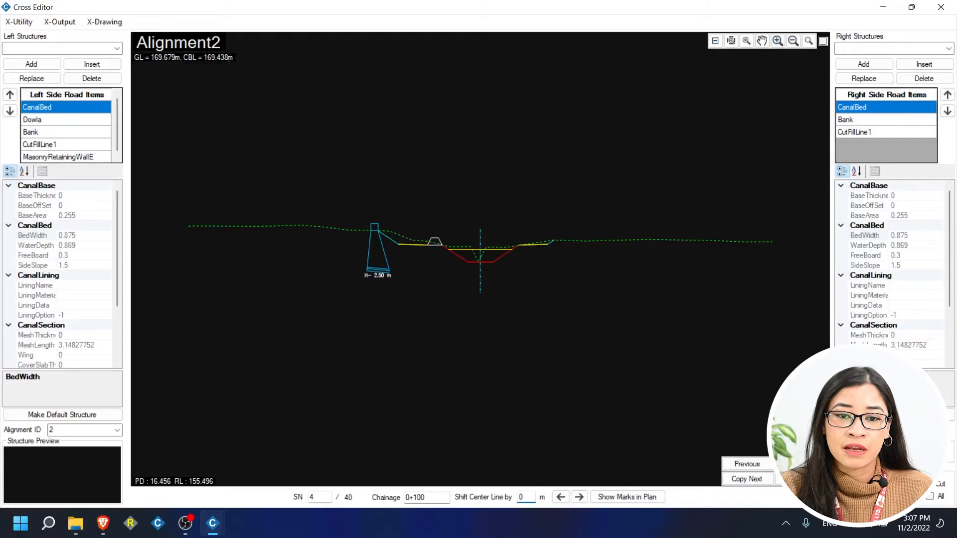
# At section 0+350, preview a 1.5 m centre-line shift and show its mark in plan.
pyautogui.click(801, 465)
pyautogui.click(800, 465)
pyautogui.click(801, 464)
pyautogui.click(801, 464)
pyautogui.click(801, 464)
pyautogui.click(801, 464)
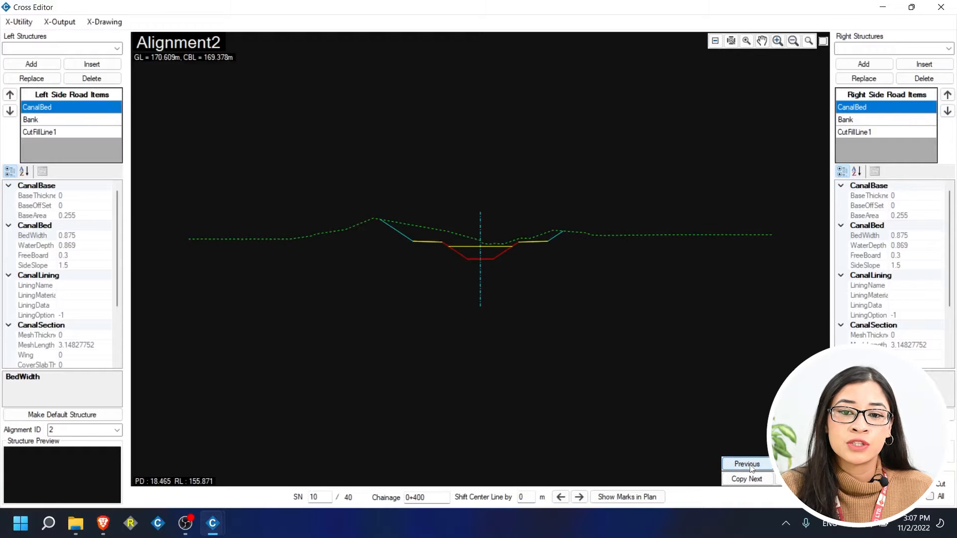
pyautogui.click(752, 468)
pyautogui.doubleClick(429, 498)
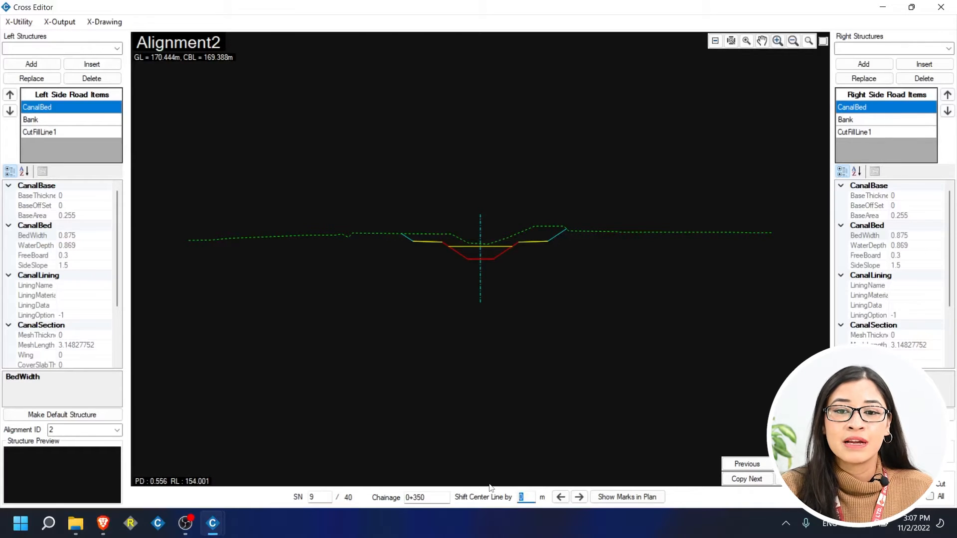
pyautogui.write('1')
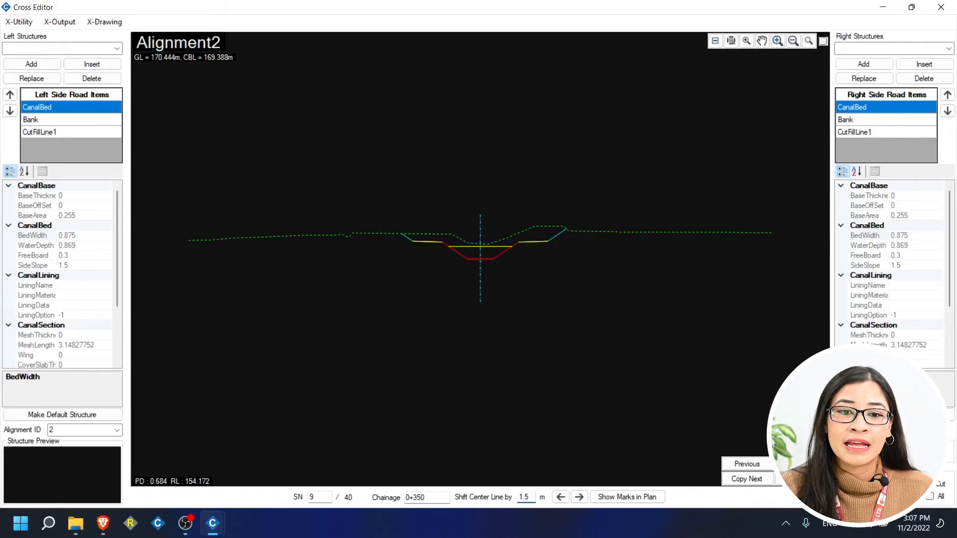
pyautogui.write('.5')
pyautogui.press('Return')
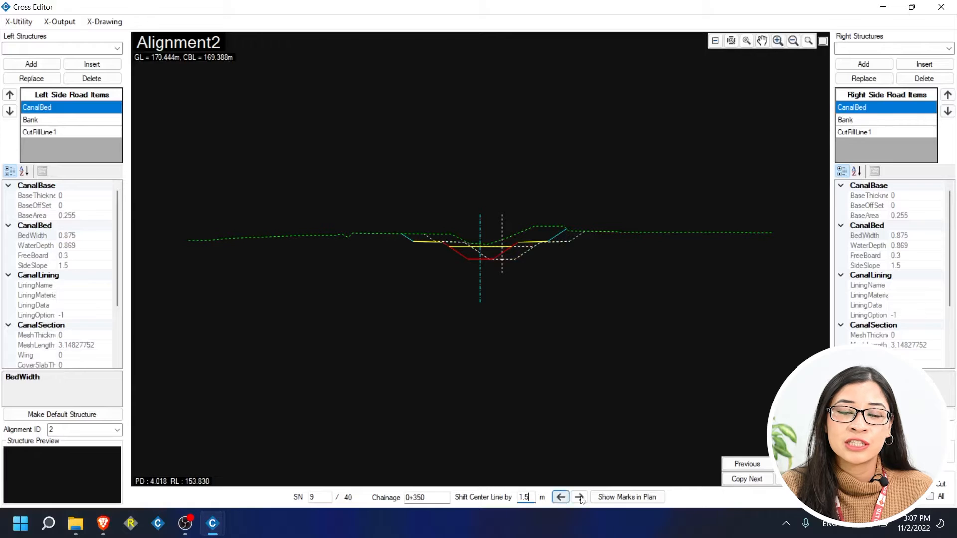
pyautogui.click(648, 498)
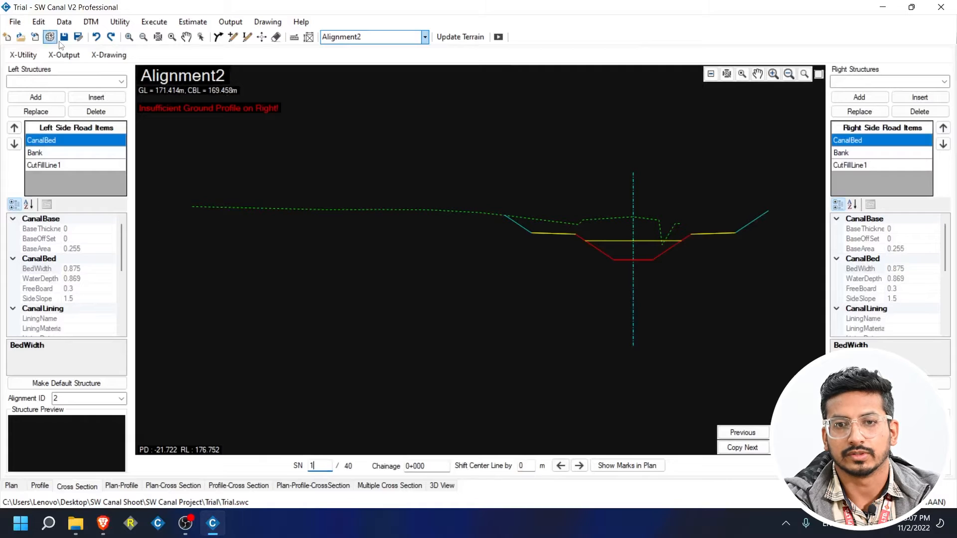
# Open the Canal Lining data from the input data categories.
pyautogui.click(64, 24)
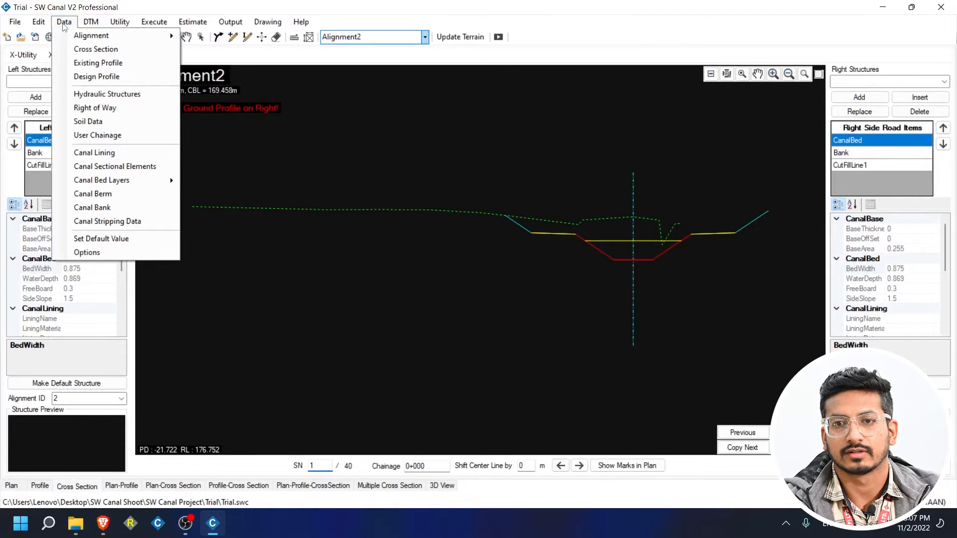
pyautogui.click(93, 156)
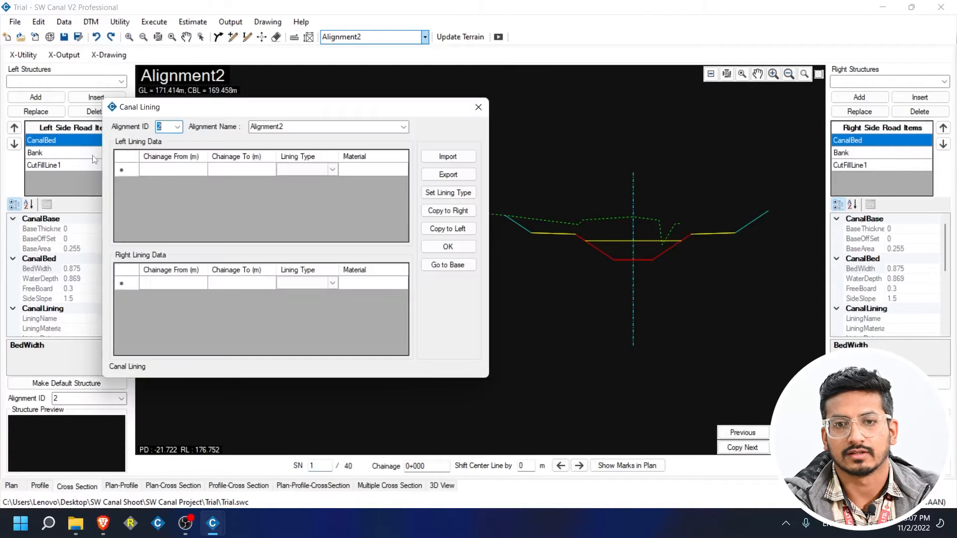
pyautogui.moveTo(172, 116); pyautogui.dragTo(260, 131)
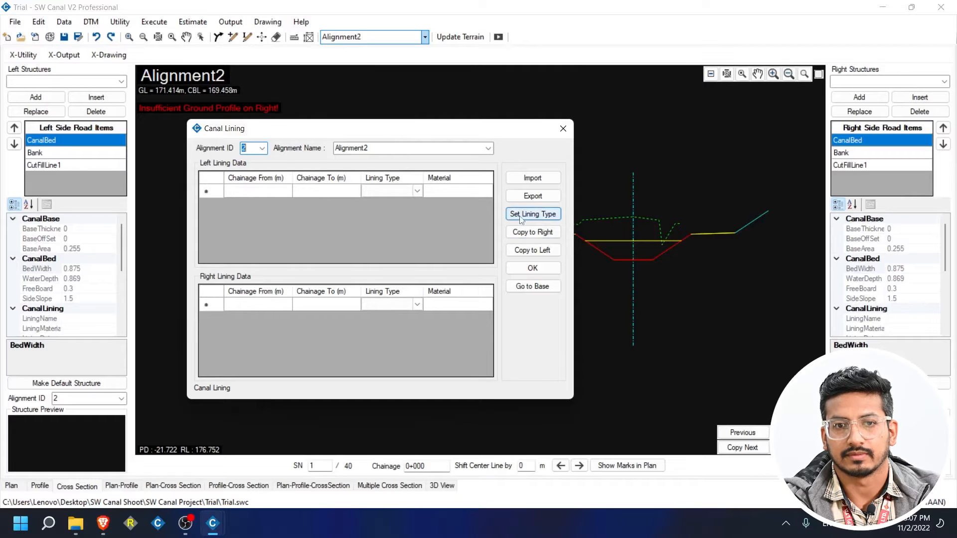
# Define lining type RCC1 as continuous, 0.1 m thick from distance 0, and save it.
pyautogui.click(533, 219)
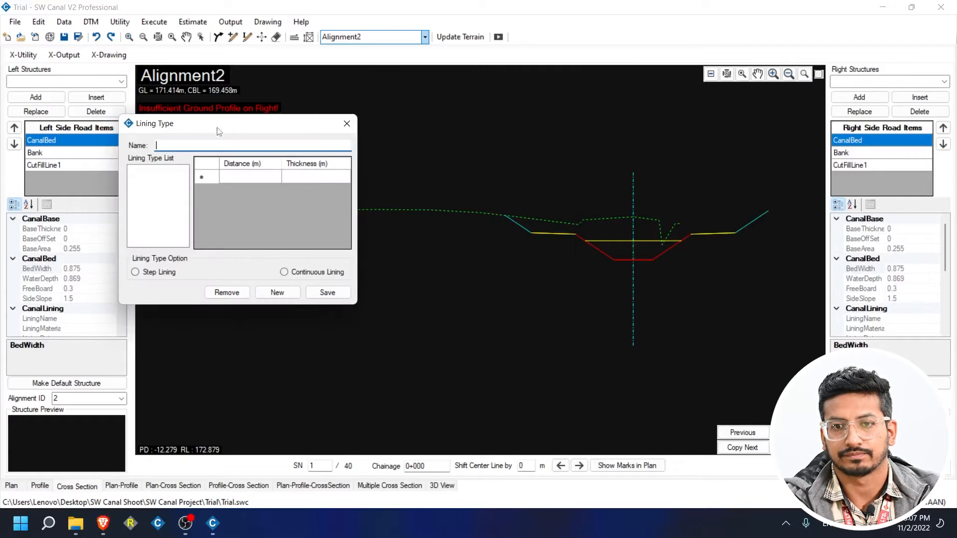
pyautogui.moveTo(220, 123); pyautogui.dragTo(393, 181)
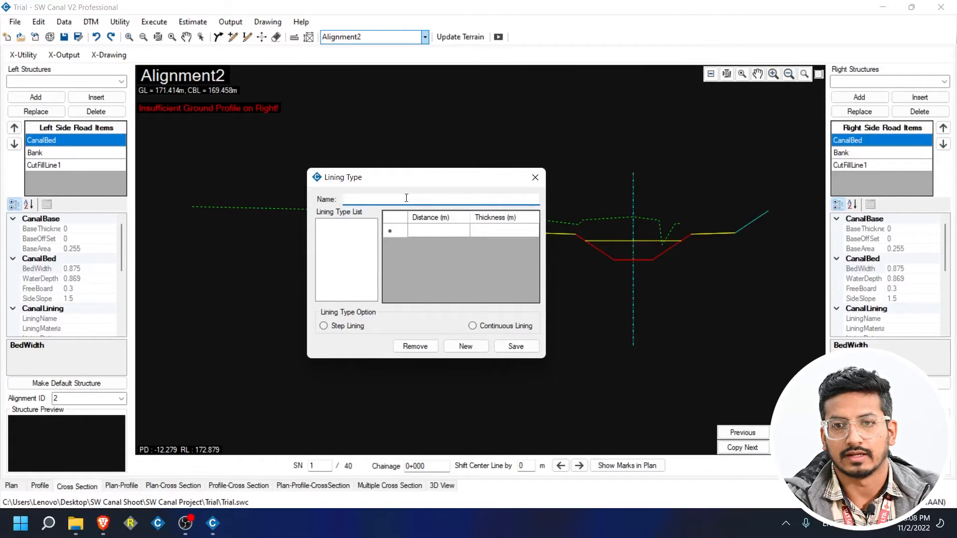
pyautogui.write('RCC')
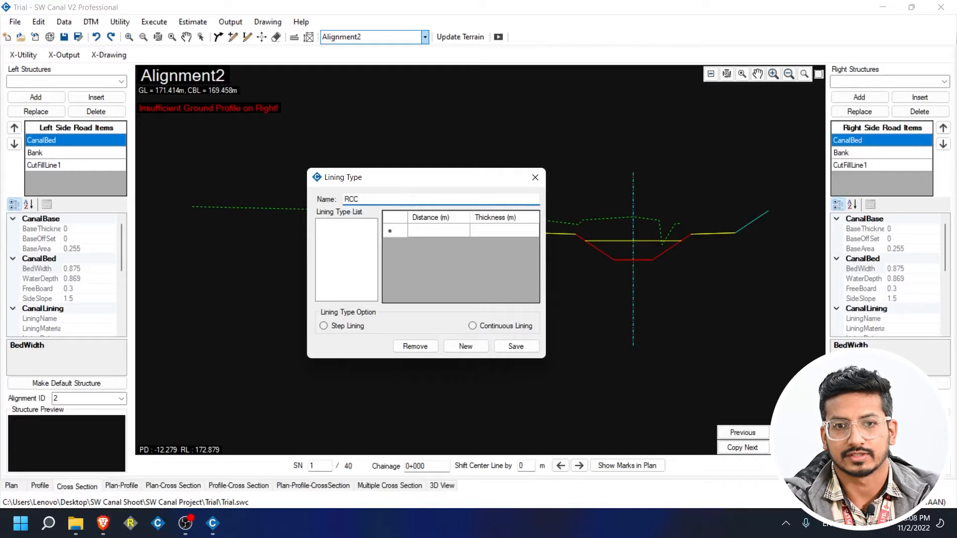
pyautogui.write('1')
pyautogui.click(478, 235)
pyautogui.write('0.')
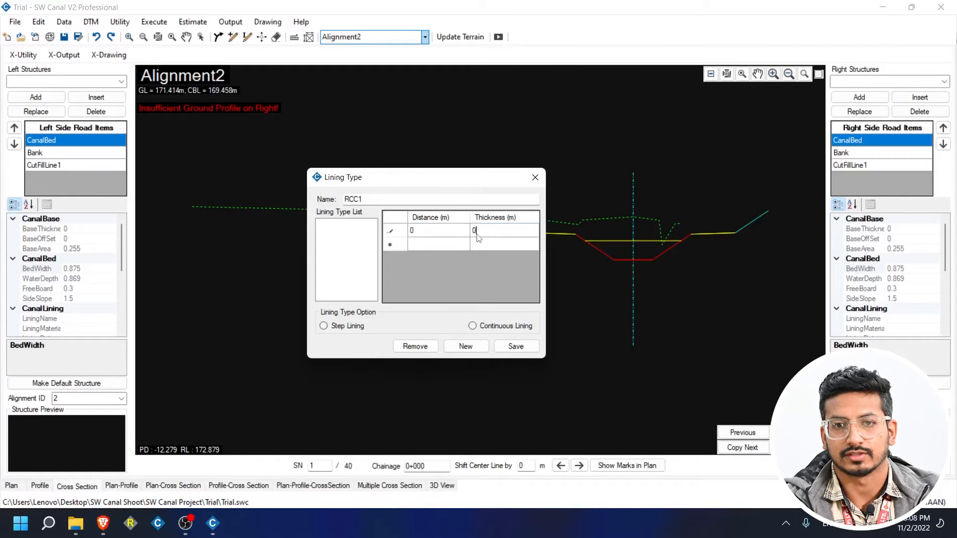
pyautogui.click(500, 240)
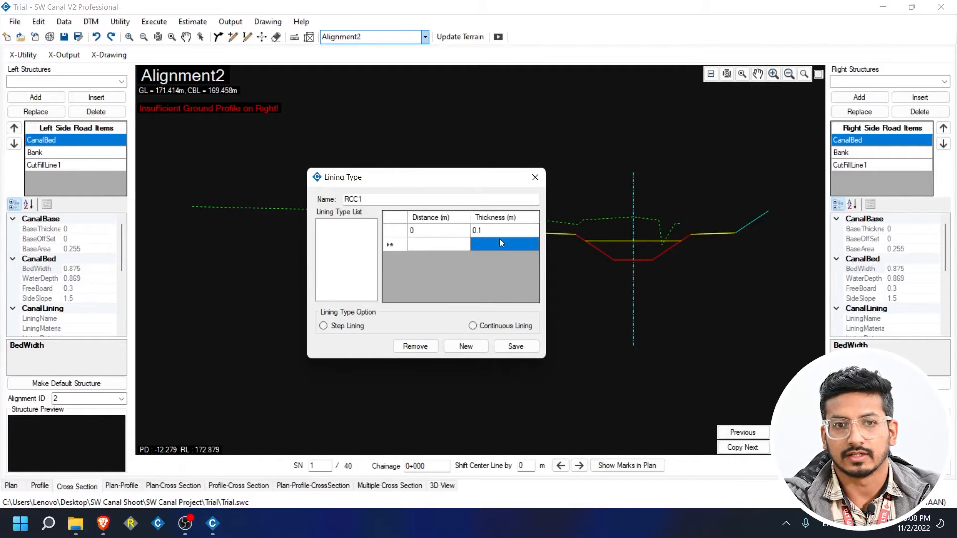
pyautogui.click(500, 327)
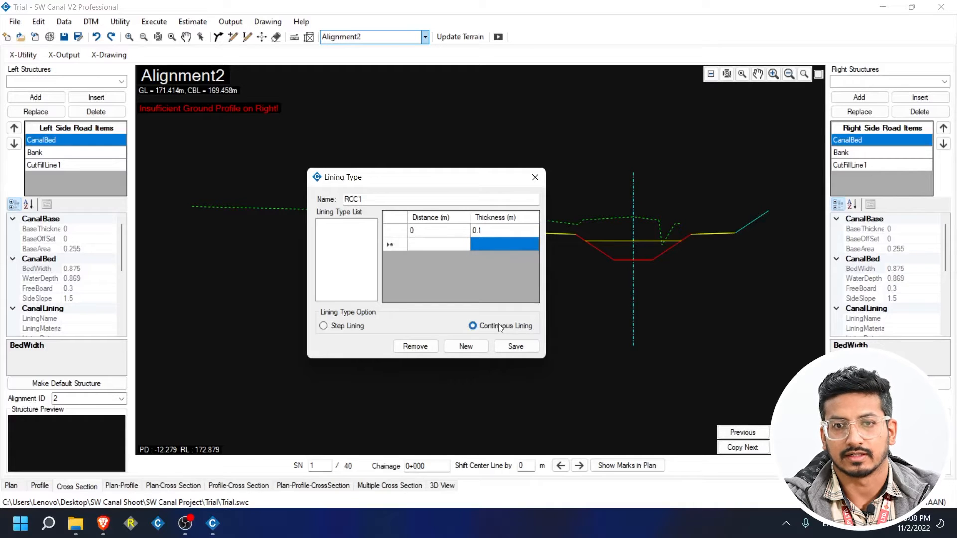
pyautogui.click(517, 348)
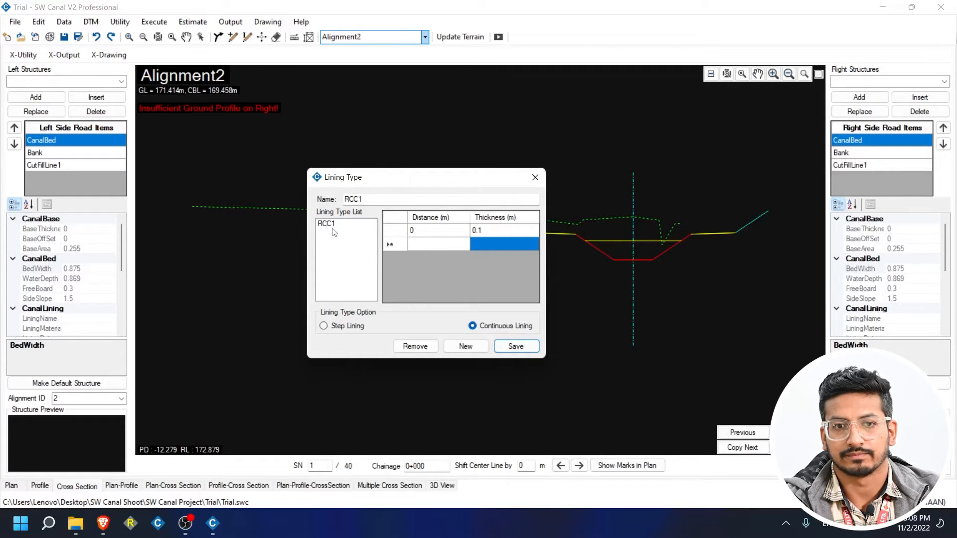
# Add a left lining row from 0+000 to 1+000 using RCC1 with Concrete material, and apply it.
pyautogui.click(535, 177)
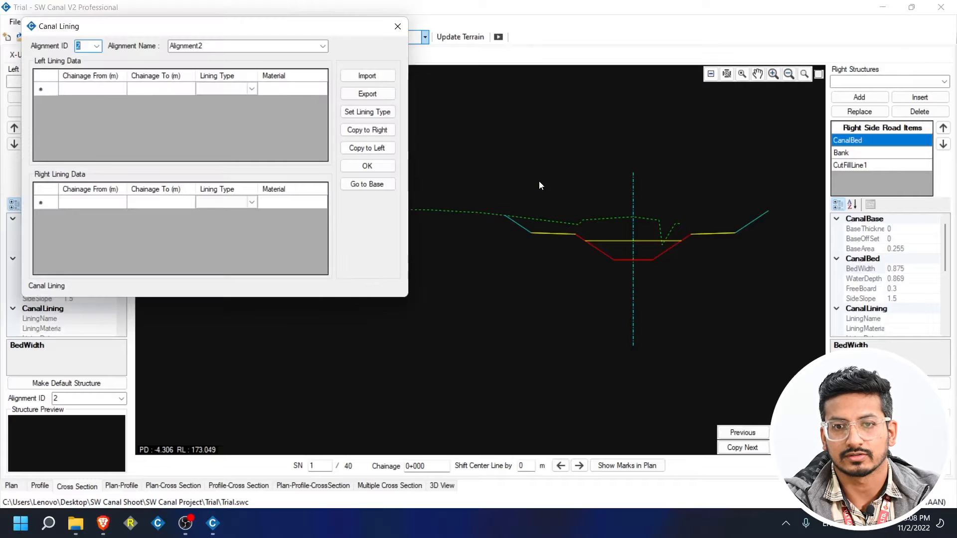
pyautogui.moveTo(328, 30); pyautogui.dragTo(605, 163)
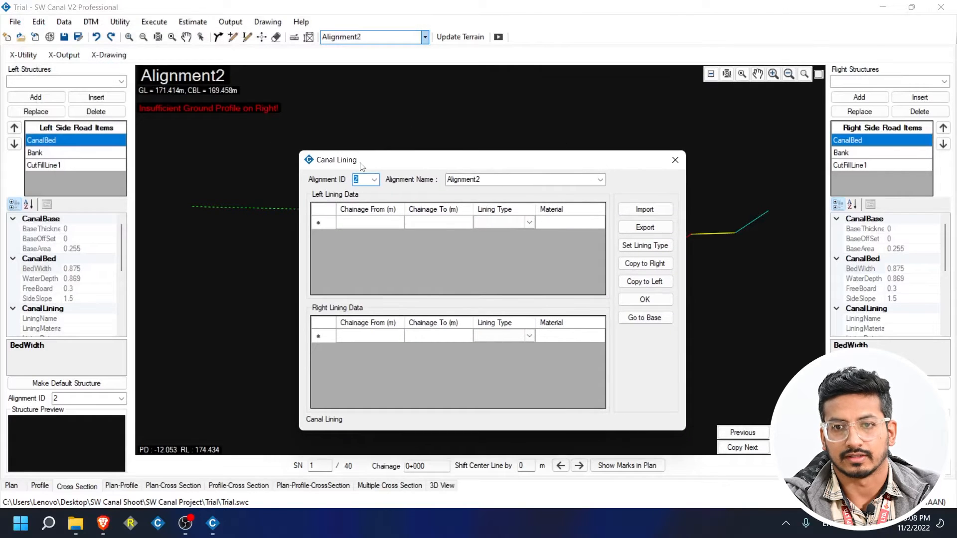
pyautogui.click(369, 224)
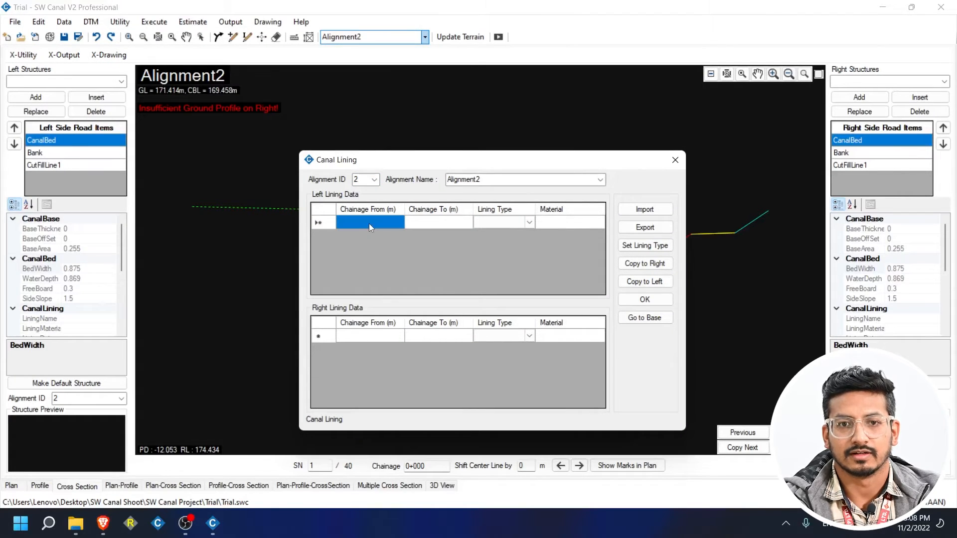
pyautogui.write('0')
pyautogui.click(419, 224)
pyautogui.write('1')
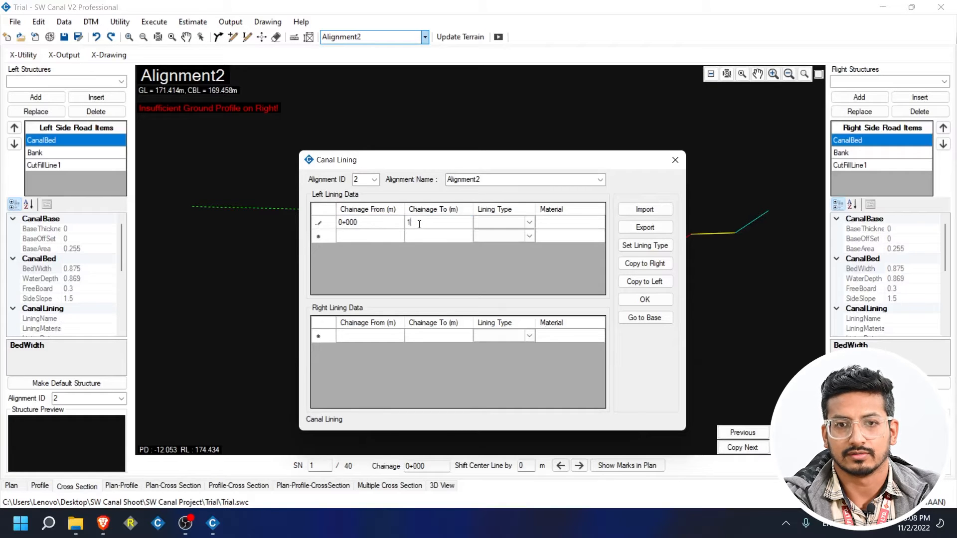
pyautogui.write('+000')
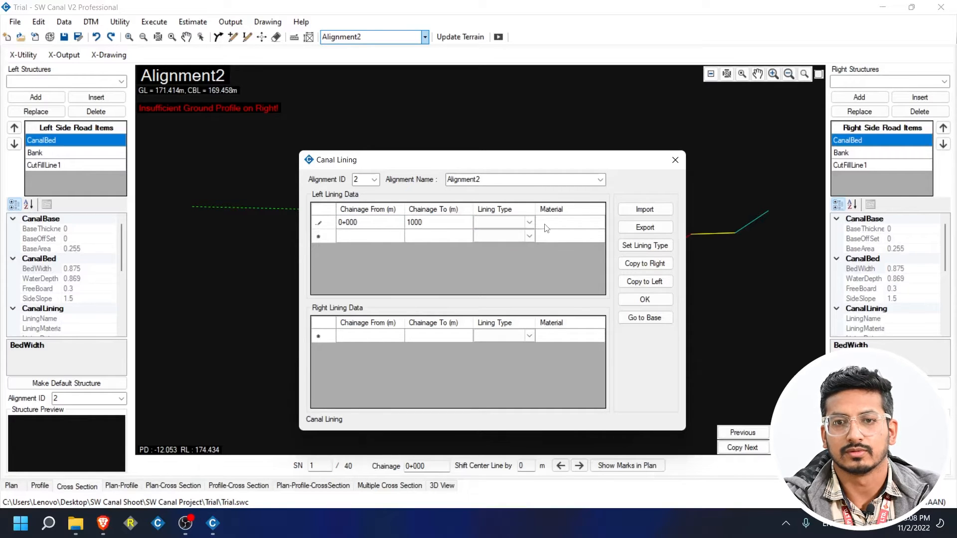
pyautogui.click(529, 223)
pyautogui.click(506, 237)
pyautogui.click(570, 223)
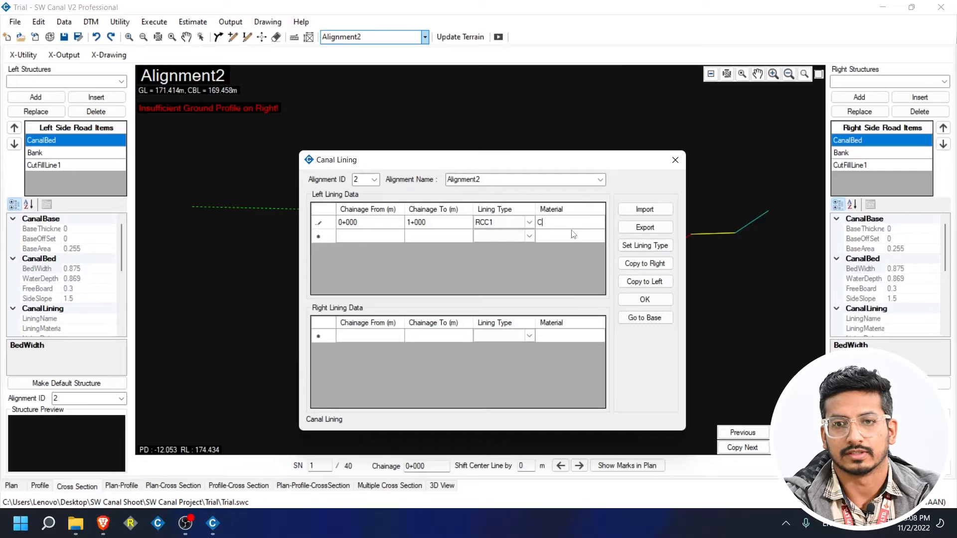
pyautogui.write('Concrete')
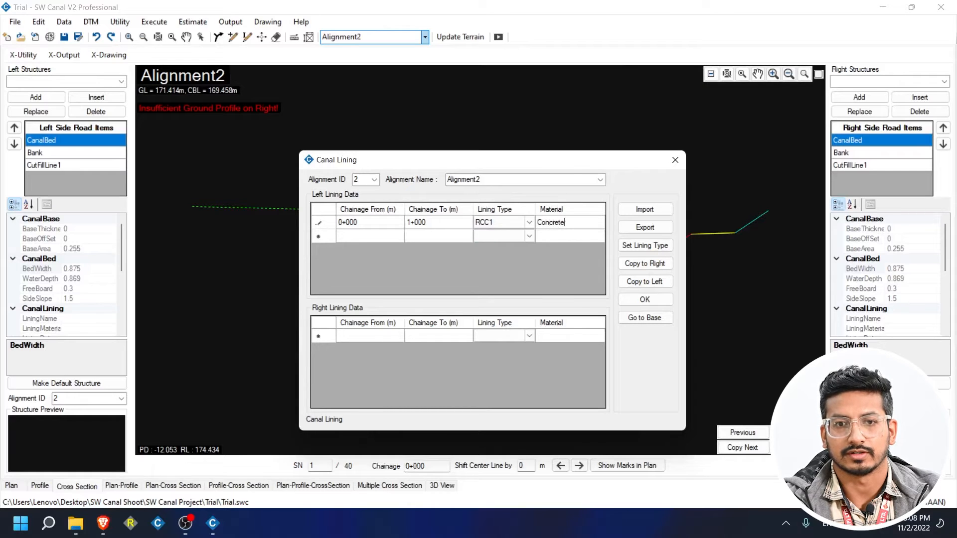
pyautogui.click(587, 240)
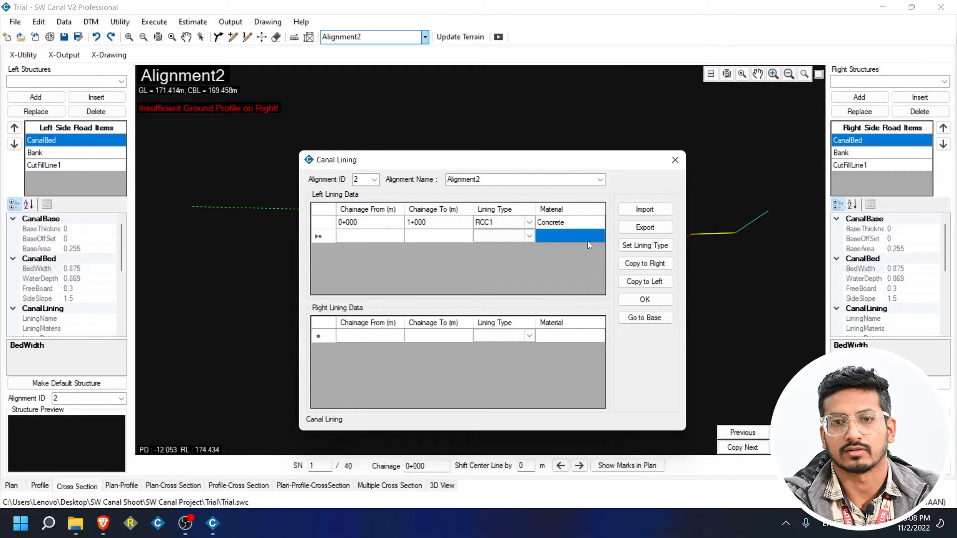
pyautogui.click(665, 300)
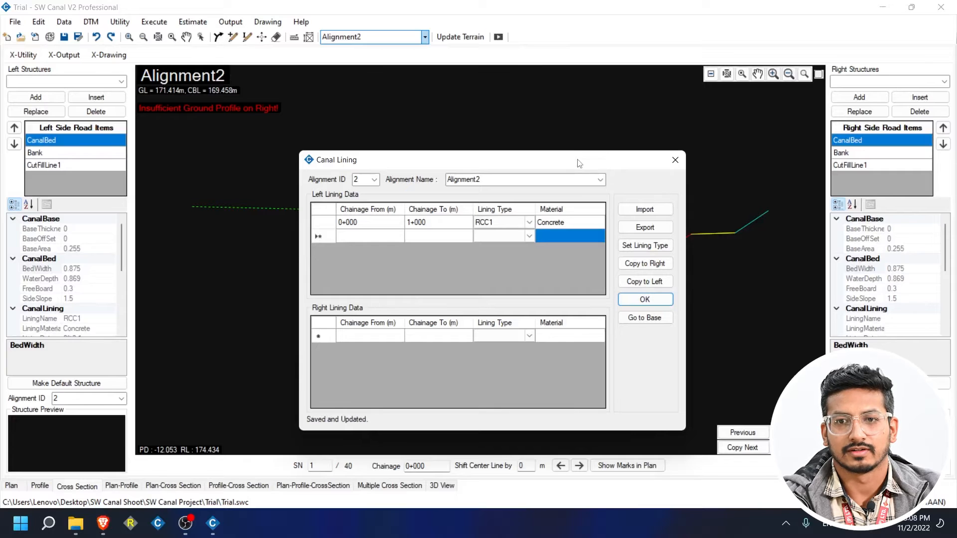
pyautogui.moveTo(578, 163); pyautogui.dragTo(312, 138)
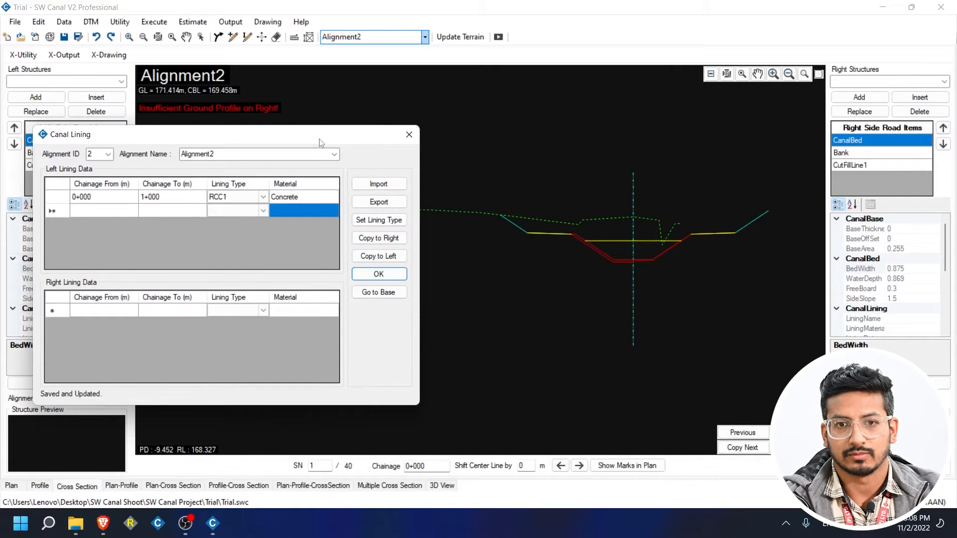
# Add a second left lining row spanning chainage 1+050 to 2+000.
pyautogui.scroll(2, 616, 266)
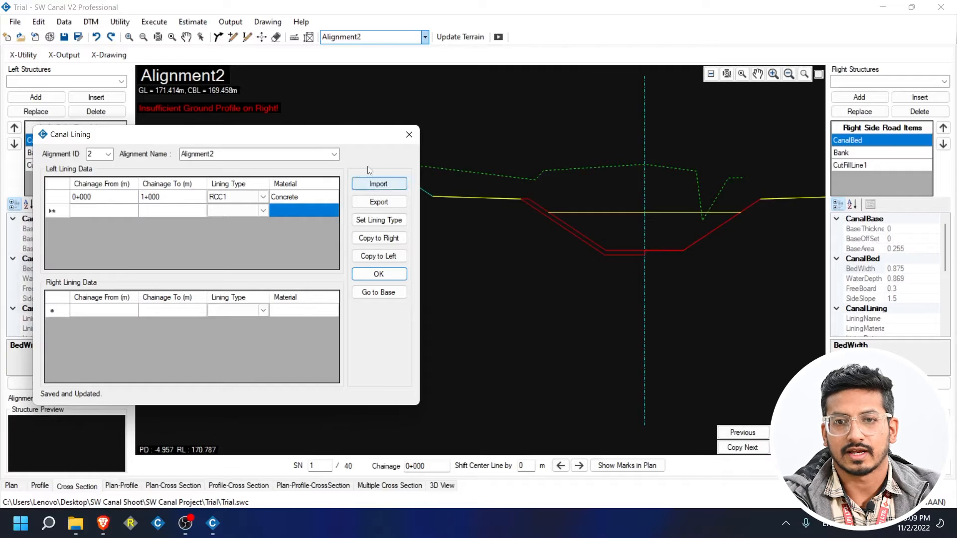
pyautogui.moveTo(336, 140); pyautogui.dragTo(524, 138)
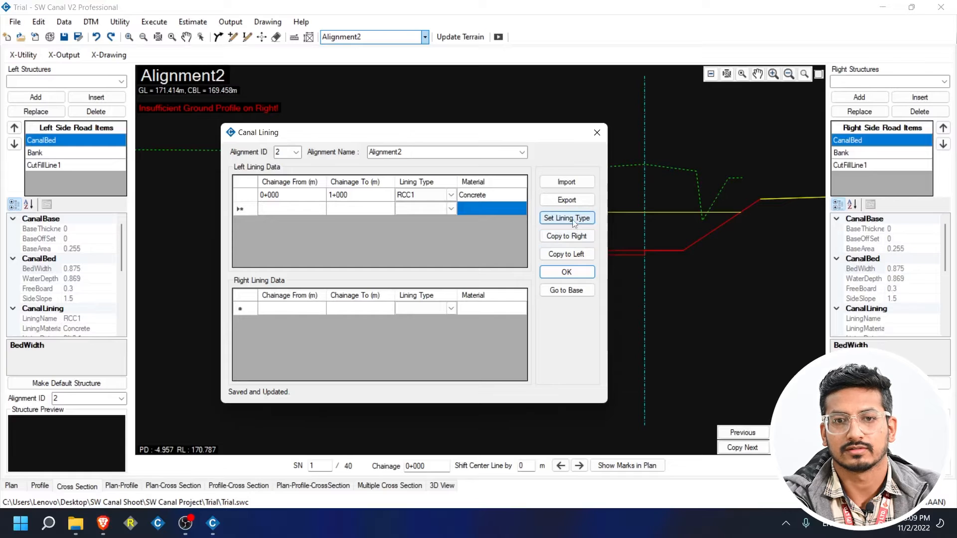
pyautogui.click(300, 209)
pyautogui.write('1')
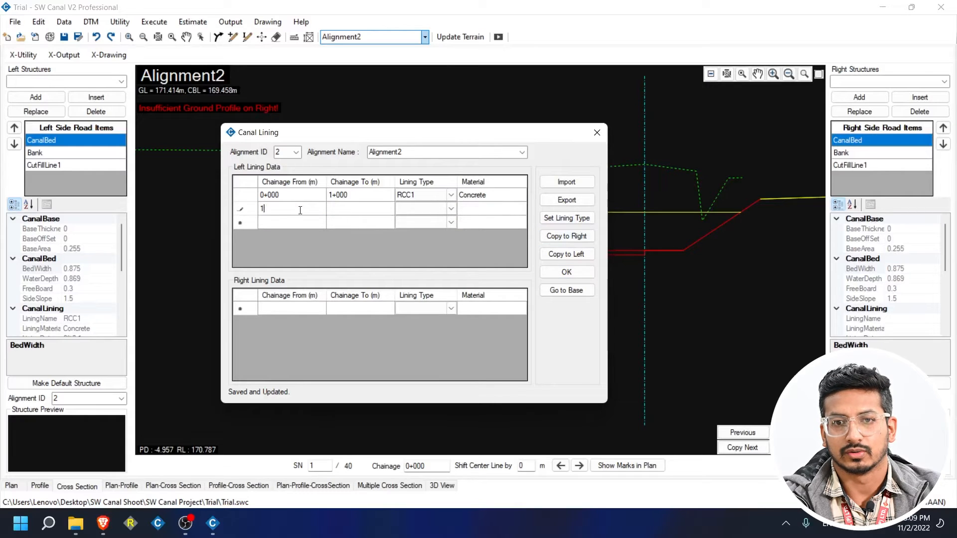
pyautogui.write('+050')
pyautogui.click(347, 213)
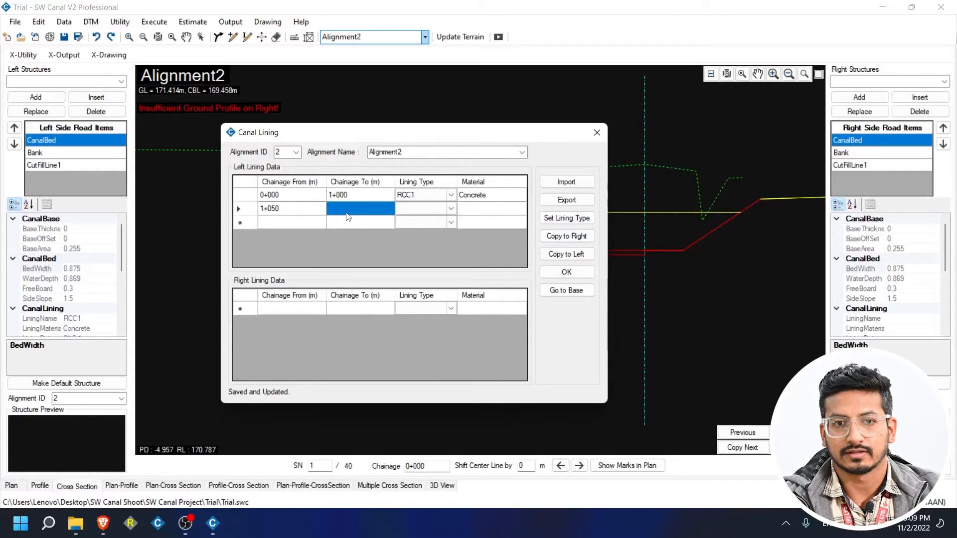
pyautogui.write('2+000')
pyautogui.click(490, 210)
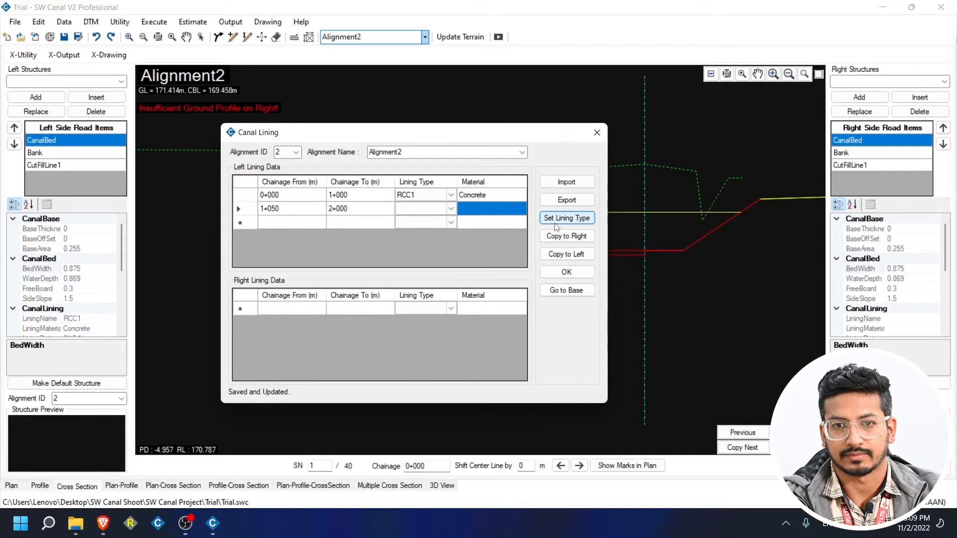
# Define stepped lining type RCC2 with thicknesses 0.2 and 0.3 and a 0.5 distance.
pyautogui.click(557, 219)
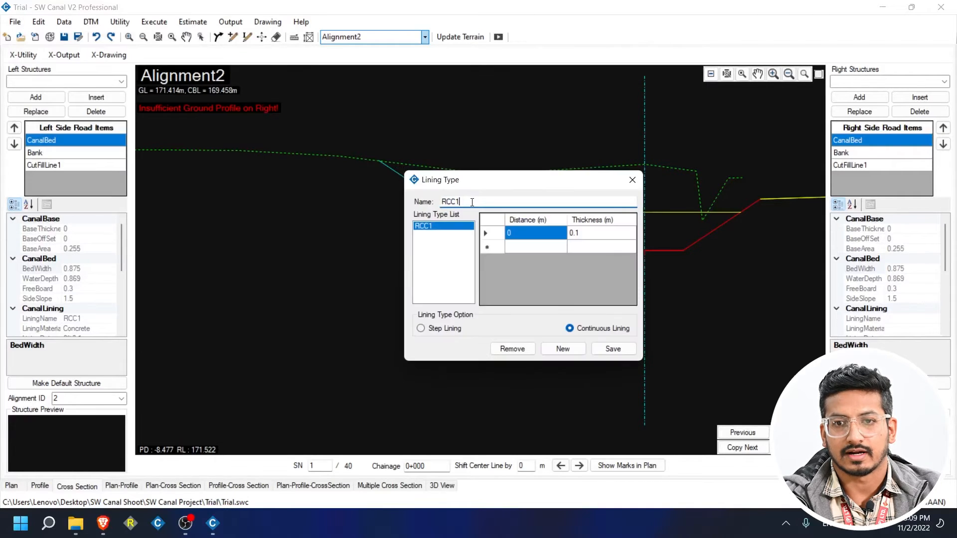
pyautogui.write('2')
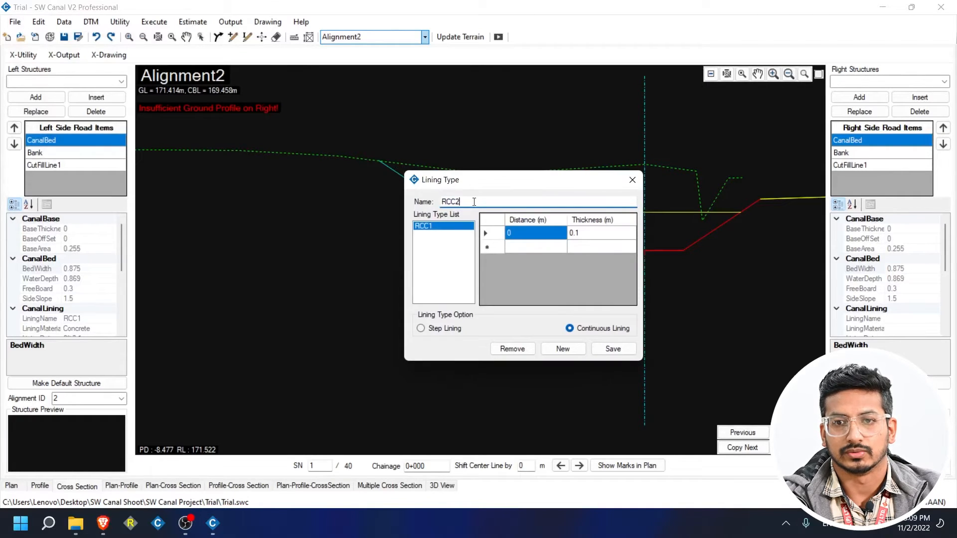
pyautogui.click(546, 238)
pyautogui.click(580, 234)
pyautogui.write('0.')
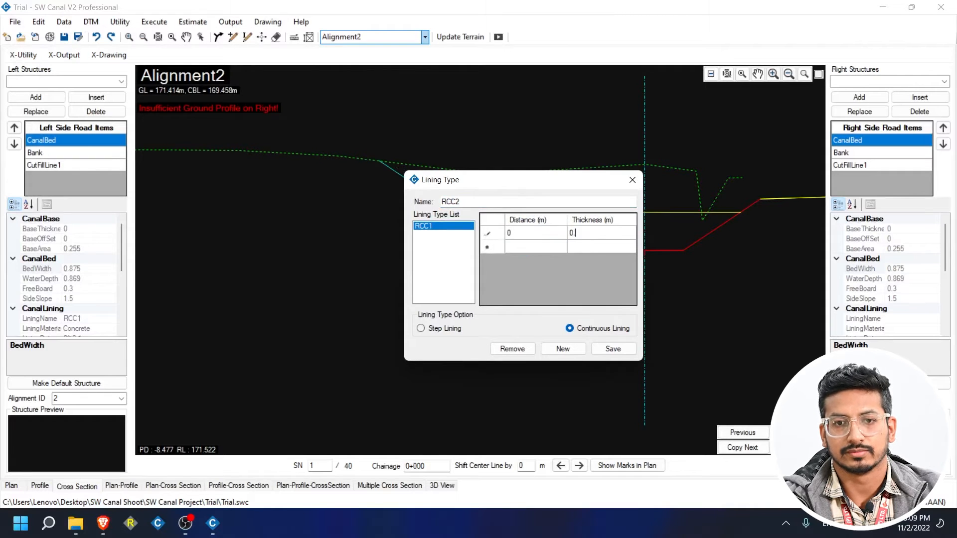
pyautogui.write('2')
pyautogui.click(550, 245)
pyautogui.click(579, 245)
pyautogui.write('0')
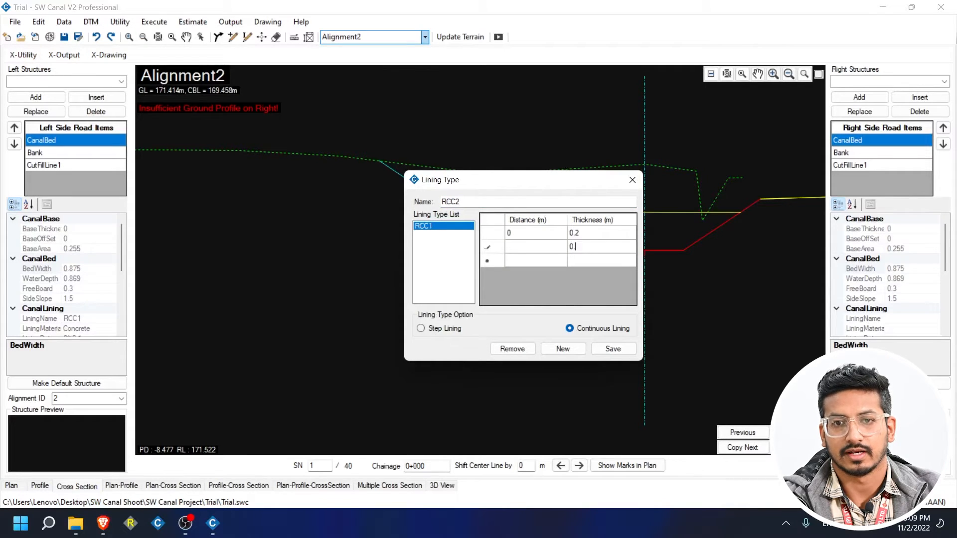
pyautogui.write('.3')
pyautogui.click(535, 244)
pyautogui.write('0')
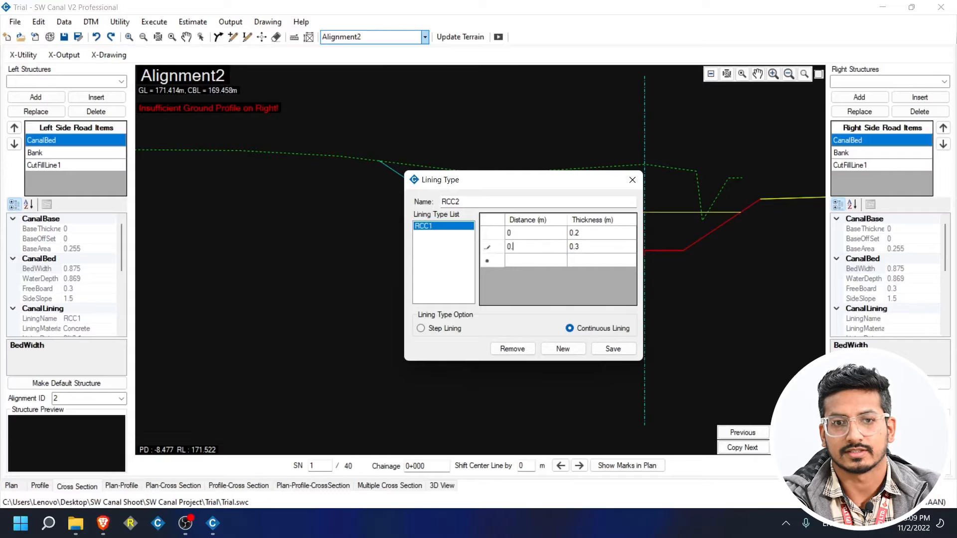
pyautogui.write('.5')
pyautogui.click(592, 252)
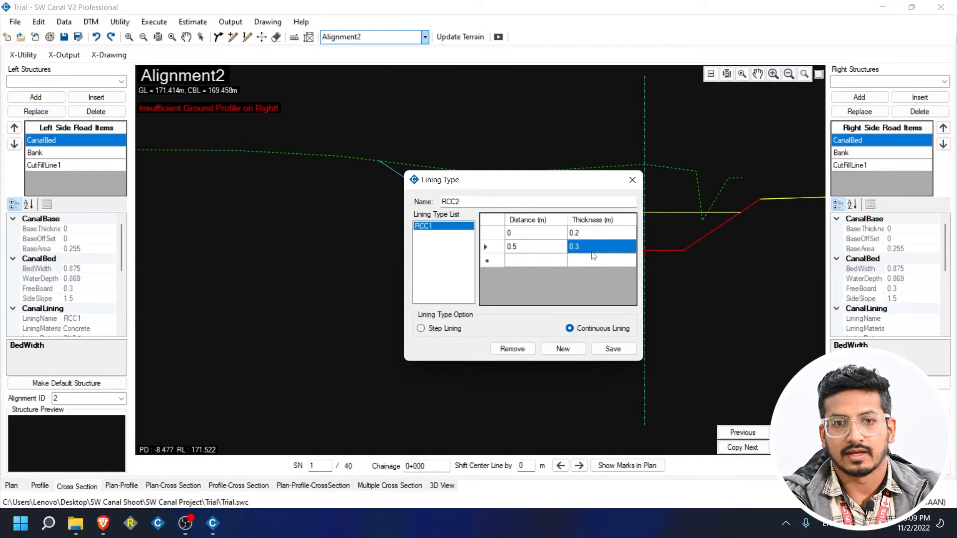
pyautogui.click(441, 330)
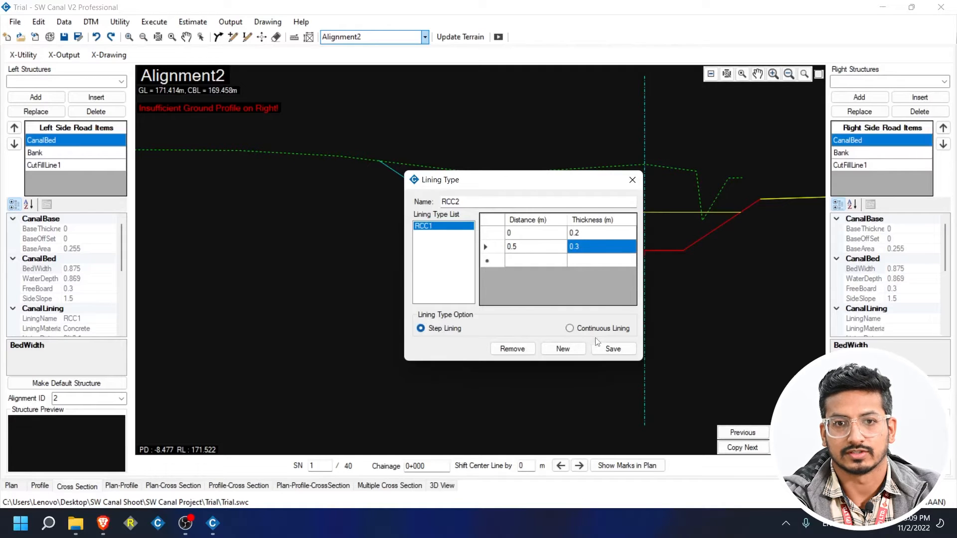
pyautogui.click(611, 348)
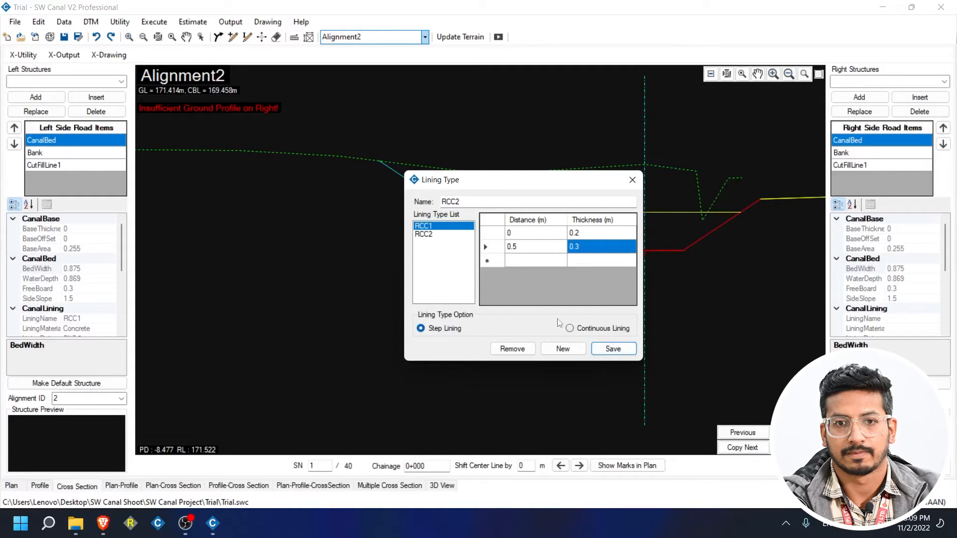
pyautogui.click(632, 179)
# Complete the 1+050–2+000 row with RCC2 lining type and Concrete material.
pyautogui.write('1+050')
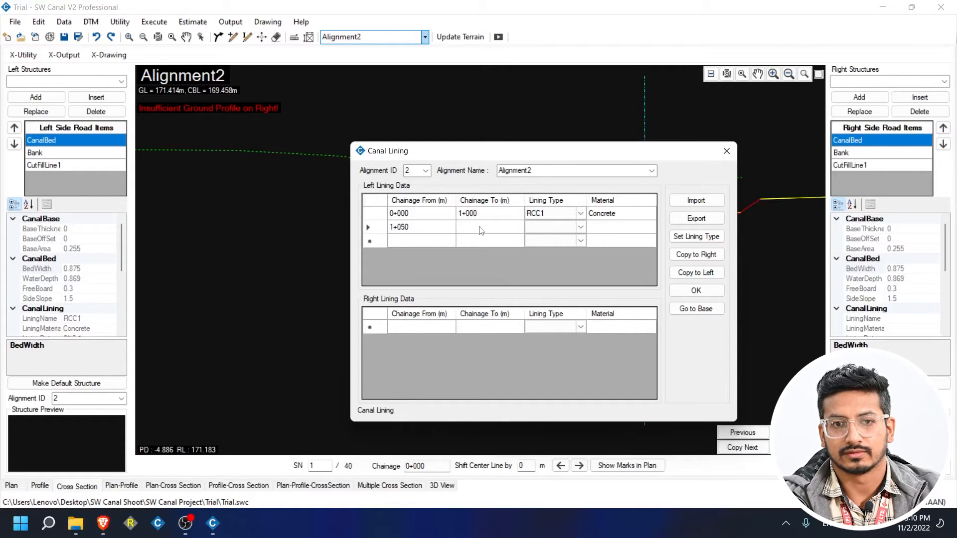
pyautogui.click(481, 230)
pyautogui.write('2000')
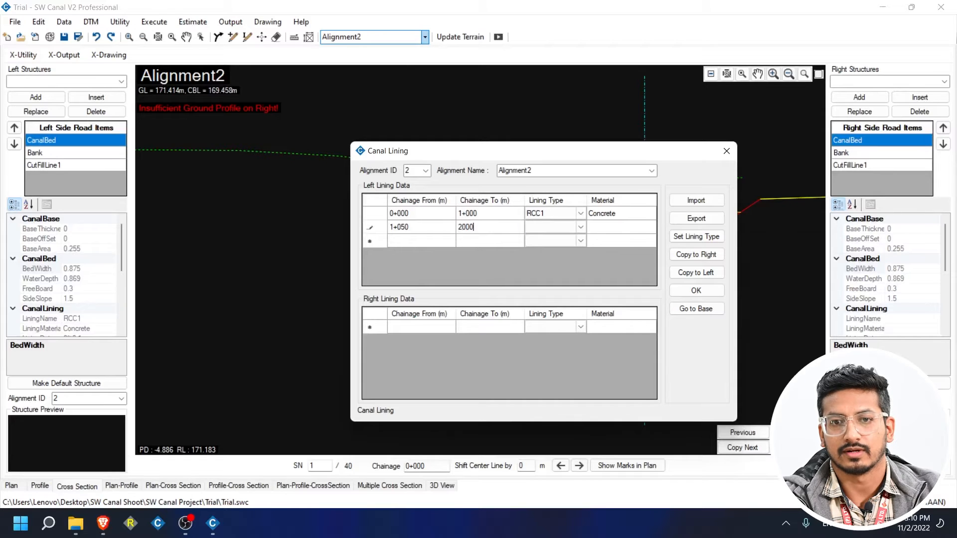
pyautogui.click(581, 227)
pyautogui.click(565, 246)
pyautogui.click(612, 229)
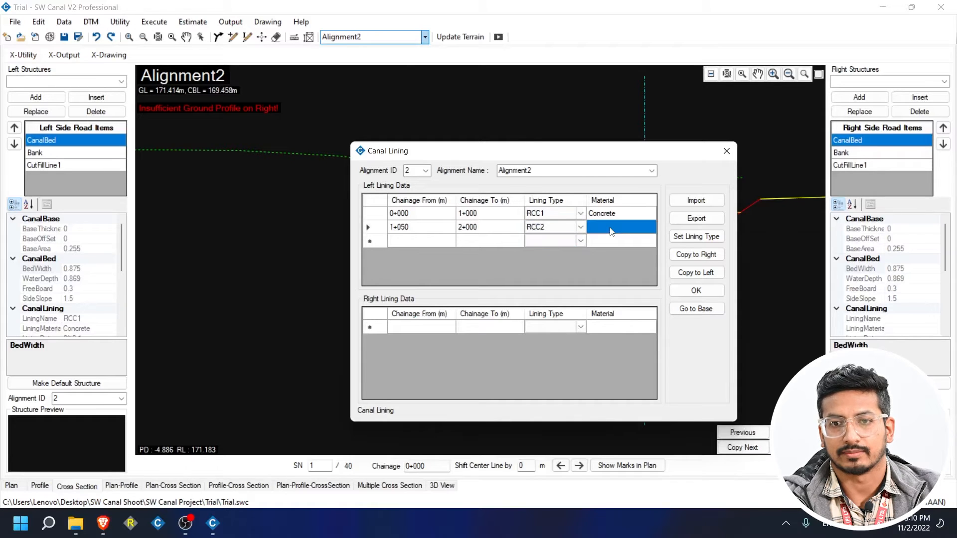
pyautogui.write('Concrete')
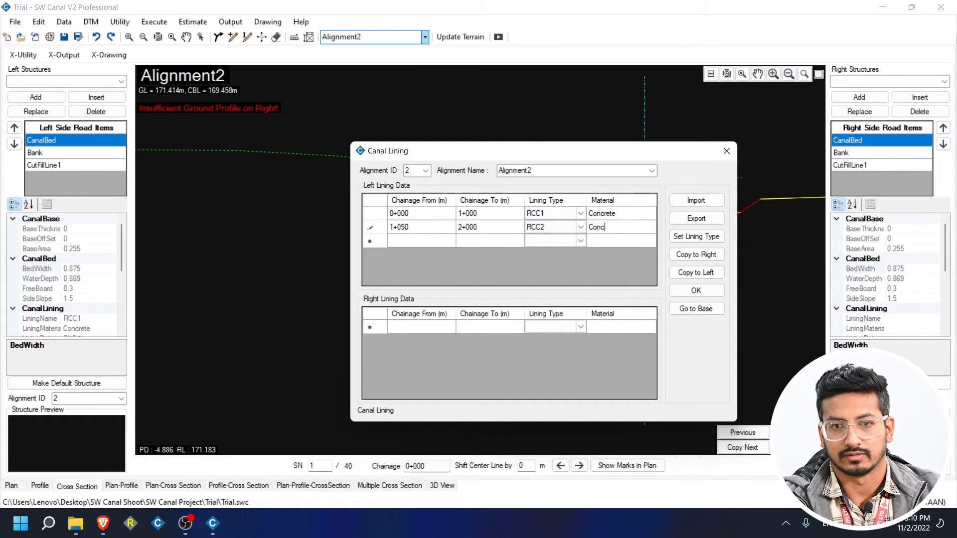
pyautogui.click(642, 218)
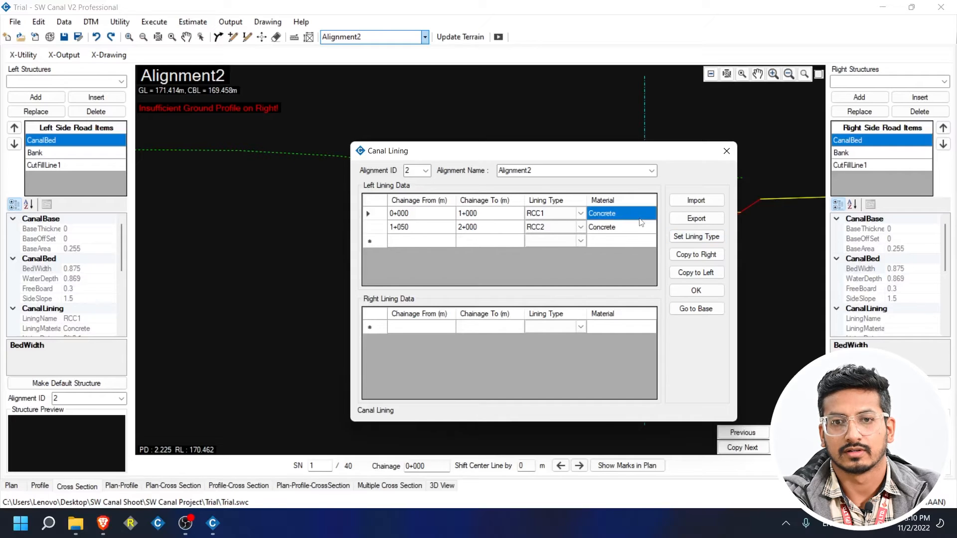
# Copy the left lining rows to the right bank and apply the lining data.
pyautogui.click(705, 255)
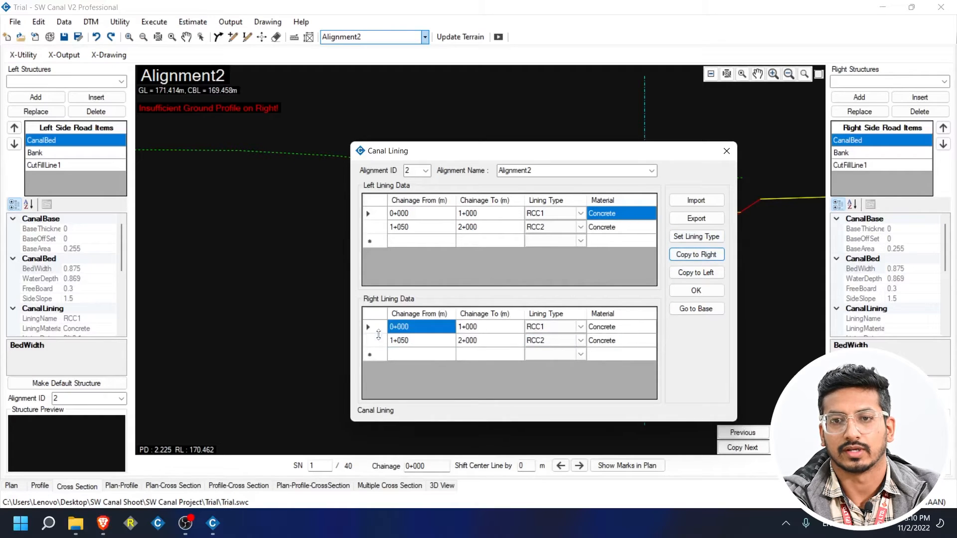
pyautogui.click(695, 290)
pyautogui.click(725, 151)
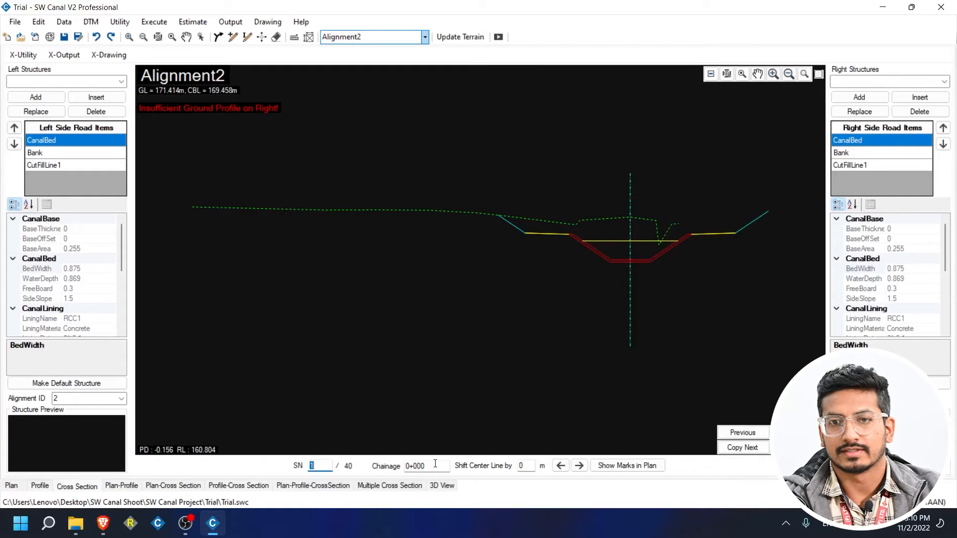
# Jump to the cross-section at chainage 1+050 and step forward to 1+150.
pyautogui.press('Tab')
pyautogui.write('1')
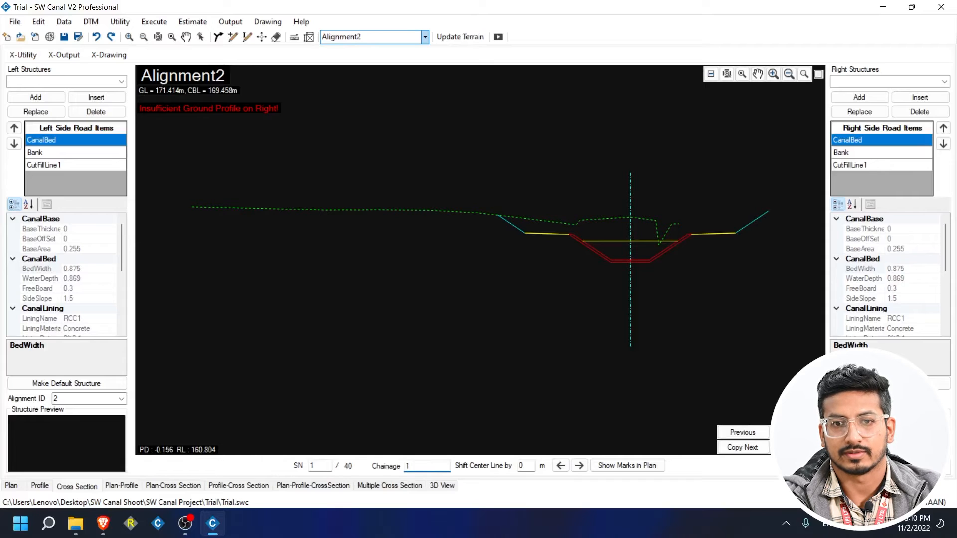
pyautogui.write('+050')
pyautogui.press('Return')
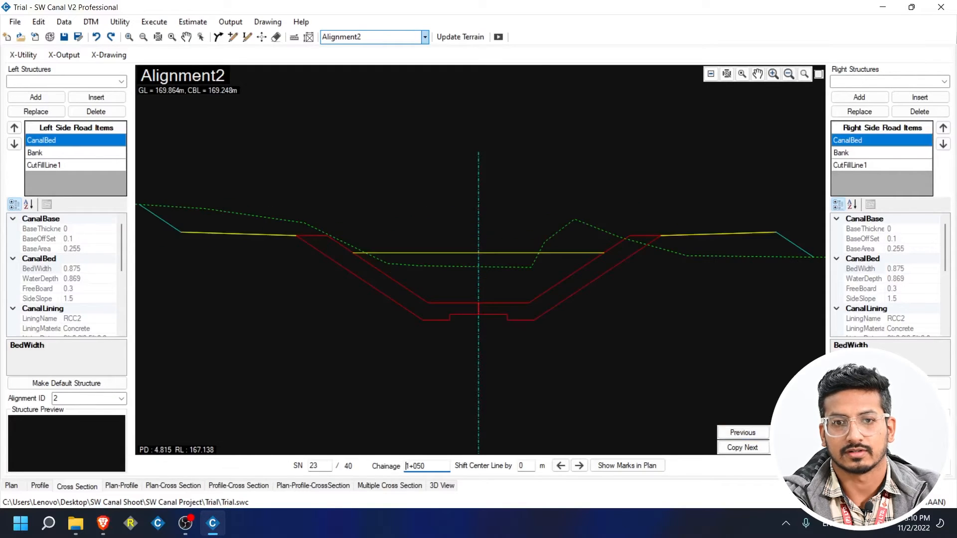
pyautogui.click(796, 432)
pyautogui.click(795, 433)
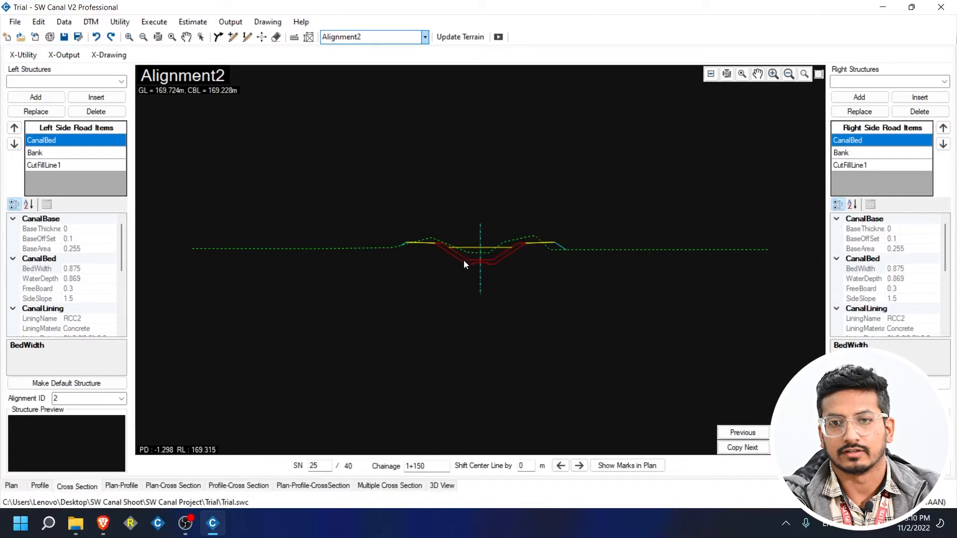
pyautogui.scroll(4, 464, 260)
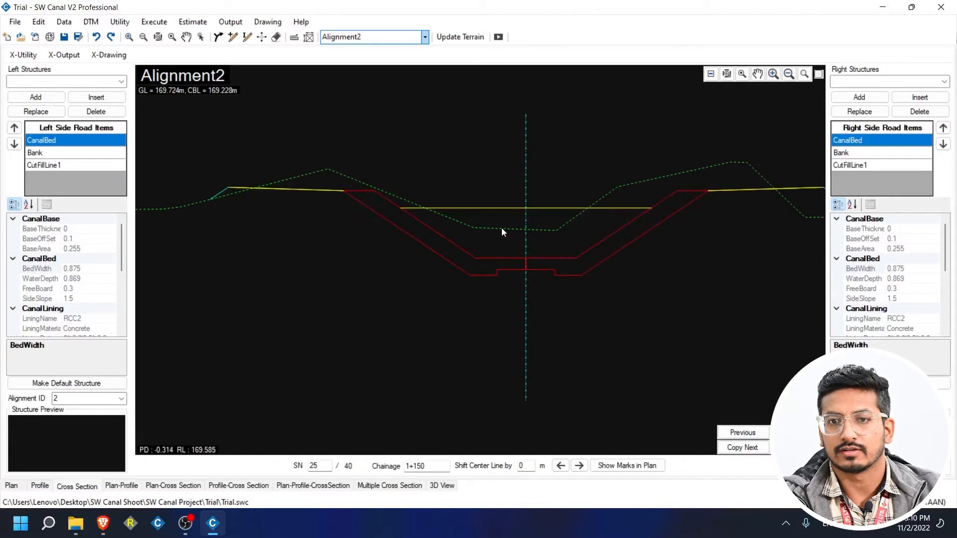
# Step back through earlier cross-sections to section 9, chainage 0+350.
pyautogui.click(751, 432)
pyautogui.click(750, 432)
pyautogui.click(750, 433)
pyautogui.click(751, 433)
pyautogui.click(751, 433)
pyautogui.click(750, 432)
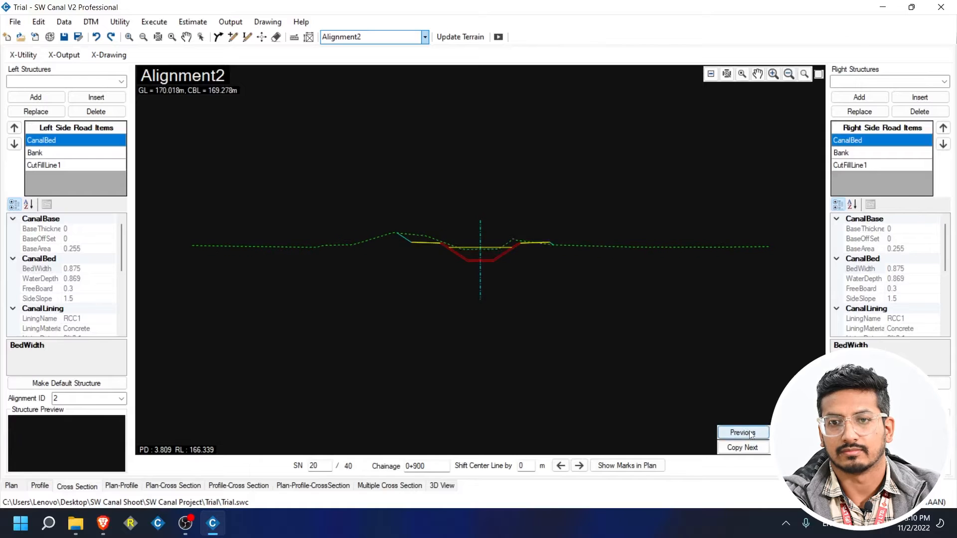
pyautogui.click(750, 432)
pyautogui.click(750, 433)
pyautogui.click(750, 433)
pyautogui.click(750, 433)
pyautogui.click(750, 432)
pyautogui.click(751, 433)
pyautogui.click(750, 433)
pyautogui.click(751, 433)
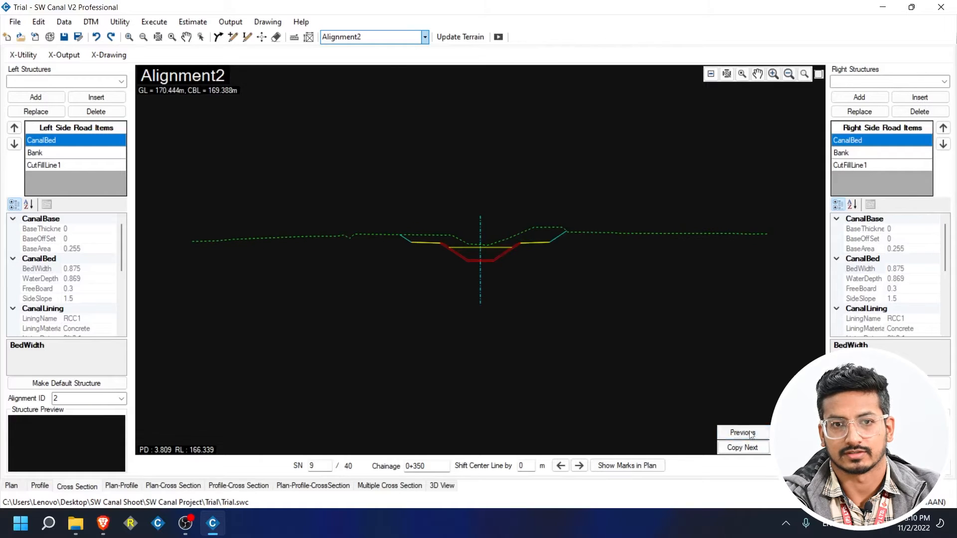
pyautogui.click(750, 433)
pyautogui.click(750, 432)
pyautogui.click(750, 433)
pyautogui.click(750, 433)
pyautogui.click(750, 432)
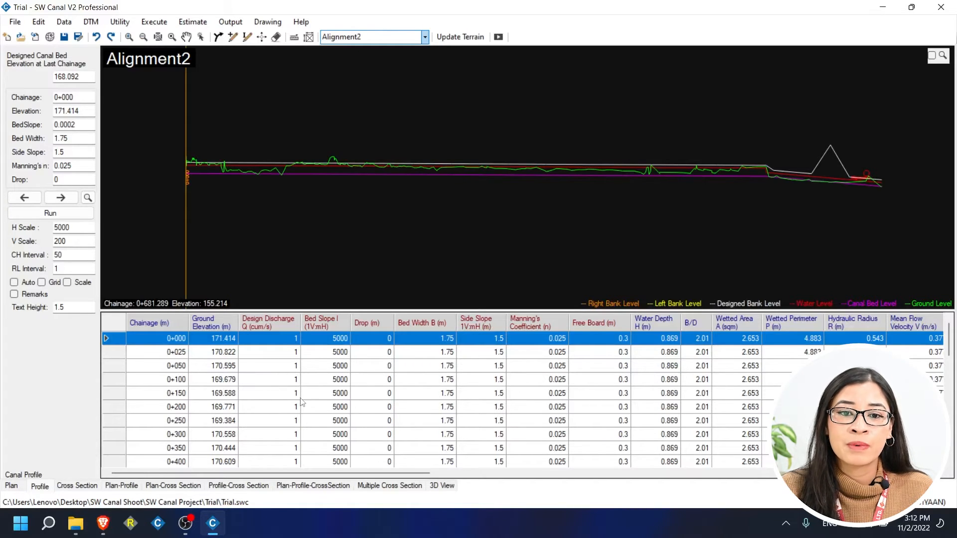
# Set side slope 0 for all chainages from 1+050 onward and update the design profile.
pyautogui.scroll(-4, 299, 405)
pyautogui.scroll(-3, 250, 407)
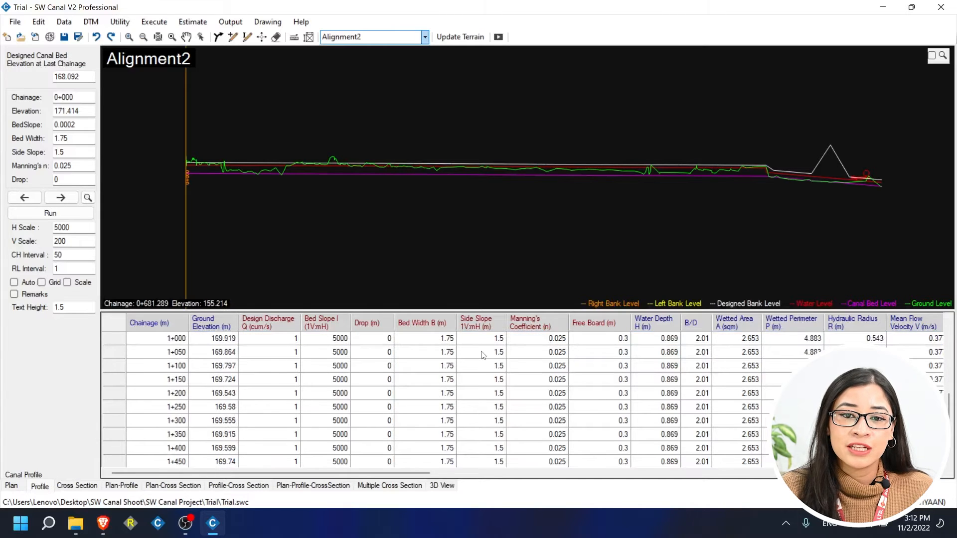
pyautogui.moveTo(483, 352); pyautogui.dragTo(488, 464)
pyautogui.rightClick(492, 449)
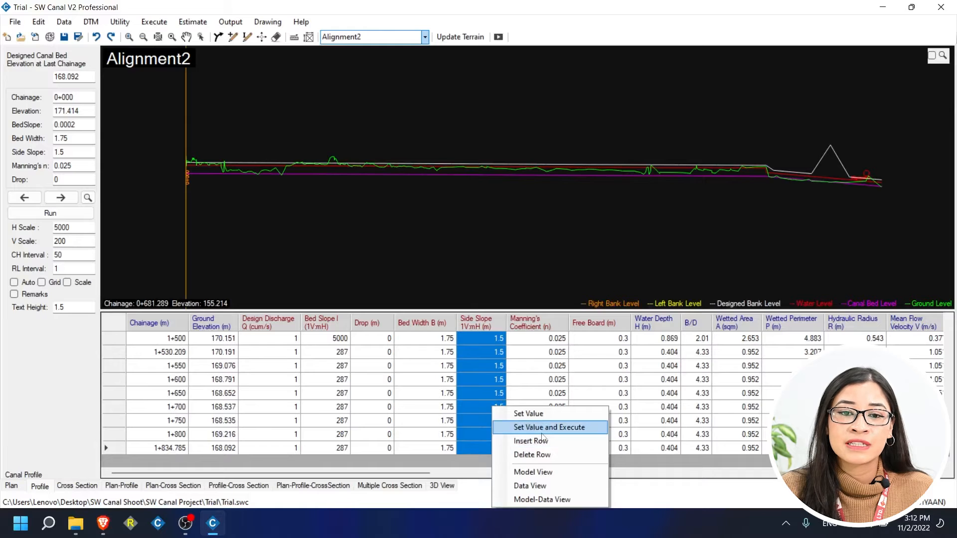
pyautogui.click(543, 430)
pyautogui.write('0')
pyautogui.click(564, 238)
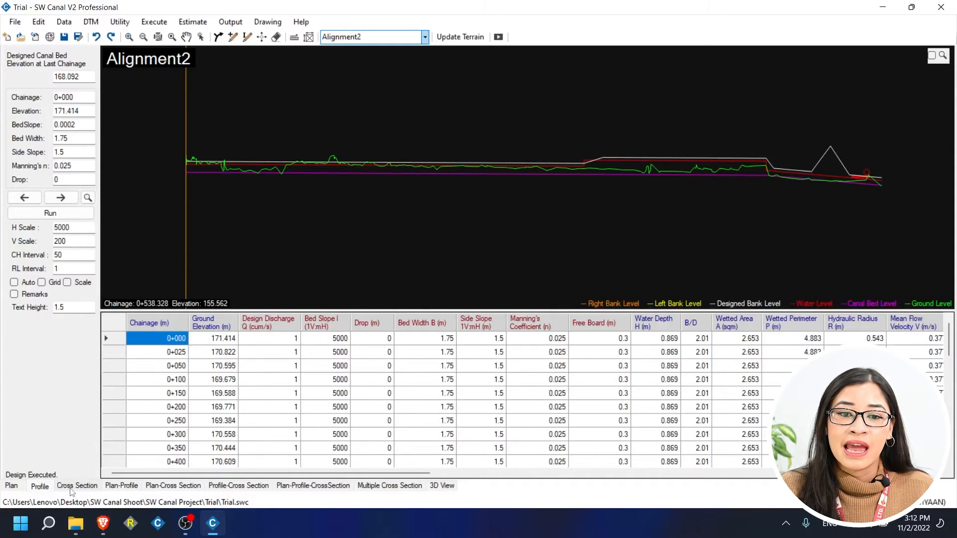
pyautogui.click(499, 36)
pyautogui.press('Return')
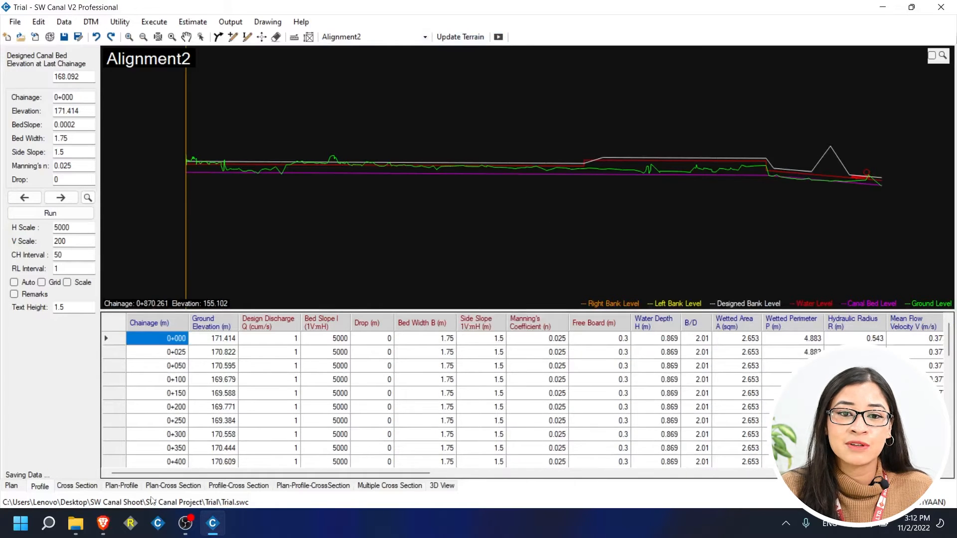
# Show the cross-section at chainage 1+000 and step forward two sections.
pyautogui.click(72, 488)
pyautogui.moveTo(429, 466); pyautogui.dragTo(386, 467)
pyautogui.write('1000')
pyautogui.press('Return')
pyautogui.click(796, 433)
pyautogui.click(796, 432)
pyautogui.click(795, 433)
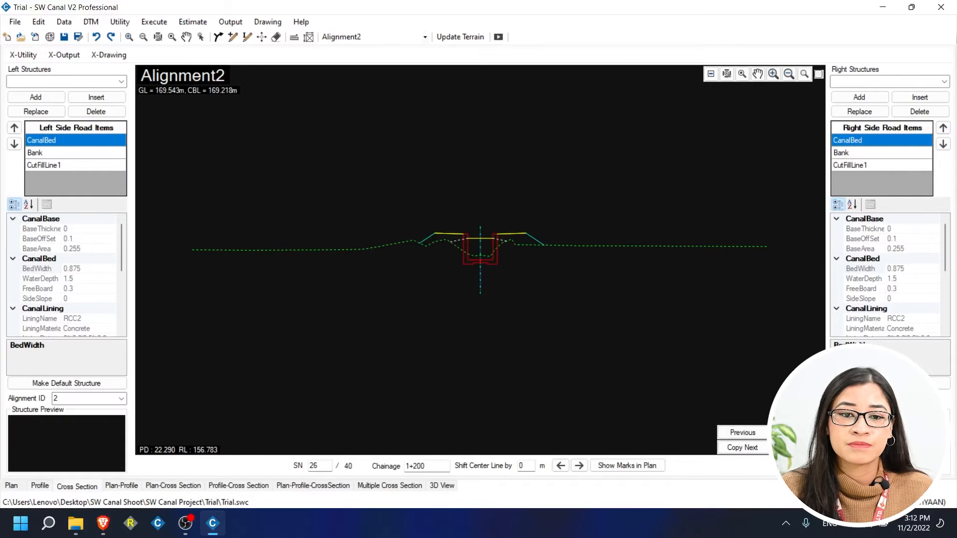
pyautogui.click(796, 432)
pyautogui.click(795, 433)
pyautogui.click(795, 433)
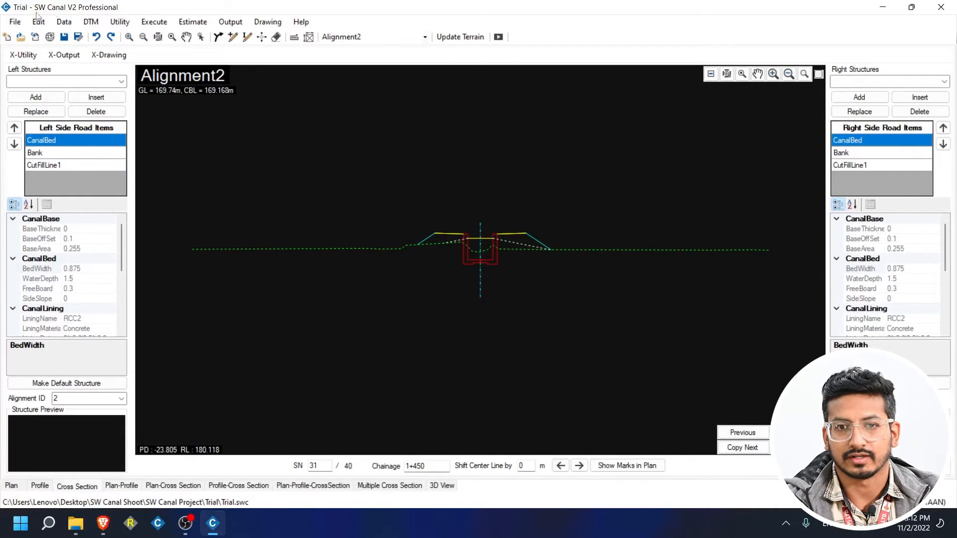
# In Canal Sectional Elements, add a 0+000–1+000 row with 0.05 mesh thickness.
pyautogui.click(64, 22)
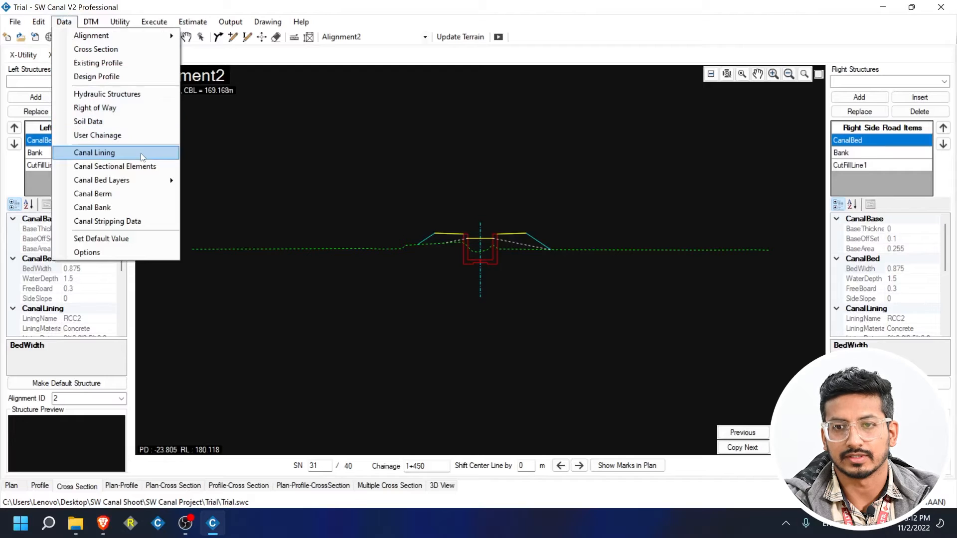
pyautogui.click(140, 166)
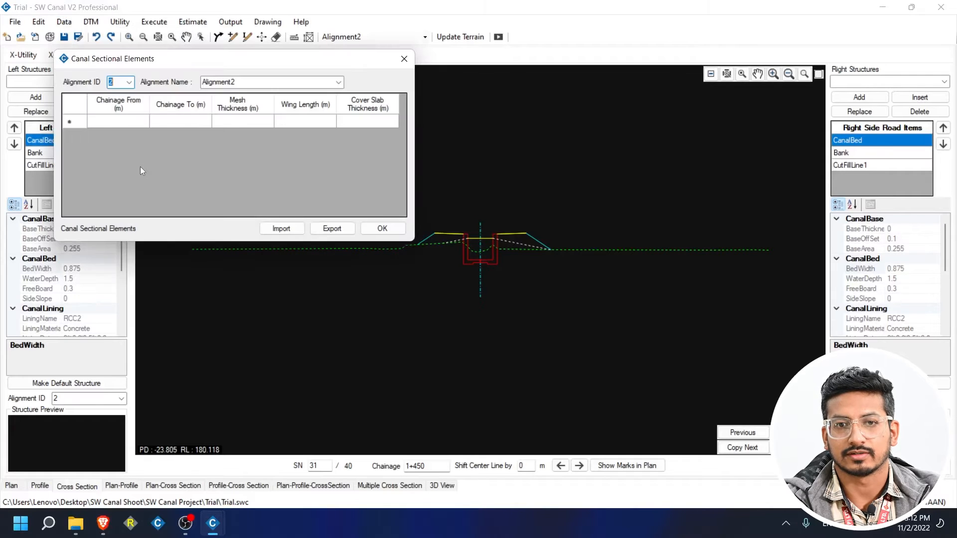
pyautogui.click(135, 126)
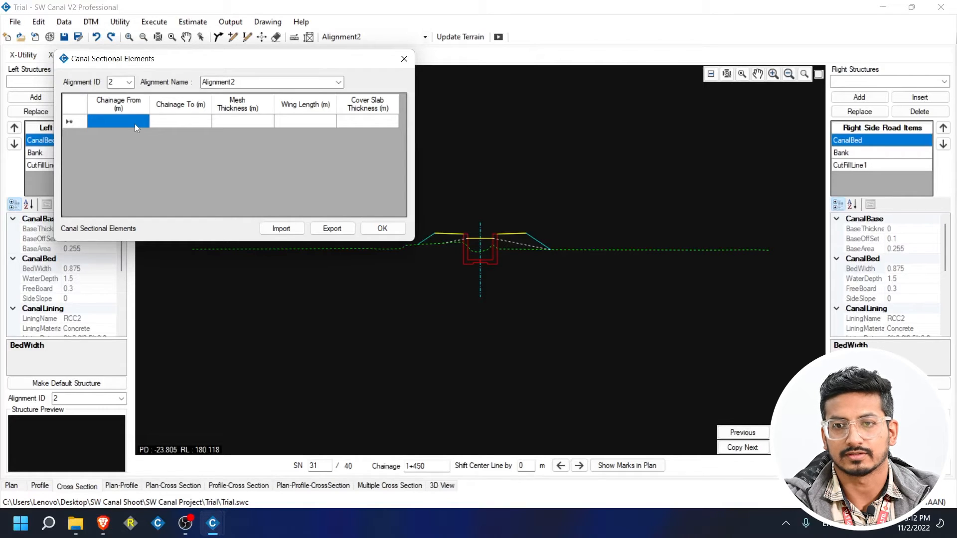
pyautogui.write('0+000')
pyautogui.click(172, 118)
pyautogui.write('1')
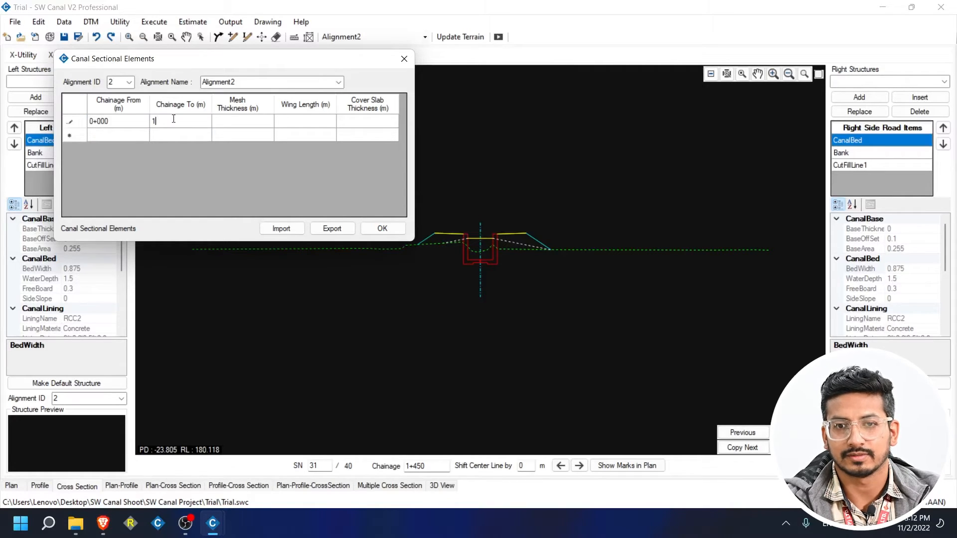
pyautogui.write('+000')
pyautogui.click(234, 118)
pyautogui.write('0')
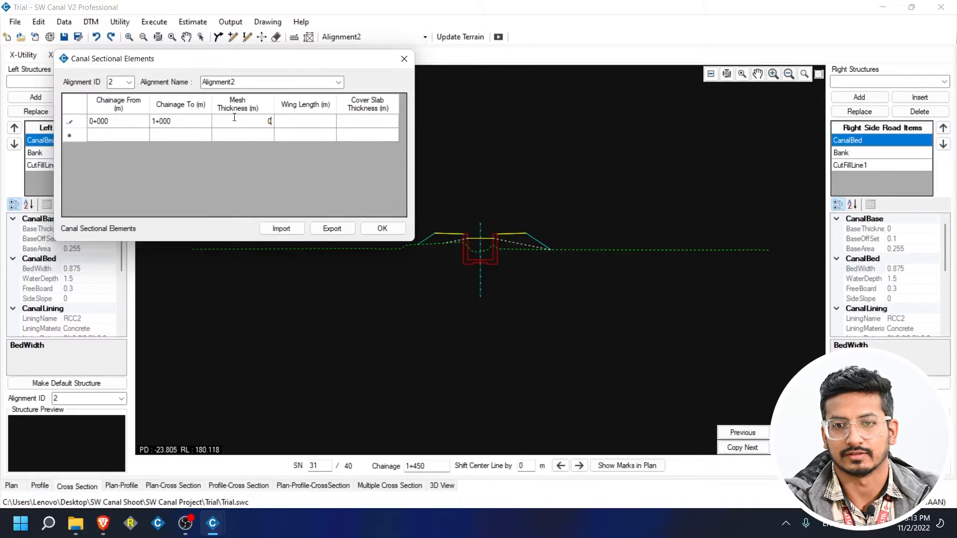
pyautogui.write('.05')
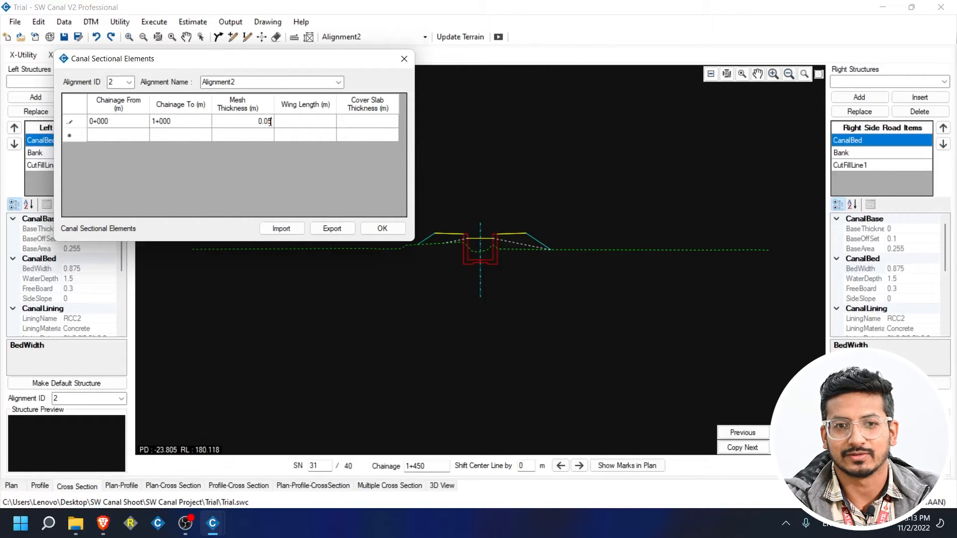
pyautogui.click(286, 124)
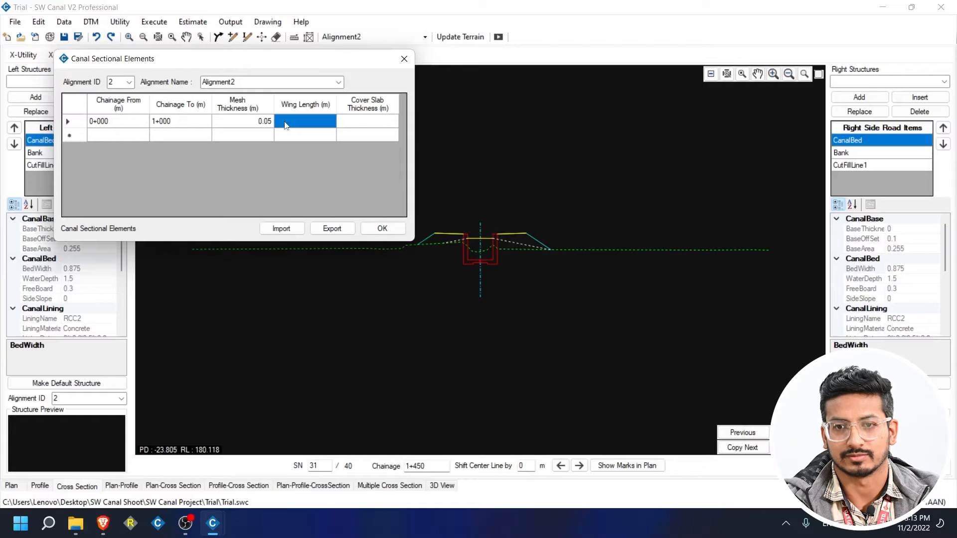
pyautogui.write('0.5')
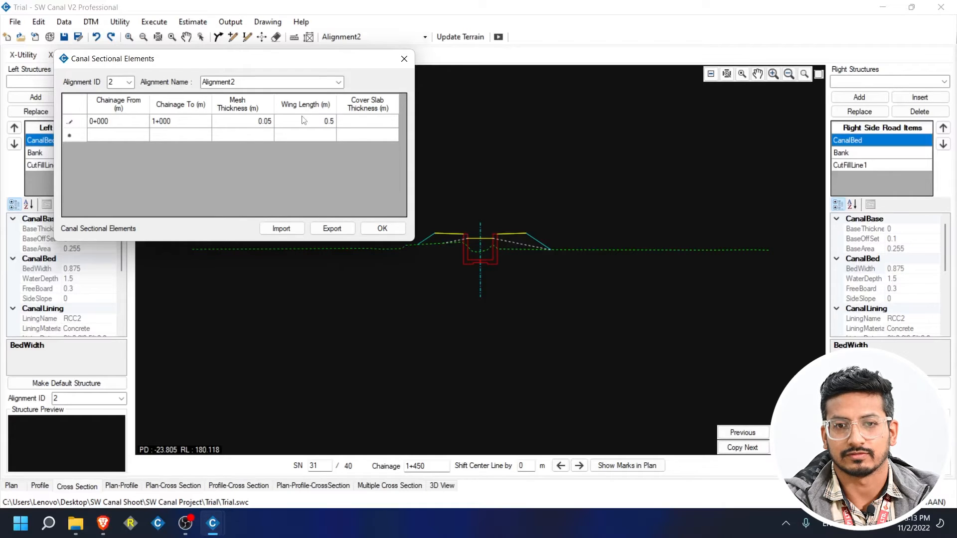
pyautogui.click(340, 122)
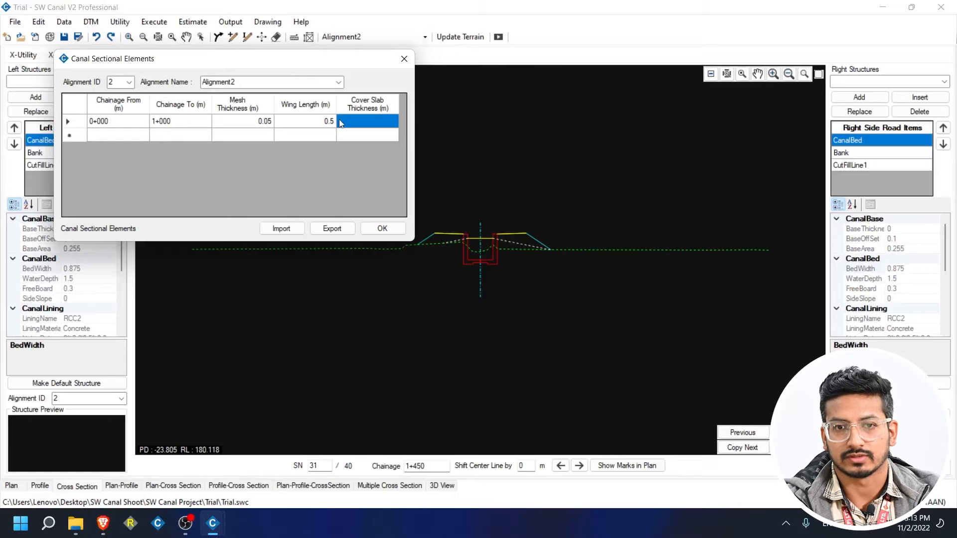
pyautogui.write('0')
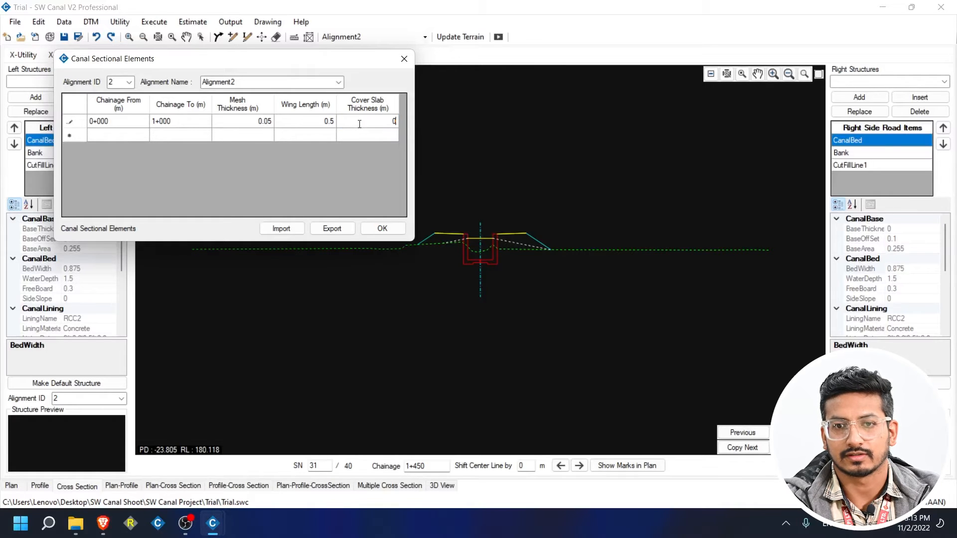
pyautogui.click(341, 135)
# Add a 1+050–2+000 row with 0.05 mesh, no wing and 0.5 cover slab, and save.
pyautogui.click(131, 135)
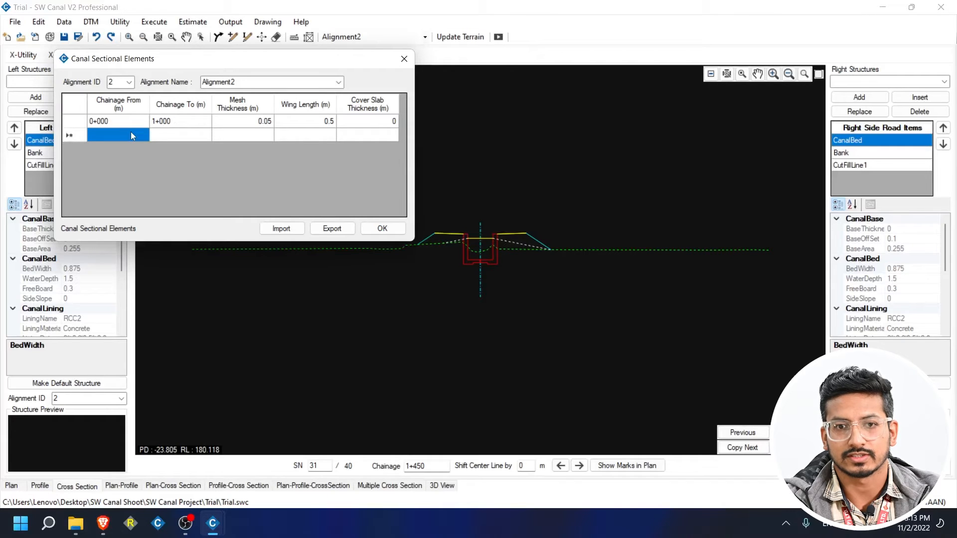
pyautogui.write('1+0')
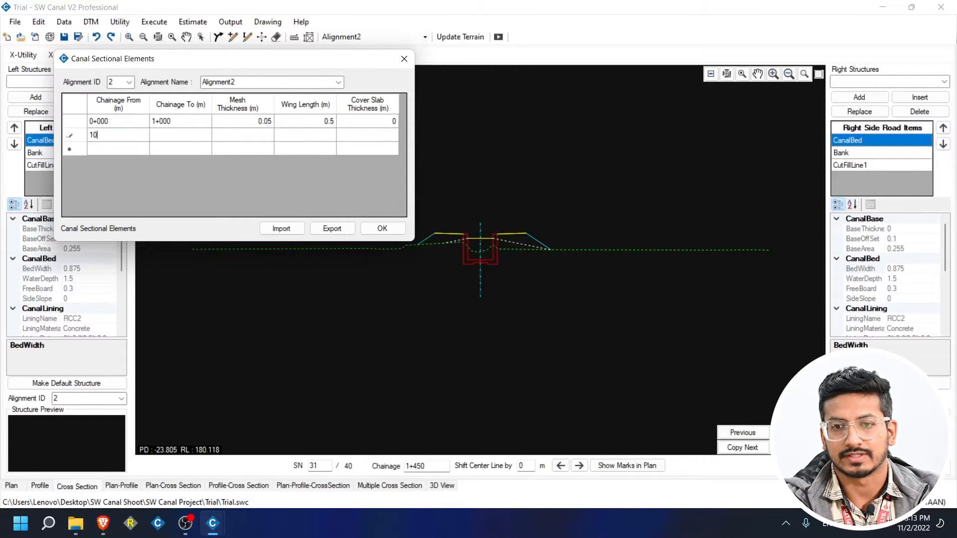
pyautogui.write('50')
pyautogui.click(182, 139)
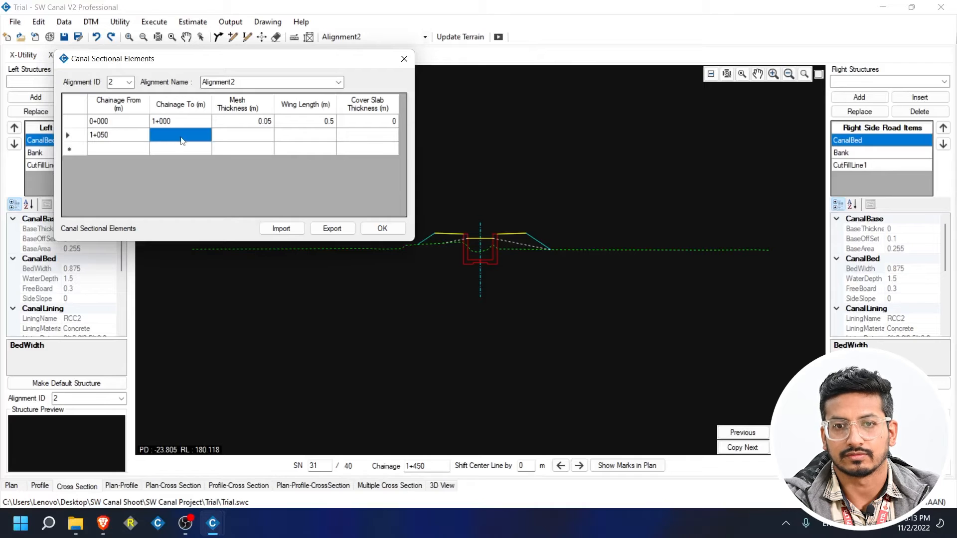
pyautogui.write('2+0')
pyautogui.write('000')
pyautogui.click(243, 140)
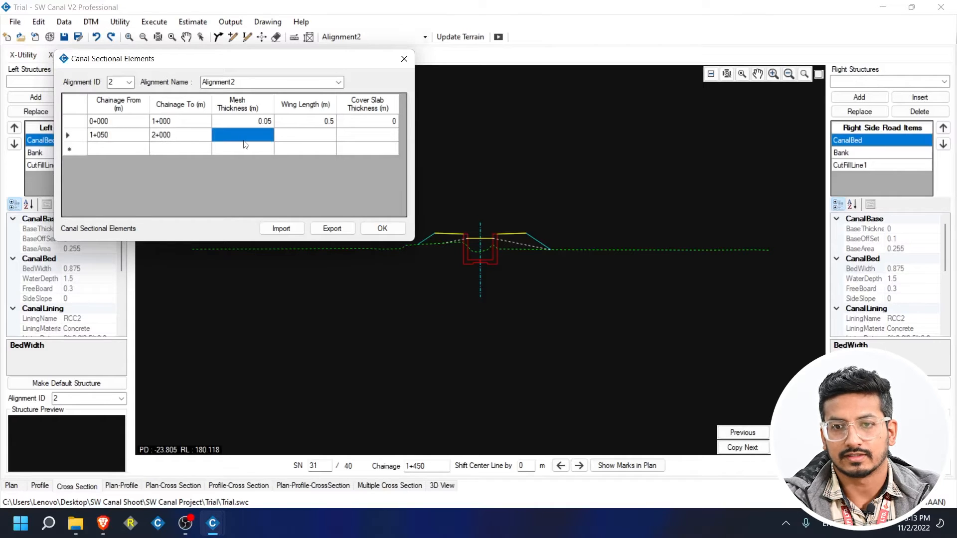
pyautogui.write('0.0')
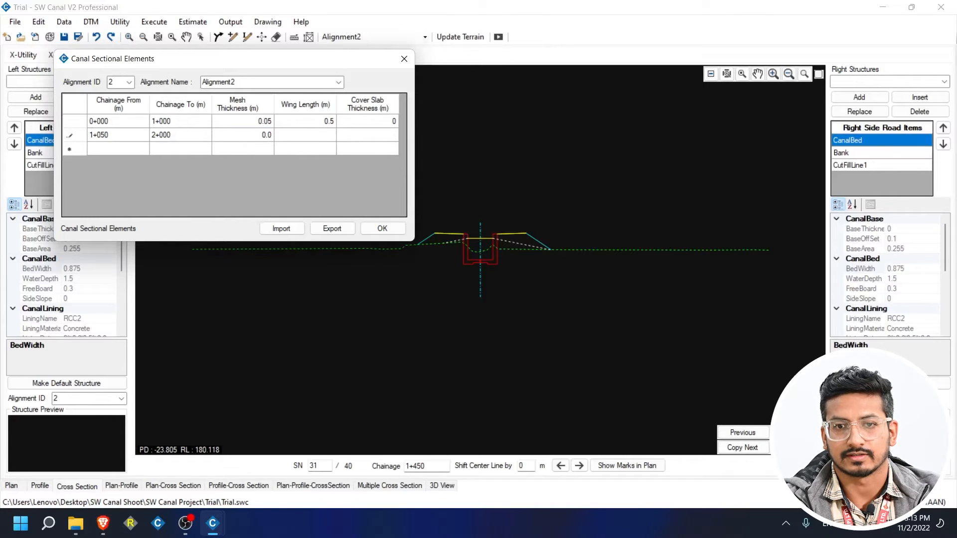
pyautogui.write('5')
pyautogui.click(294, 143)
pyautogui.write('0')
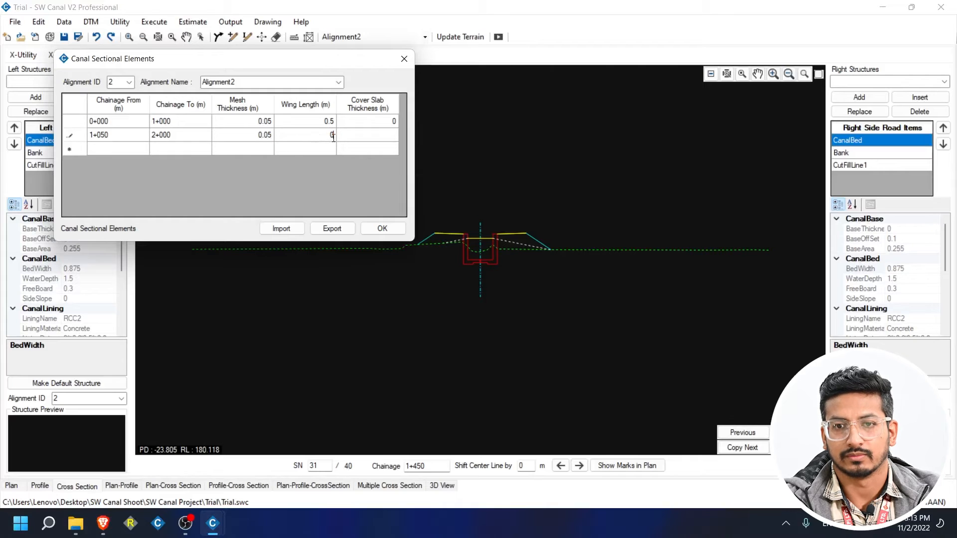
pyautogui.click(357, 143)
pyautogui.write('0.5')
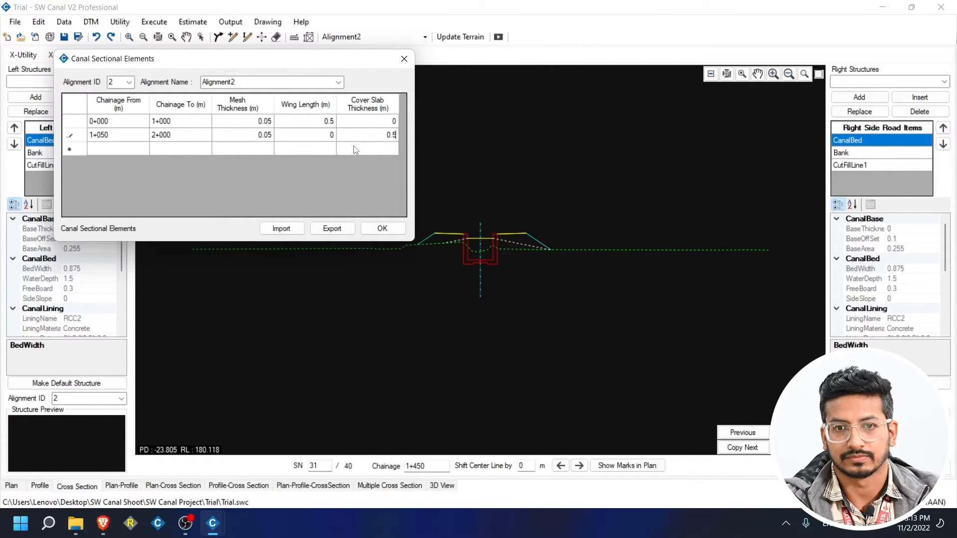
pyautogui.click(355, 149)
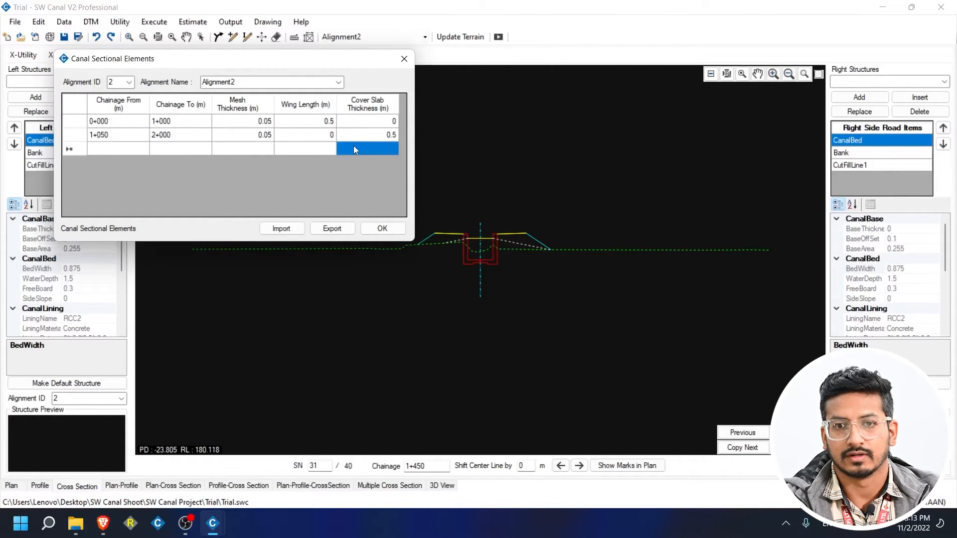
pyautogui.click(383, 228)
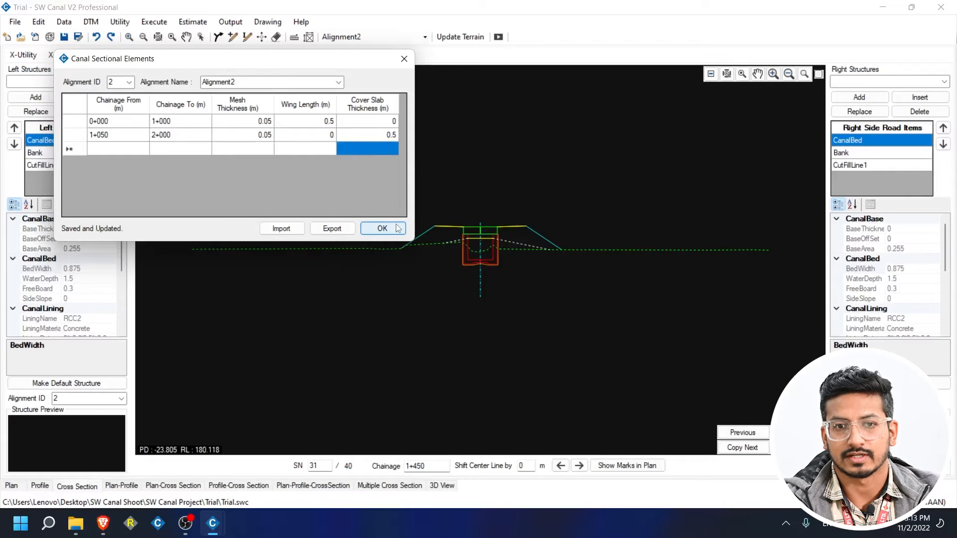
pyautogui.click(404, 59)
# Browse the cross-sections to section 24 at chainage 1+100, centring the canal.
pyautogui.click(760, 432)
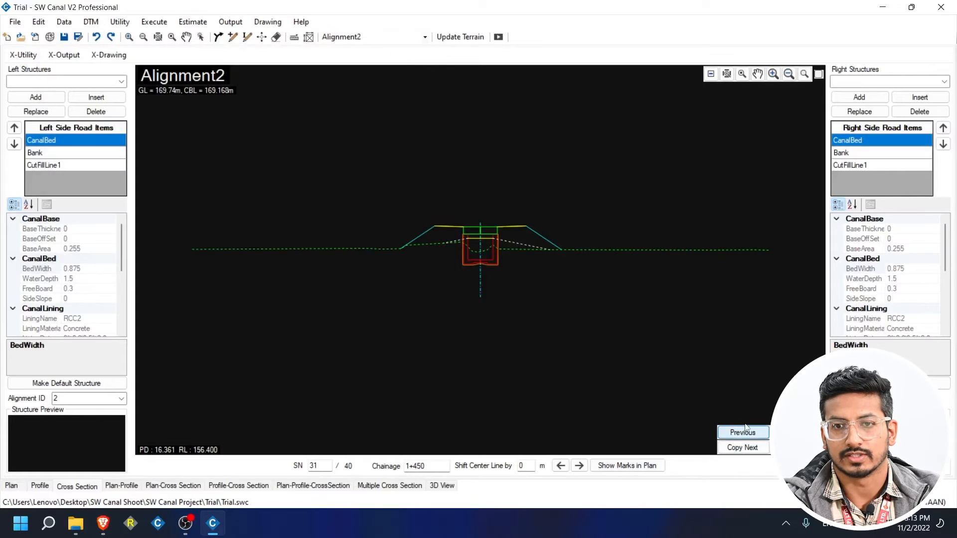
pyautogui.click(761, 432)
pyautogui.scroll(5, 431, 213)
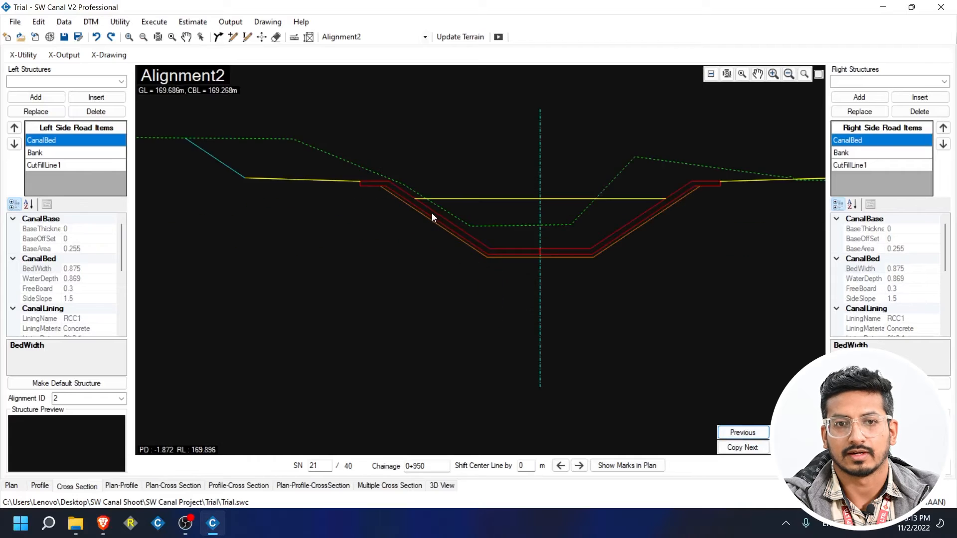
pyautogui.moveTo(554, 278); pyautogui.dragTo(329, 180)
pyautogui.moveTo(494, 264); pyautogui.dragTo(420, 336)
pyautogui.click(795, 433)
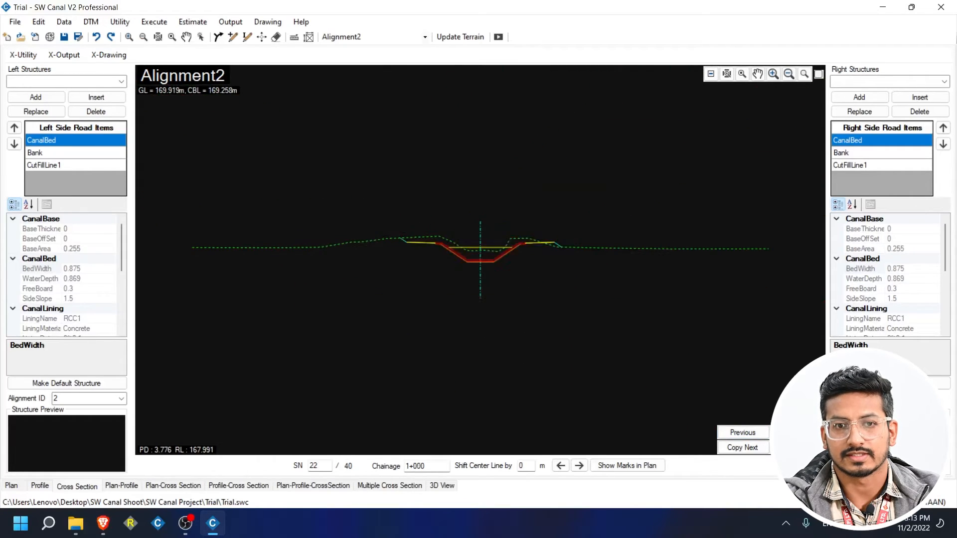
pyautogui.click(795, 433)
pyautogui.click(795, 433)
pyautogui.scroll(4, 497, 227)
pyautogui.scroll(2, 397, 235)
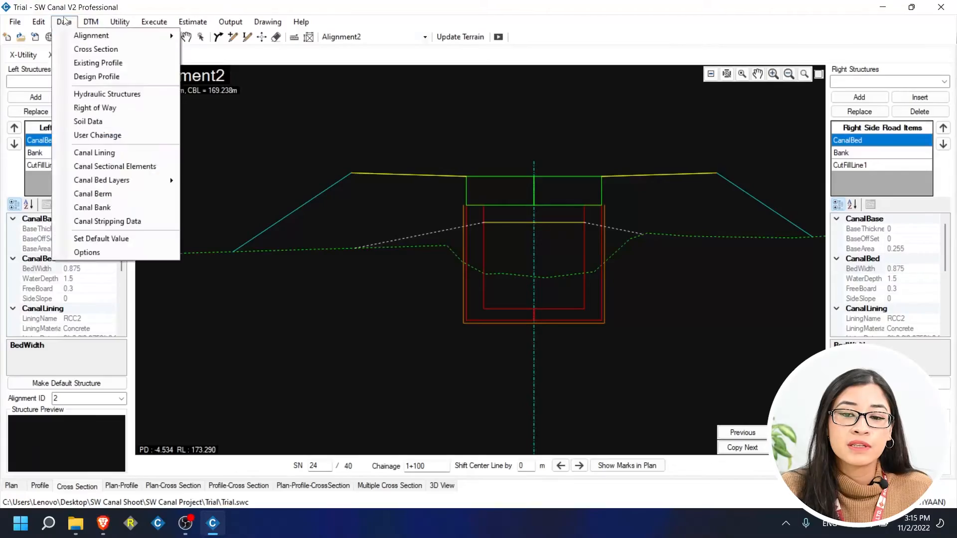
# Enter a canal base layer from 1+050 to 2+000 with 0.2 thickness and 0.1 offset.
pyautogui.click(64, 22)
pyautogui.click(64, 22)
pyautogui.moveTo(111, 182)
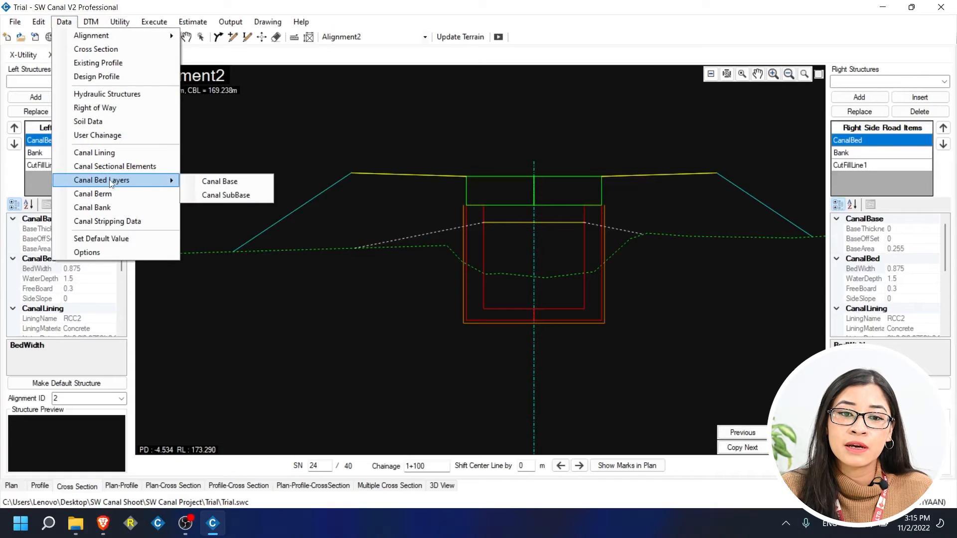
pyautogui.click(211, 189)
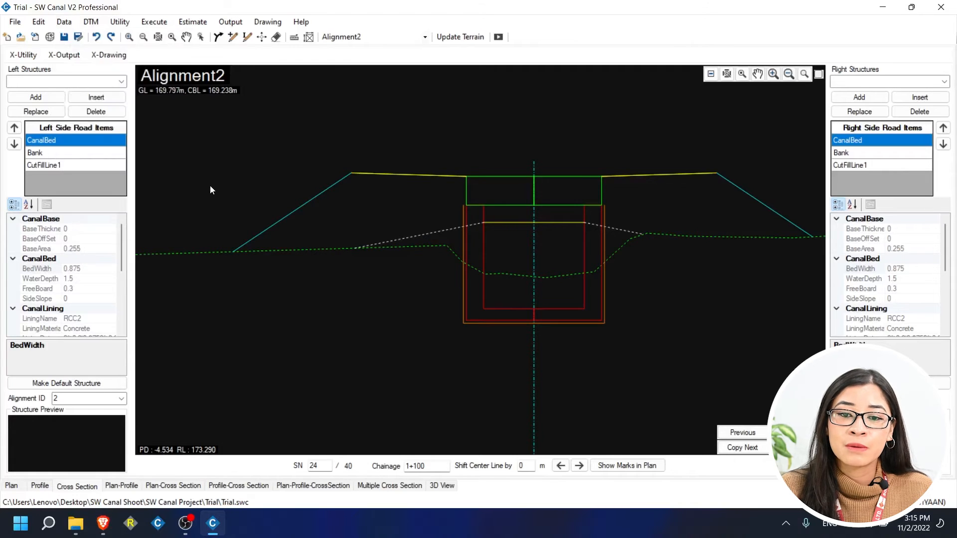
pyautogui.moveTo(176, 48); pyautogui.dragTo(242, 178)
pyautogui.click(172, 226)
pyautogui.write('1+0')
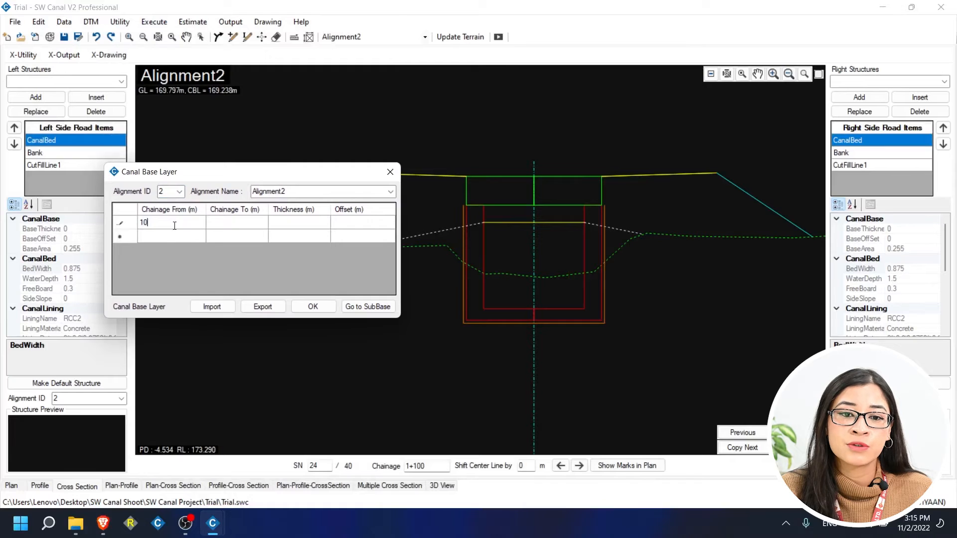
pyautogui.write('50')
pyautogui.press('Tab')
pyautogui.write('2000')
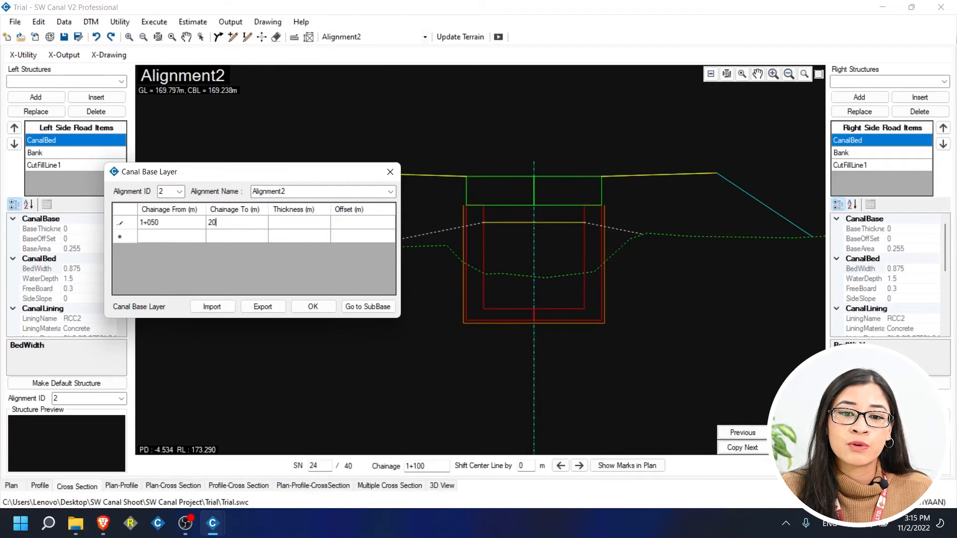
pyautogui.click(288, 226)
pyautogui.write('0.2')
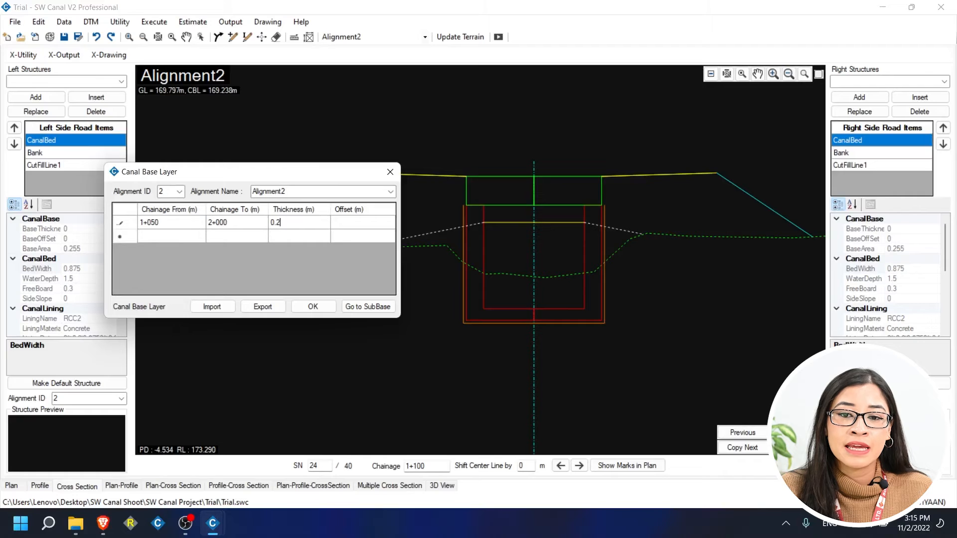
pyautogui.click(344, 228)
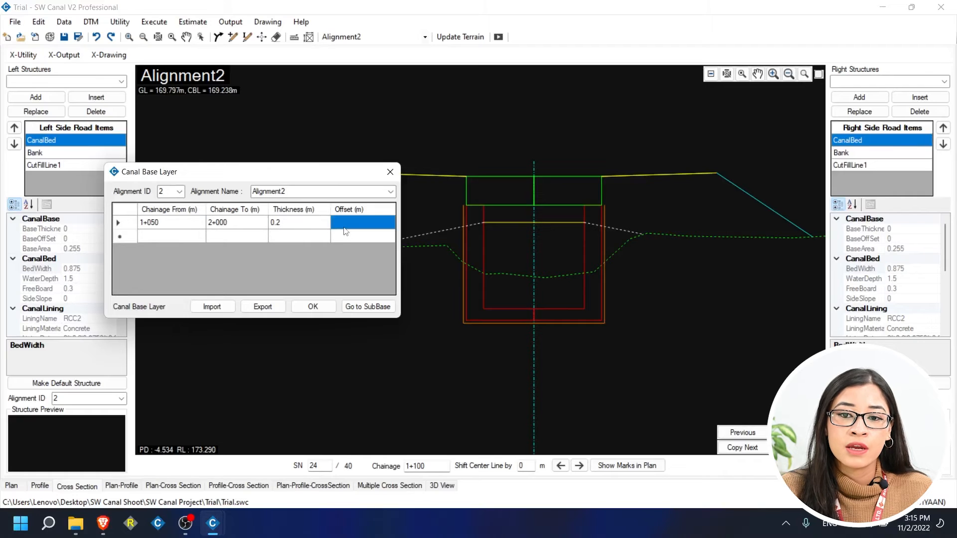
pyautogui.write('0.1')
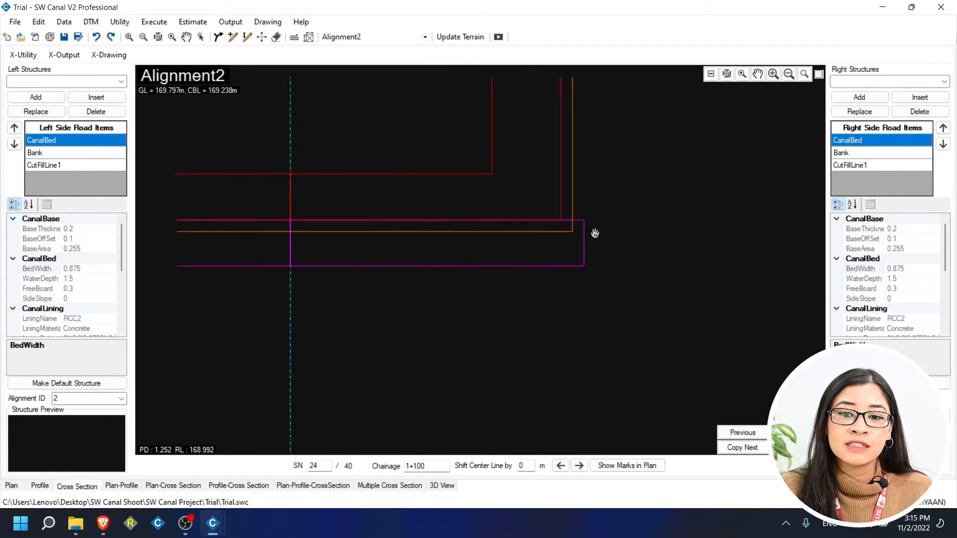
# Measure the base layer's offset in the section view, then close the base layer table.
pyautogui.moveTo(590, 230); pyautogui.dragTo(617, 236)
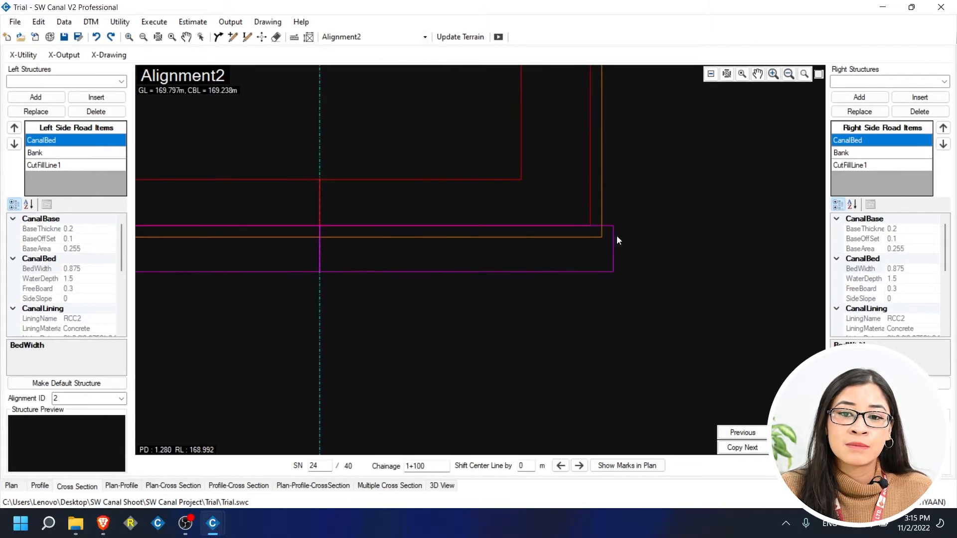
pyautogui.press('m')
pyautogui.click(613, 225)
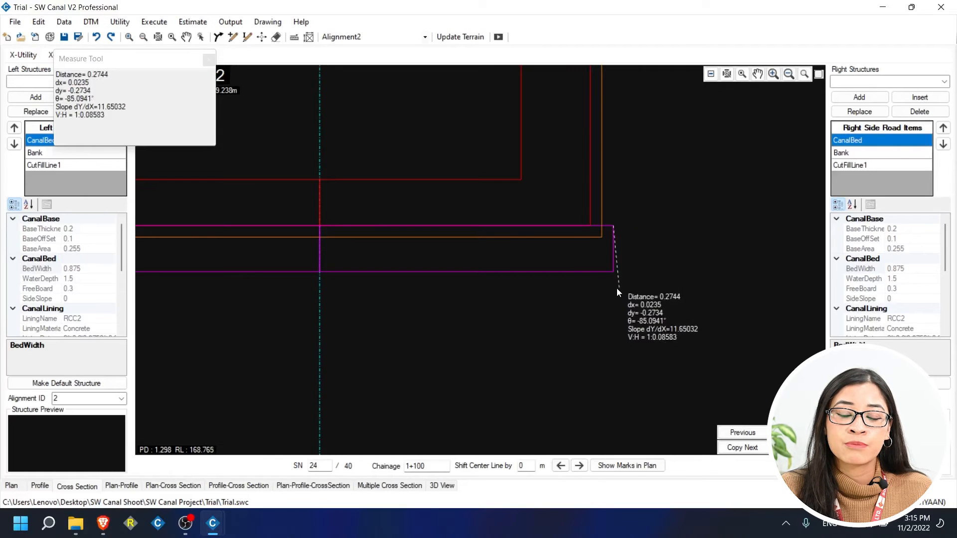
pyautogui.click(592, 227)
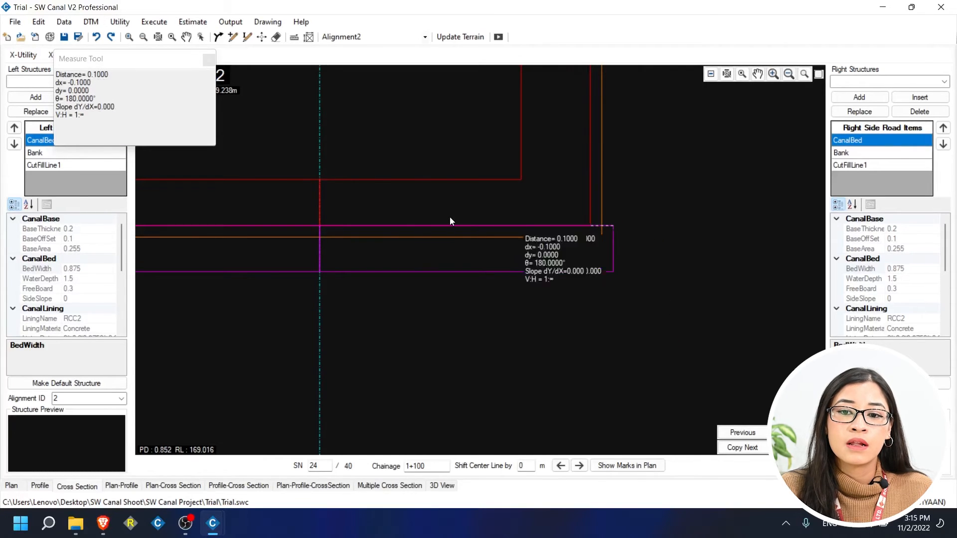
pyautogui.click(211, 59)
pyautogui.moveTo(214, 521)
pyautogui.click(261, 470)
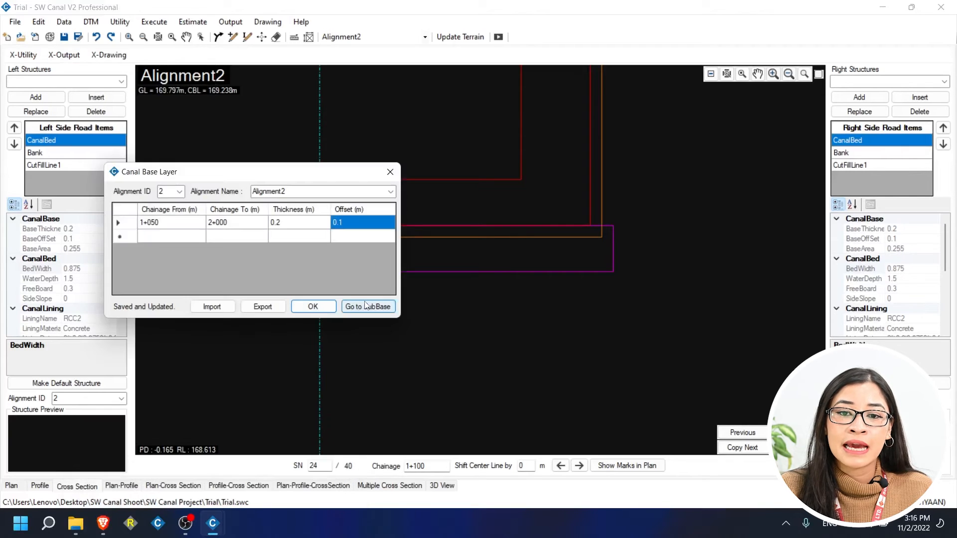
pyautogui.click(391, 172)
# Add a canal subbase layer from 1+050 to 2+000 with 0.2 thickness and 0.1 offset.
pyautogui.click(64, 22)
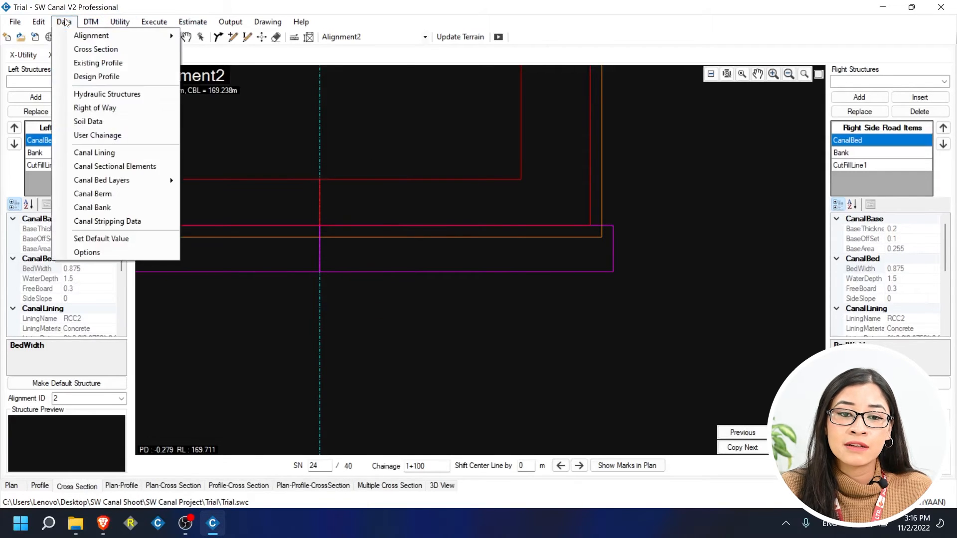
pyautogui.moveTo(132, 185)
pyautogui.click(236, 194)
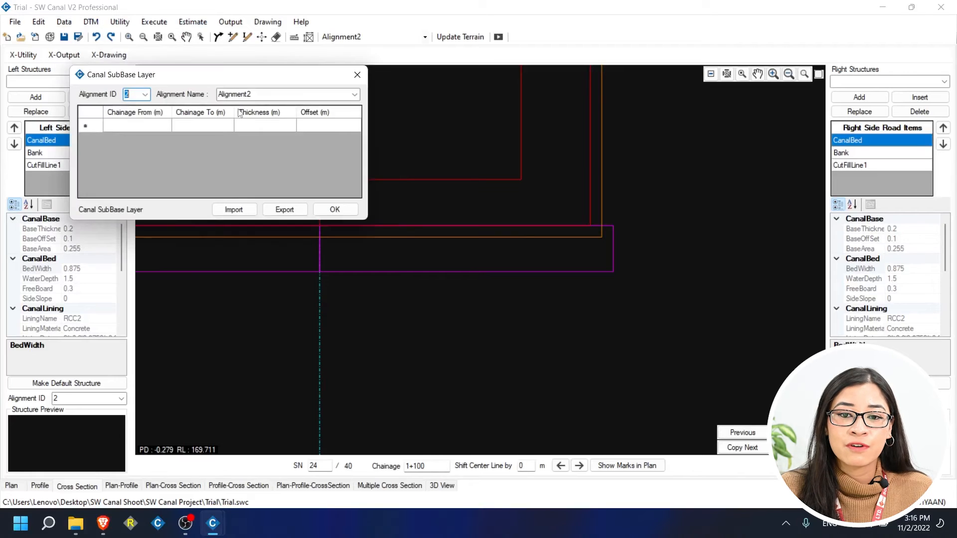
pyautogui.moveTo(243, 78); pyautogui.dragTo(442, 176)
pyautogui.click(354, 220)
pyautogui.write('1+')
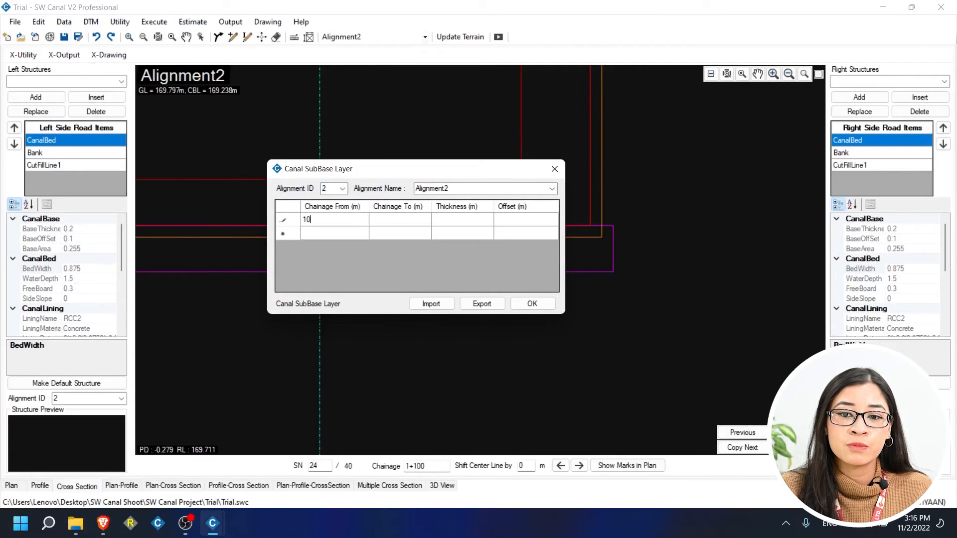
pyautogui.write('050')
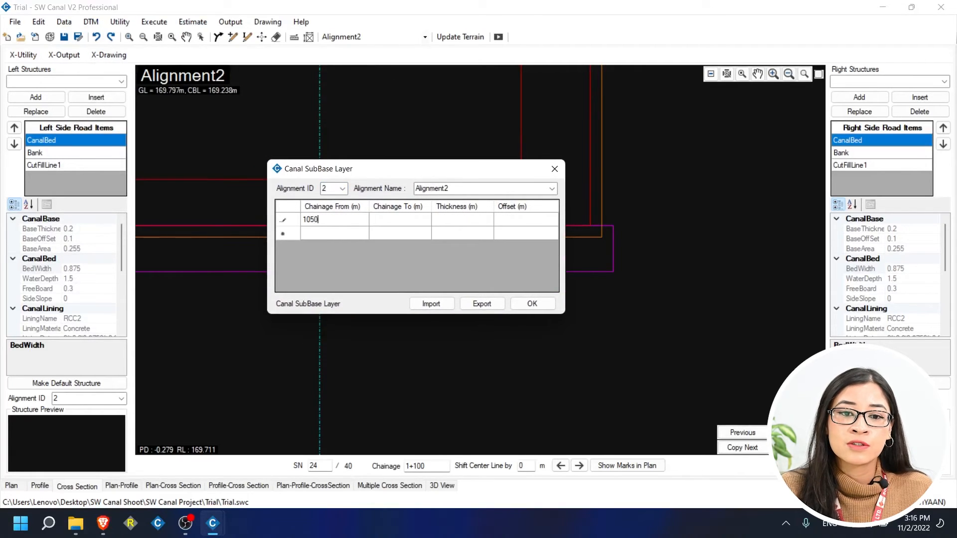
pyautogui.click(402, 225)
pyautogui.write('2000')
pyautogui.click(451, 220)
pyautogui.write('0.')
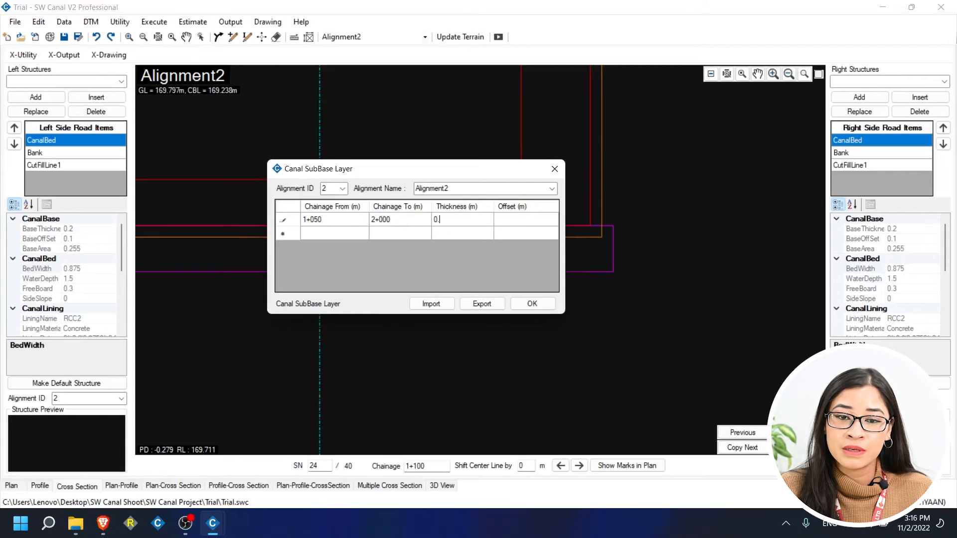
pyautogui.write('2')
pyautogui.click(522, 215)
pyautogui.write('0')
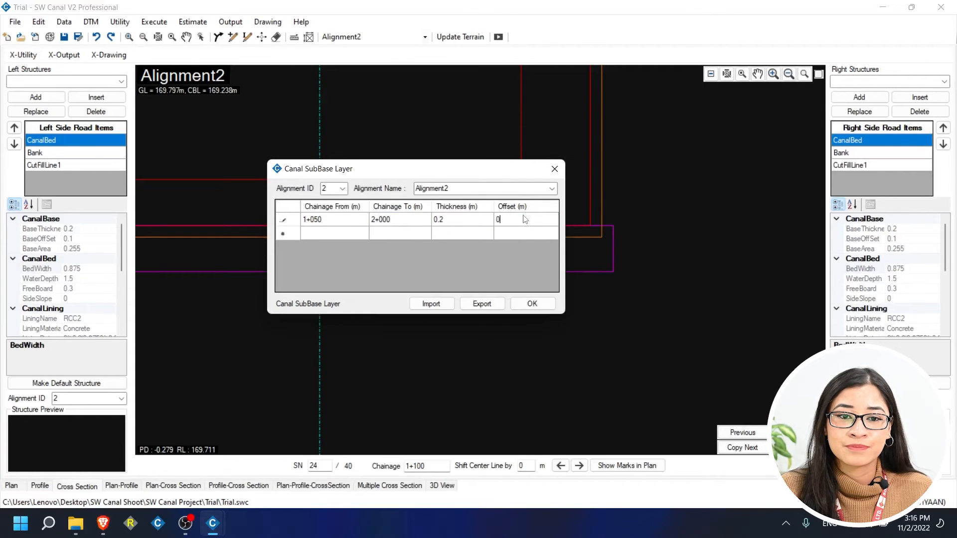
pyautogui.write('.1')
pyautogui.click(532, 304)
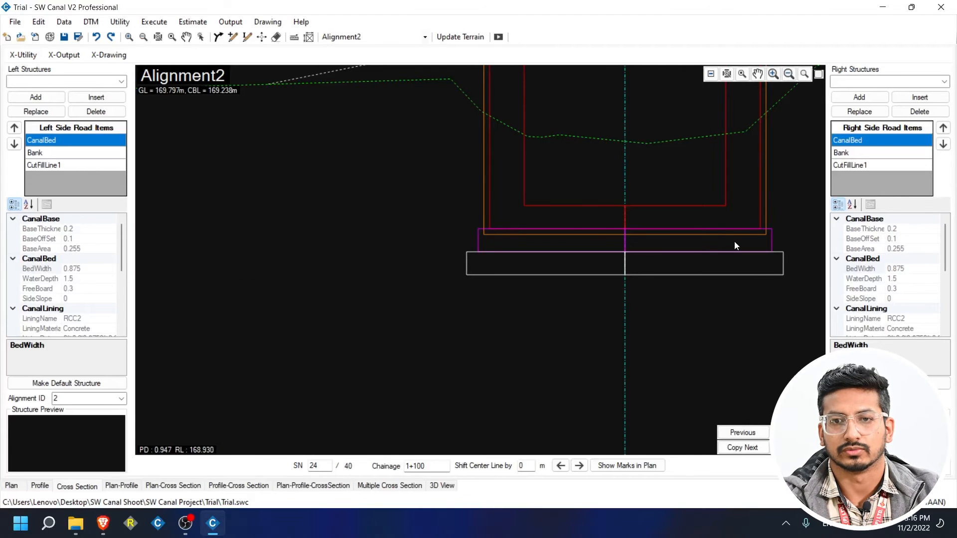
# Set the first bank range to end at 1+000 with 5.5 m left, 3 m right and 0 slope.
pyautogui.click(66, 22)
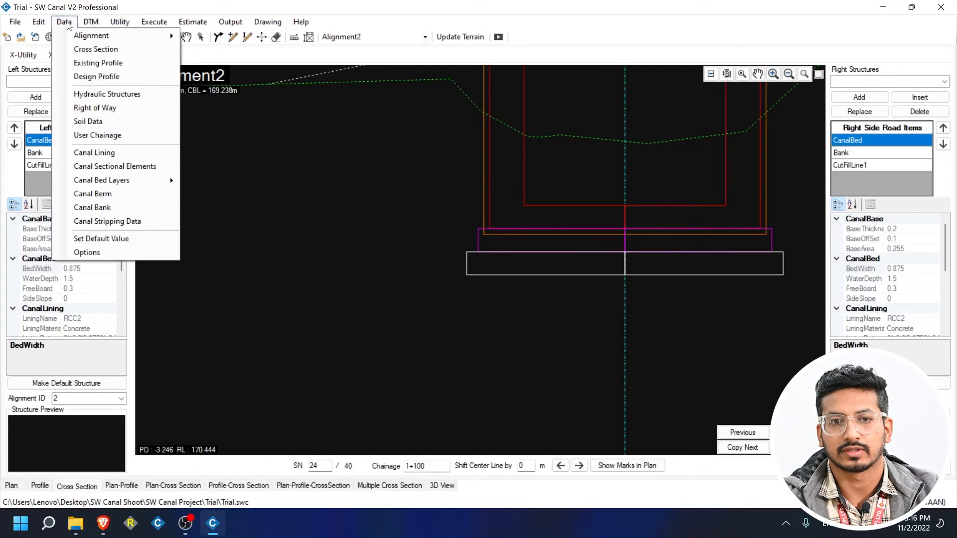
pyautogui.click(100, 195)
pyautogui.click(273, 152)
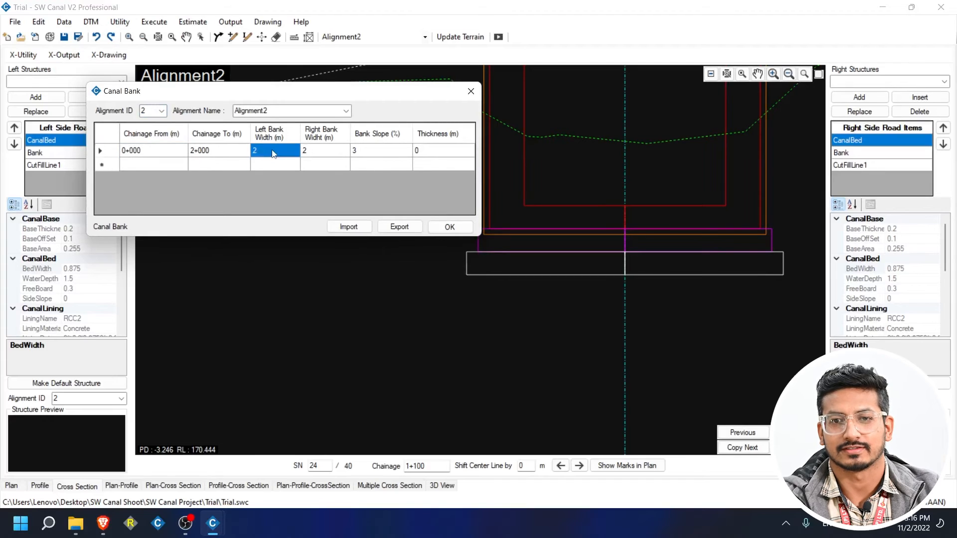
pyautogui.write('5.5')
pyautogui.click(315, 155)
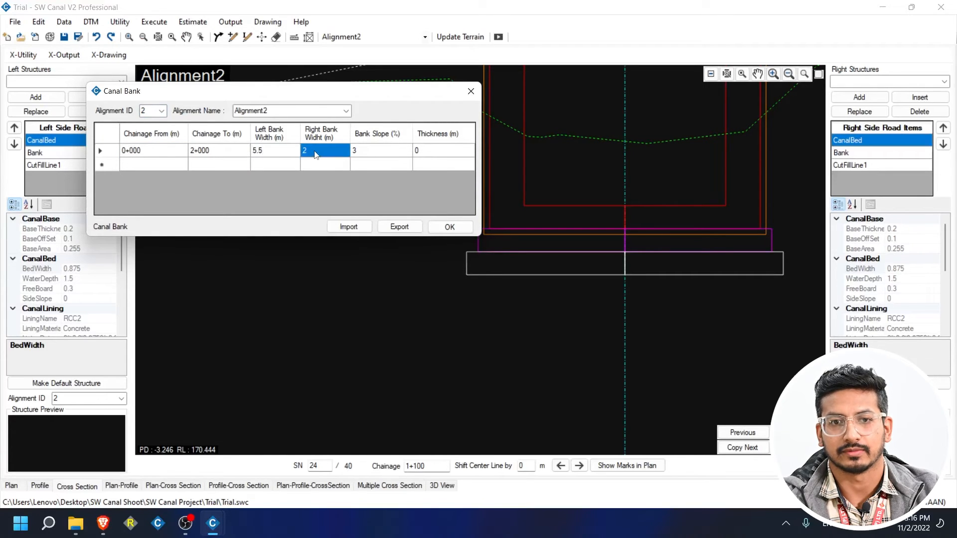
pyautogui.write('3')
pyautogui.click(367, 160)
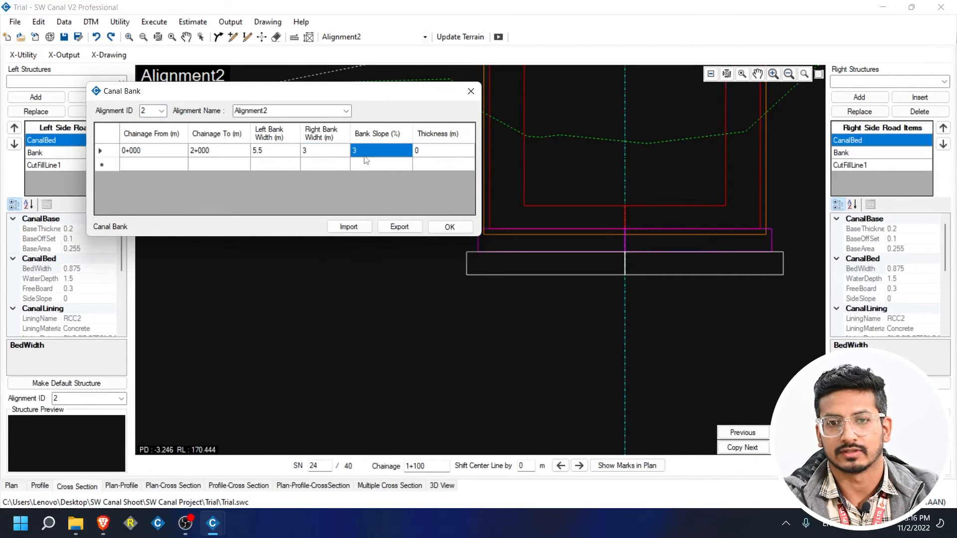
pyautogui.write('0')
pyautogui.click(218, 156)
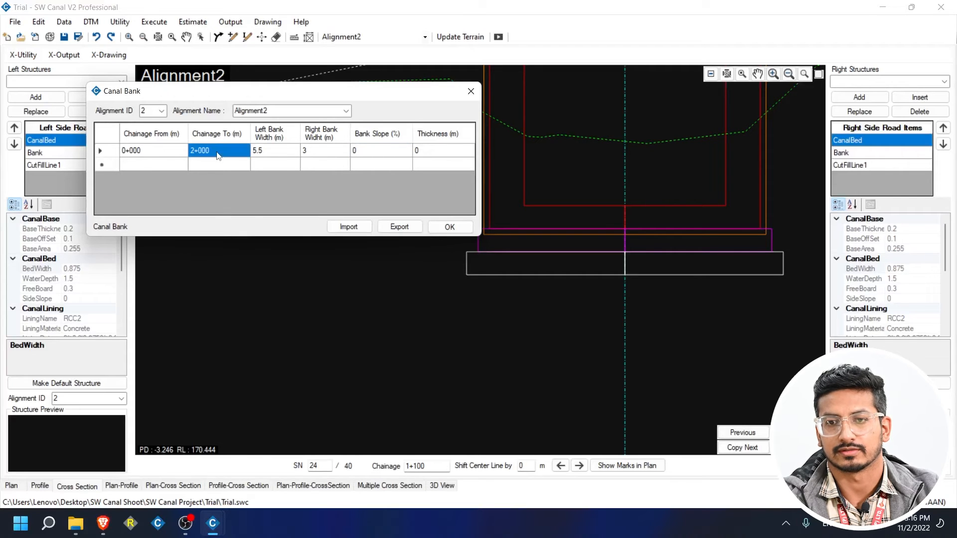
pyautogui.write('1+000')
# Add a second bank range 1+050 to 2+000 with 3 m left, 5.5 m right, zero slope and thickness.
pyautogui.click(162, 167)
pyautogui.write('1050')
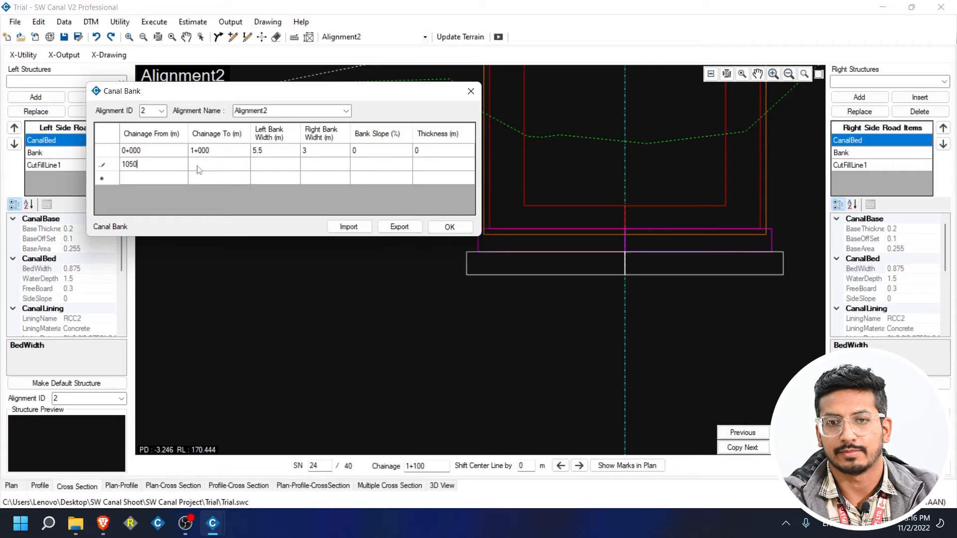
pyautogui.click(279, 166)
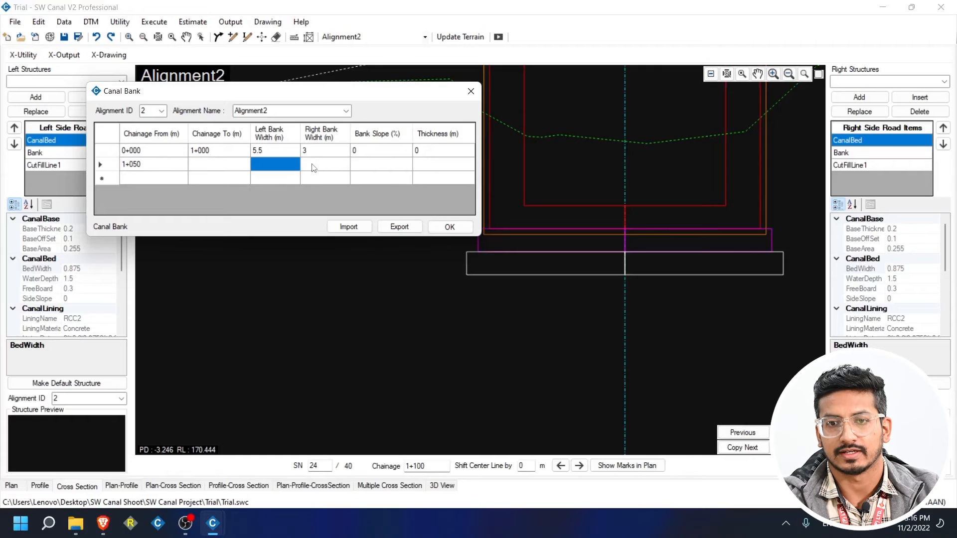
pyautogui.write('3')
pyautogui.click(318, 165)
pyautogui.write('5')
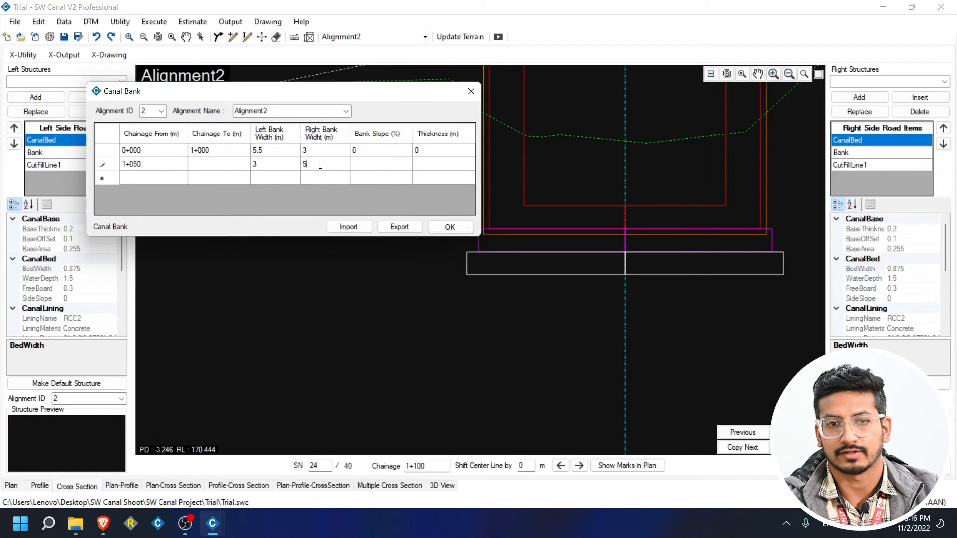
pyautogui.write('.5')
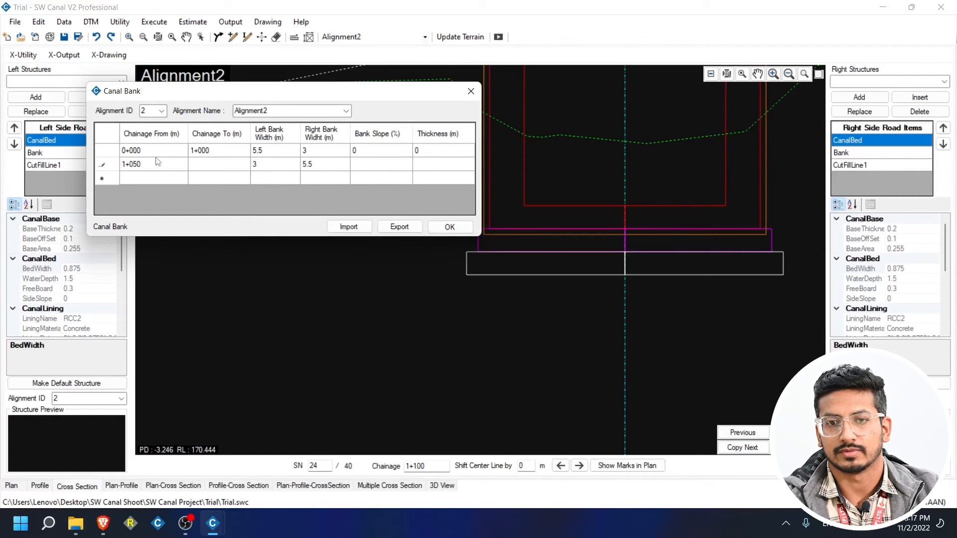
pyautogui.click(213, 166)
pyautogui.write('2000')
pyautogui.click(361, 170)
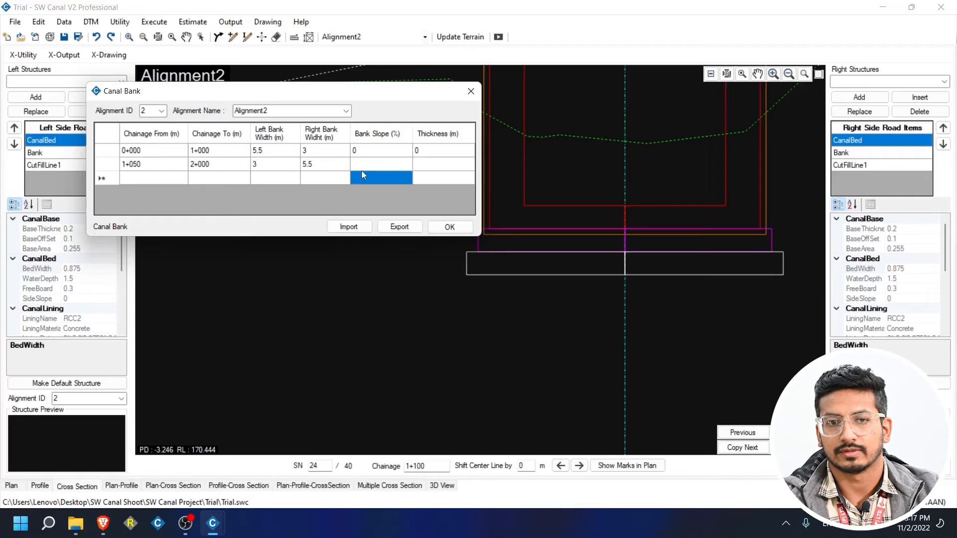
pyautogui.write('0')
pyautogui.click(424, 164)
pyautogui.write('0')
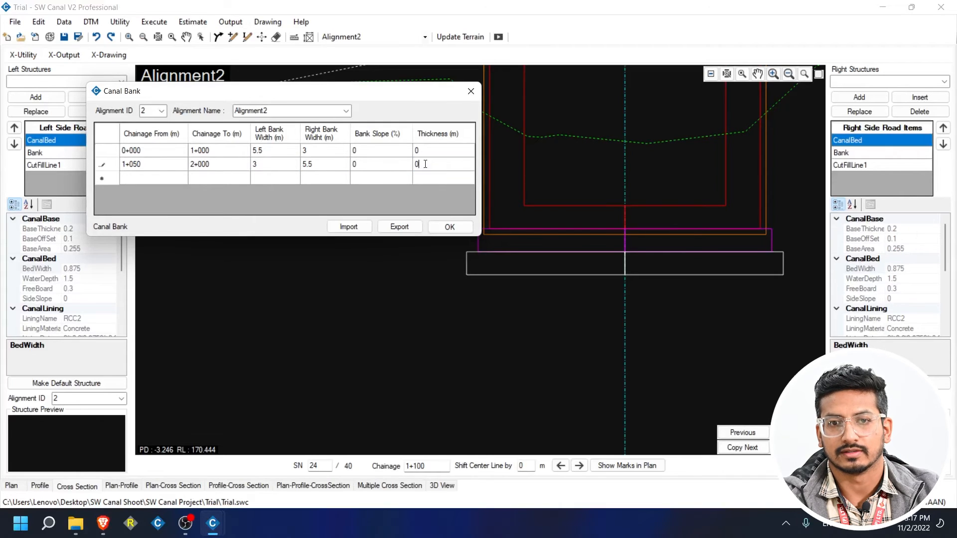
pyautogui.click(442, 150)
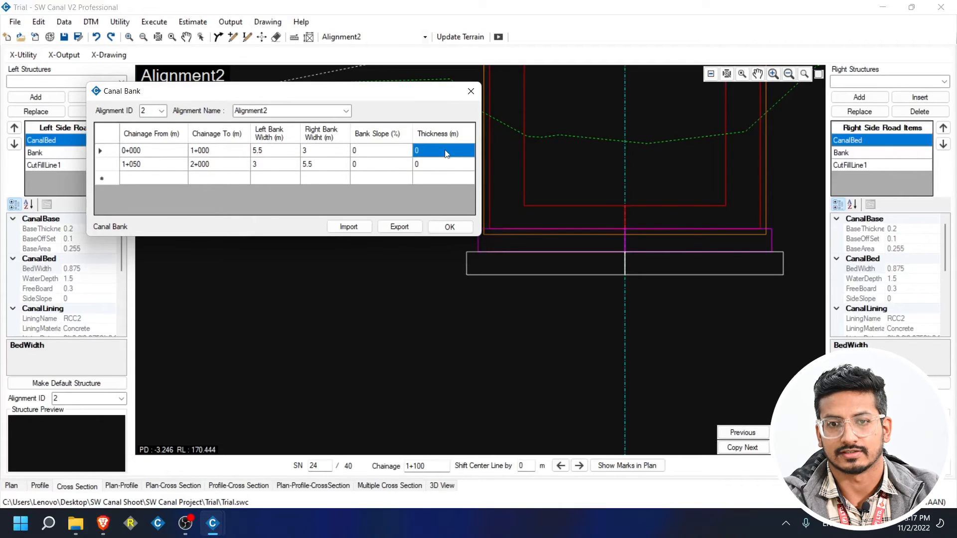
# Save the bank data and step to the cross-section at 1+050.
pyautogui.click(450, 227)
pyautogui.moveTo(455, 93); pyautogui.dragTo(279, 98)
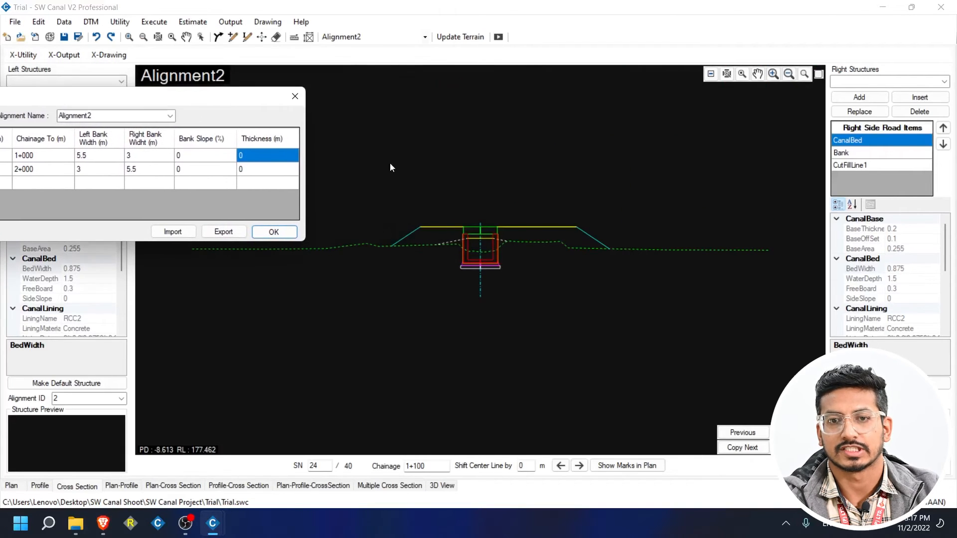
pyautogui.scroll(3, 451, 231)
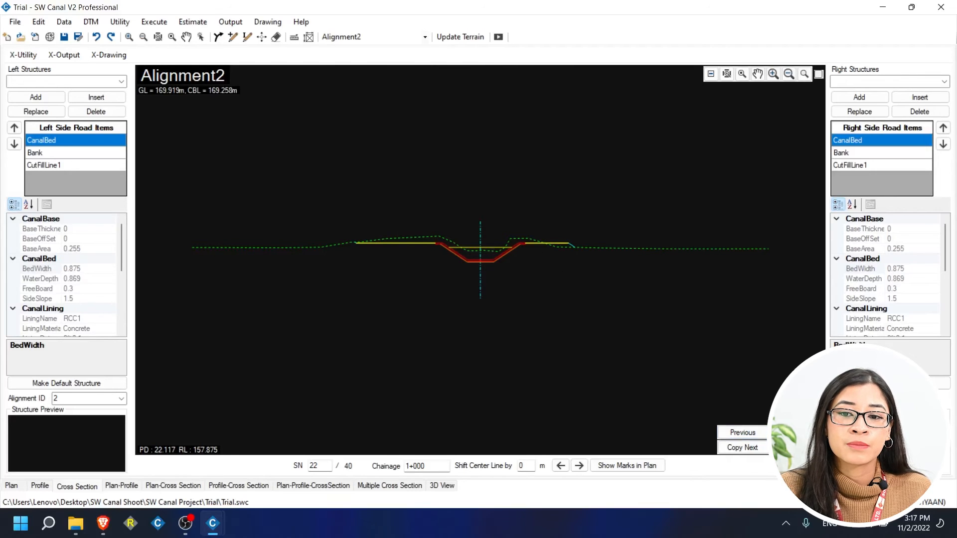
pyautogui.click(794, 433)
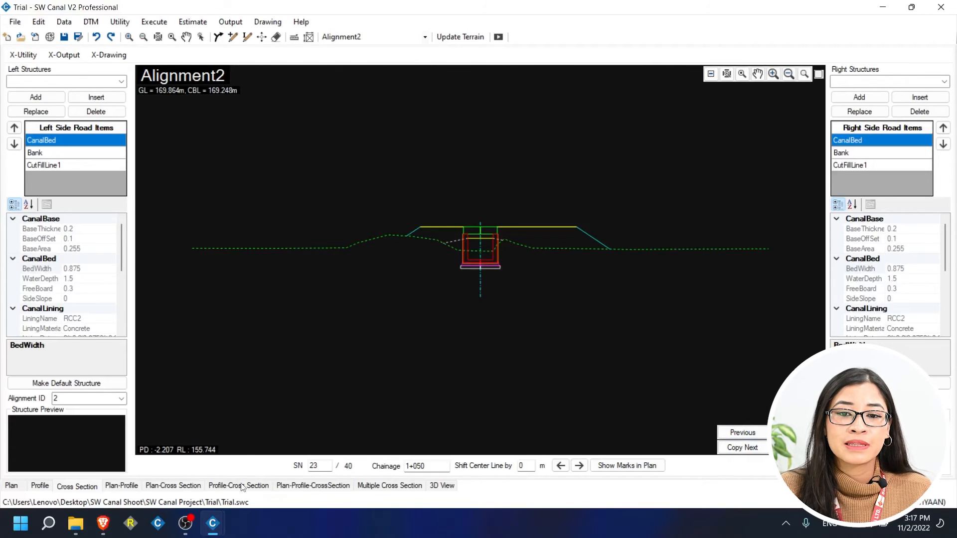
pyautogui.moveTo(222, 523)
pyautogui.click(279, 457)
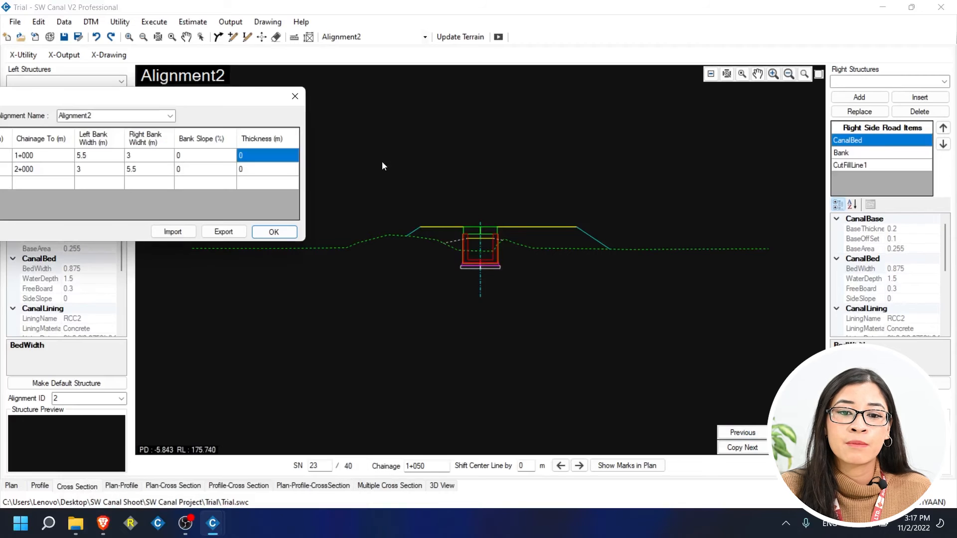
pyautogui.click(295, 93)
pyautogui.click(67, 20)
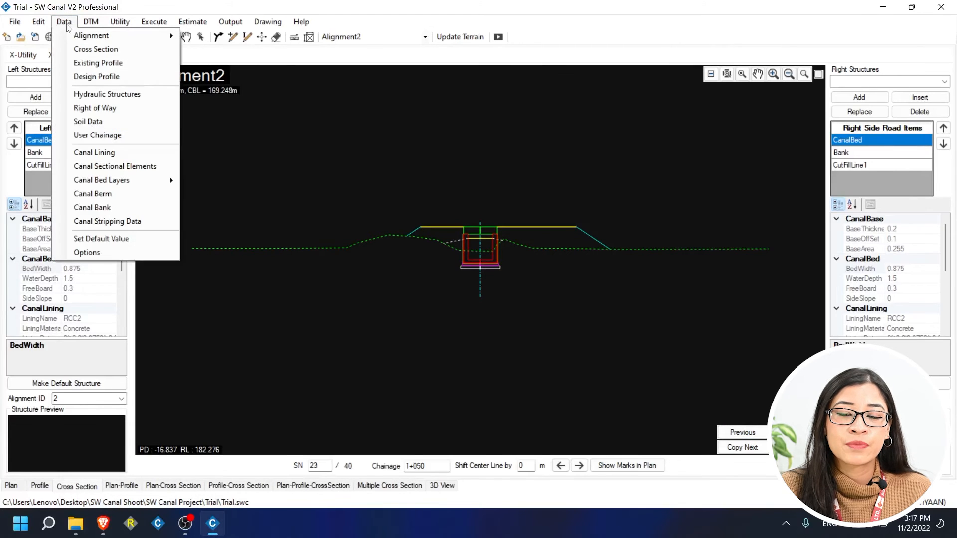
# Start a new berm range running from chainage 0+100 to 0+200.
pyautogui.click(99, 198)
pyautogui.moveTo(229, 111); pyautogui.dragTo(311, 182)
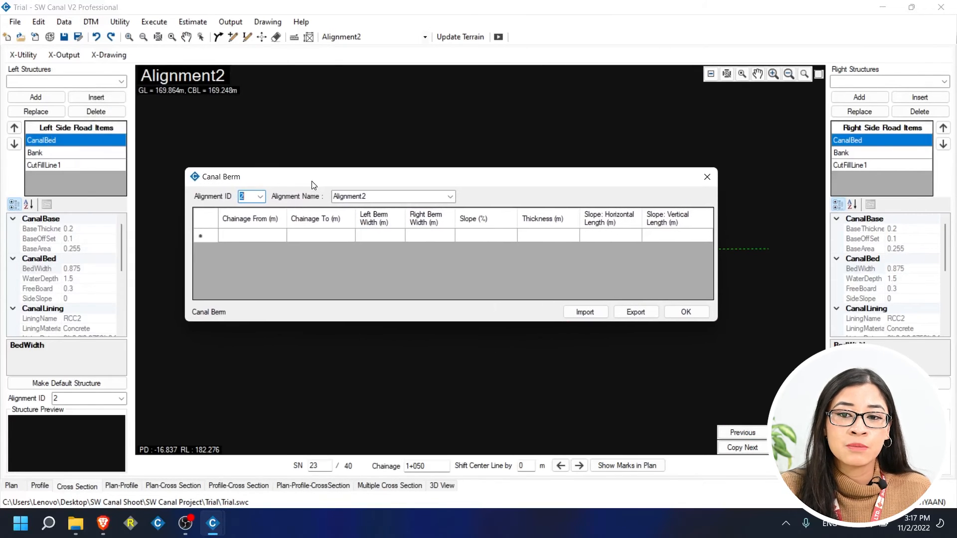
pyautogui.click(278, 238)
pyautogui.write('0+100')
pyautogui.click(336, 236)
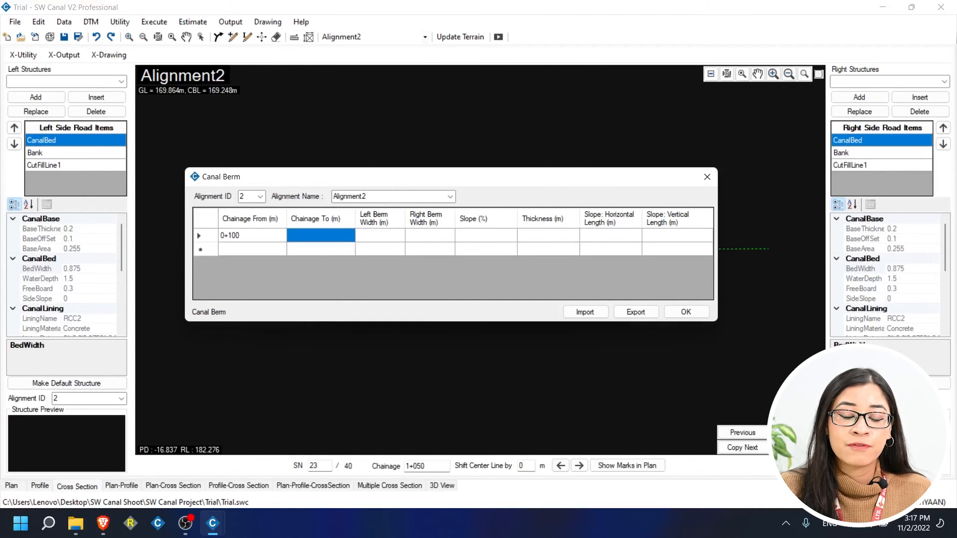
pyautogui.write('0+200')
# Give the berm a 1 m width with zero slope, thickness and slope lengths, and save it.
pyautogui.click(399, 239)
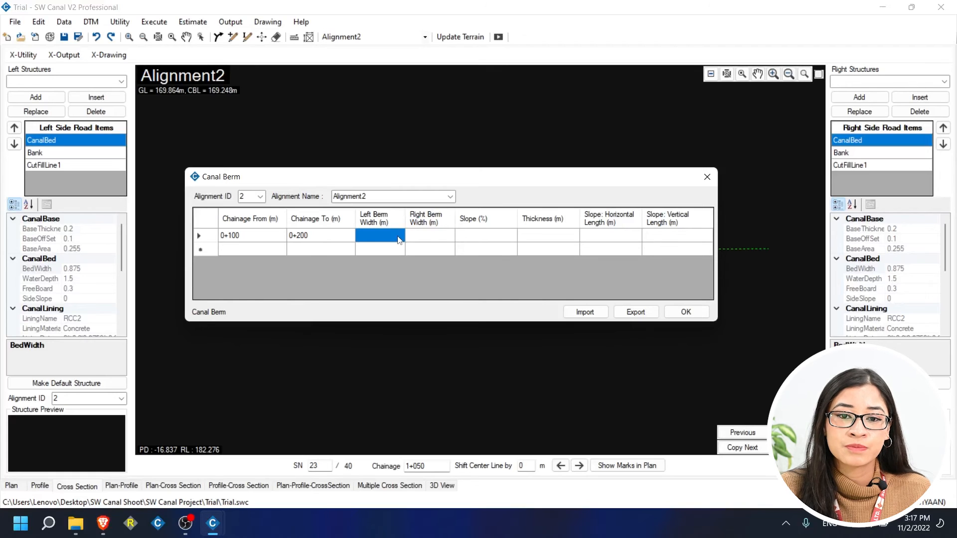
pyautogui.write('1')
pyautogui.click(475, 240)
pyautogui.write('0')
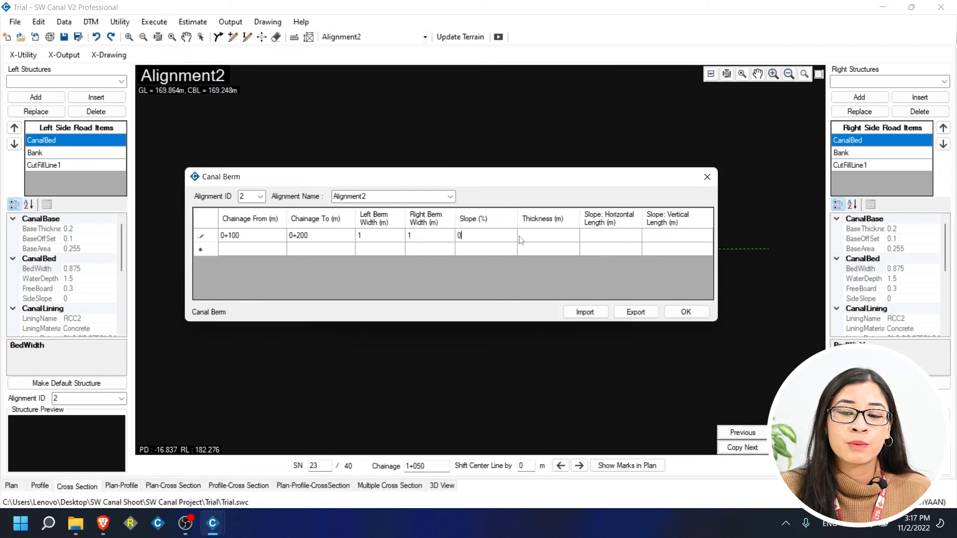
pyautogui.click(535, 240)
pyautogui.write('0')
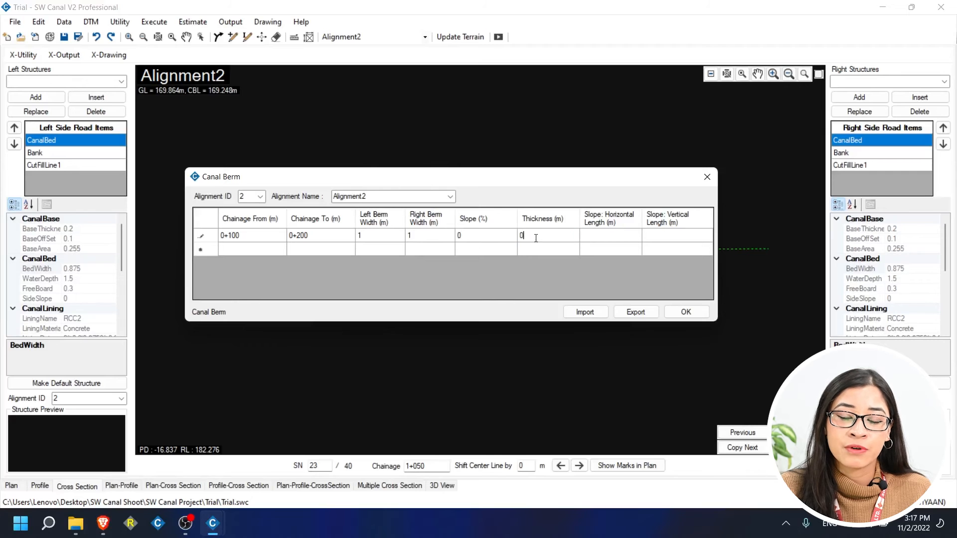
pyautogui.click(597, 241)
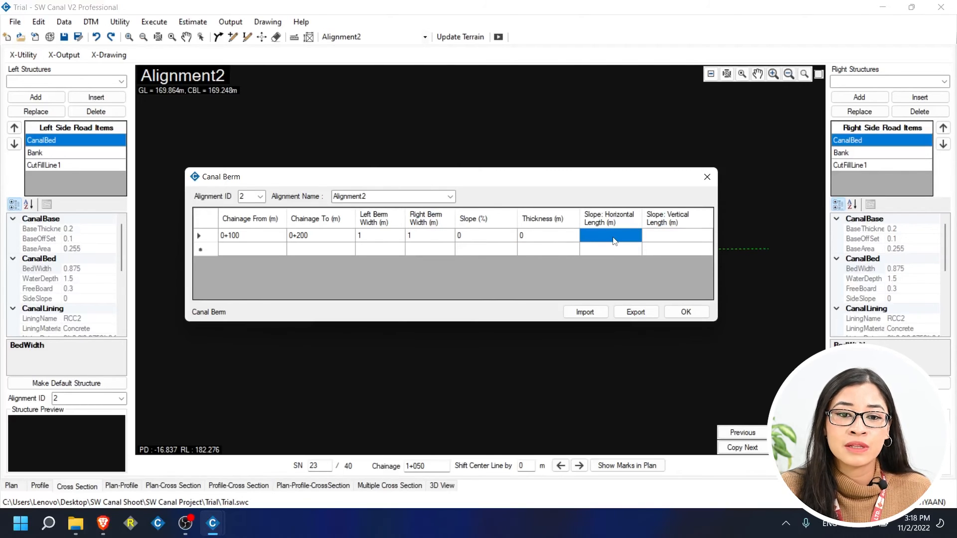
pyautogui.write('0')
pyautogui.click(678, 240)
pyautogui.write('0')
pyautogui.click(681, 253)
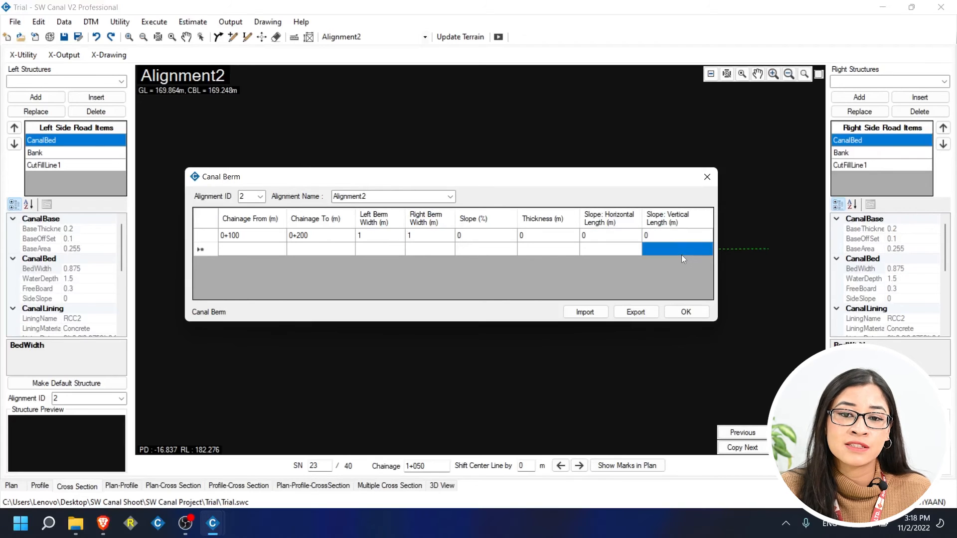
pyautogui.click(685, 312)
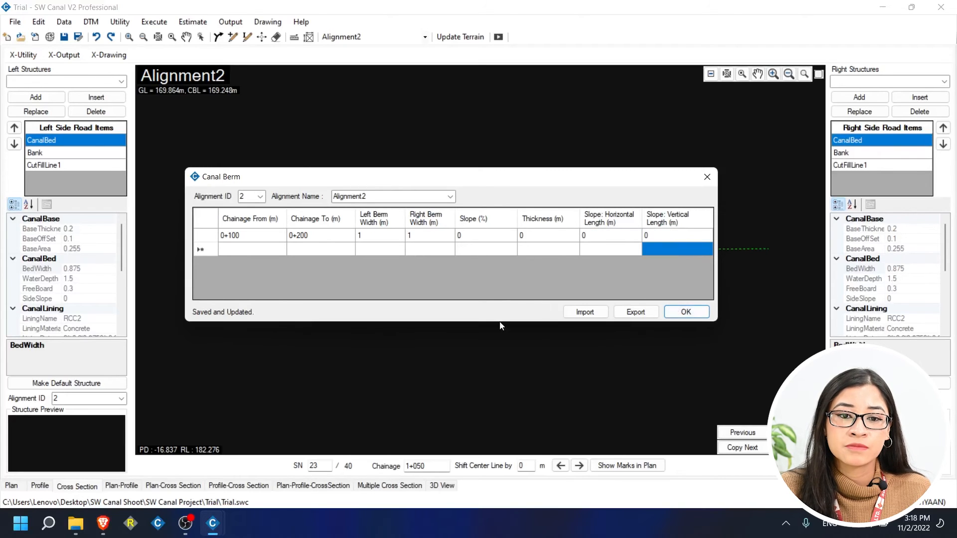
# Jump to chainage 0+100 and select the right-hand berm to check its 1 m properties.
pyautogui.moveTo(444, 468); pyautogui.dragTo(340, 453)
pyautogui.write('100')
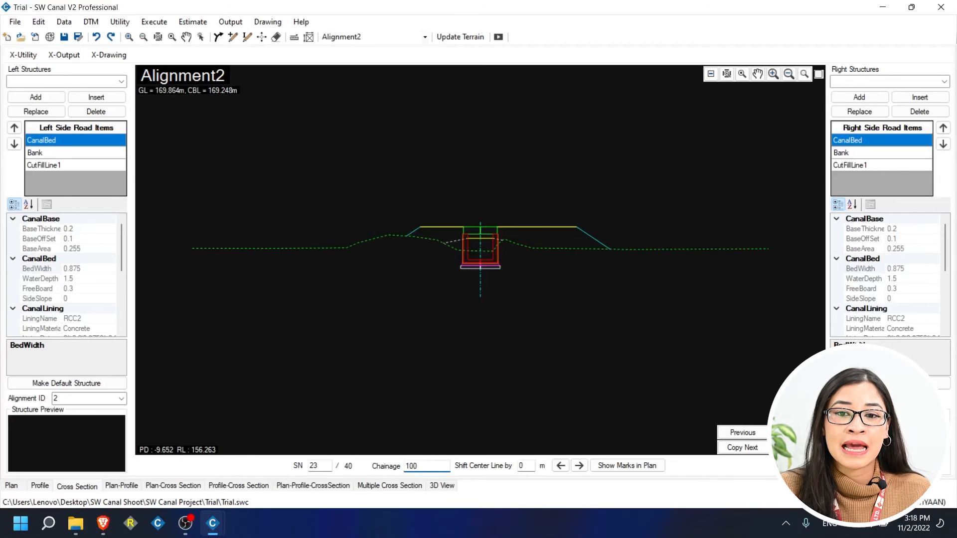
pyautogui.press('Return')
pyautogui.scroll(1, 324, 265)
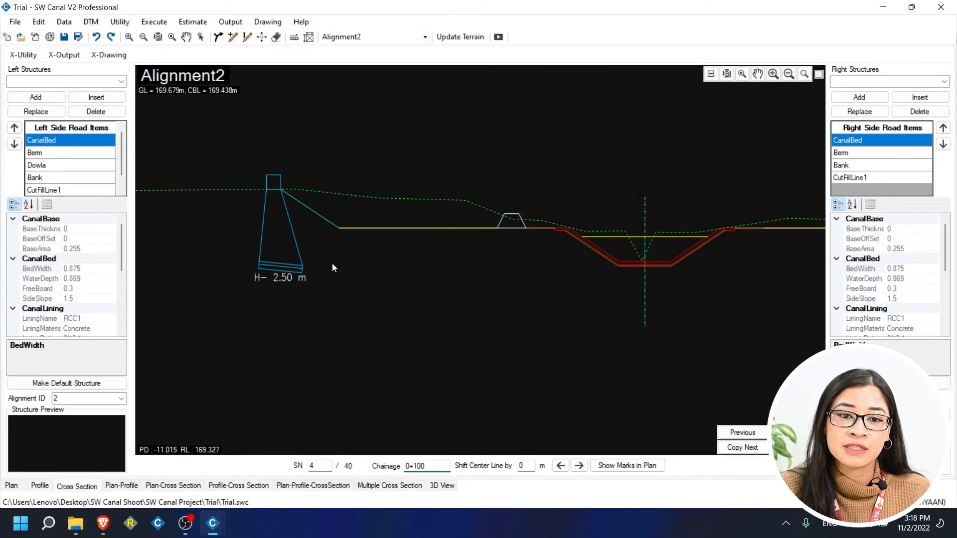
pyautogui.scroll(1, 519, 211)
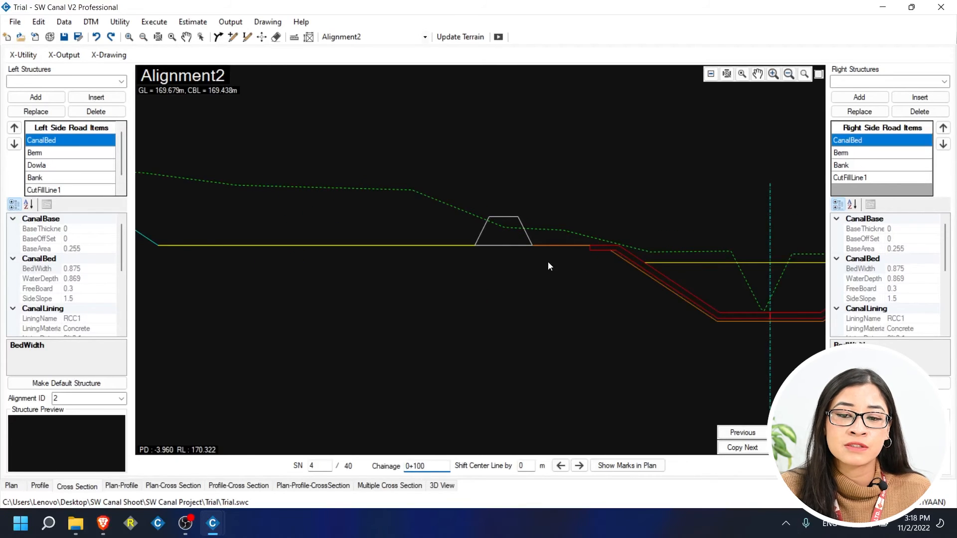
pyautogui.moveTo(653, 272); pyautogui.dragTo(408, 240)
pyautogui.moveTo(700, 223); pyautogui.dragTo(581, 236)
pyautogui.scroll(1, 588, 225)
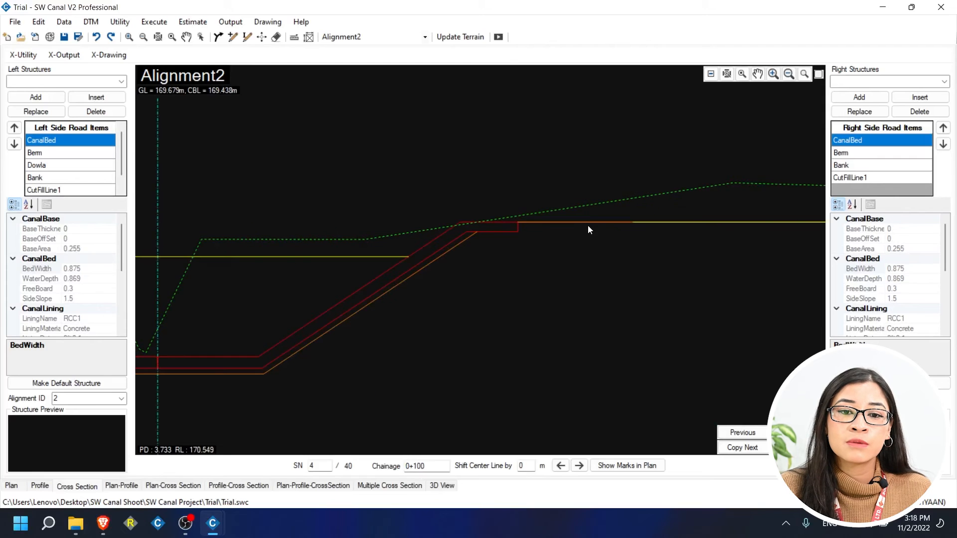
pyautogui.click(589, 224)
pyautogui.moveTo(597, 235); pyautogui.dragTo(597, 226)
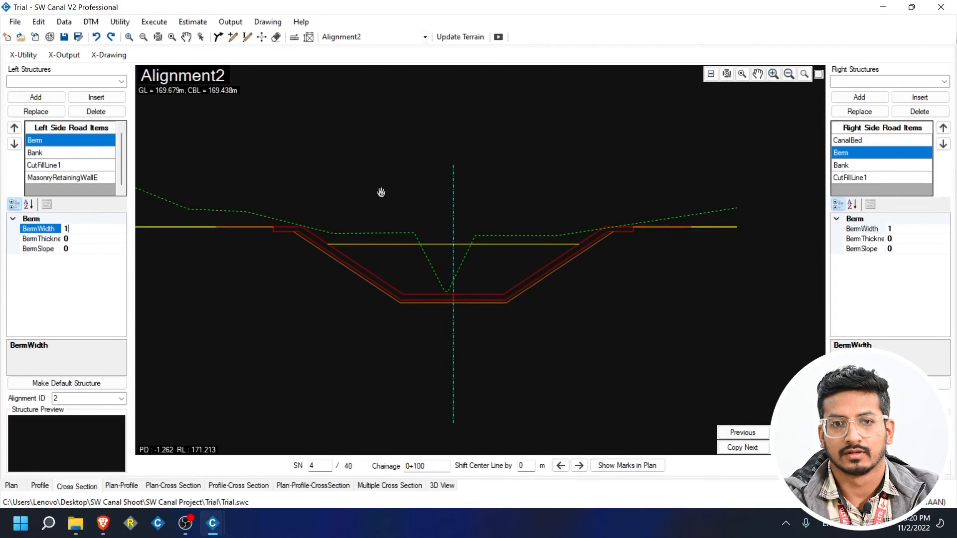
pyautogui.scroll(-2, 523, 223)
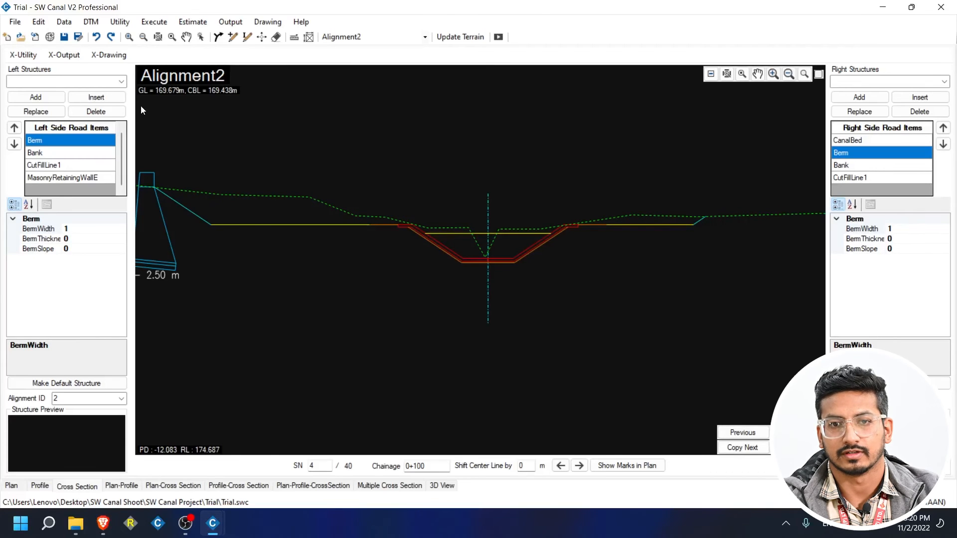
# Add a SlopeLine to the left-side items and move it up between Berm and Bank.
pyautogui.click(121, 81)
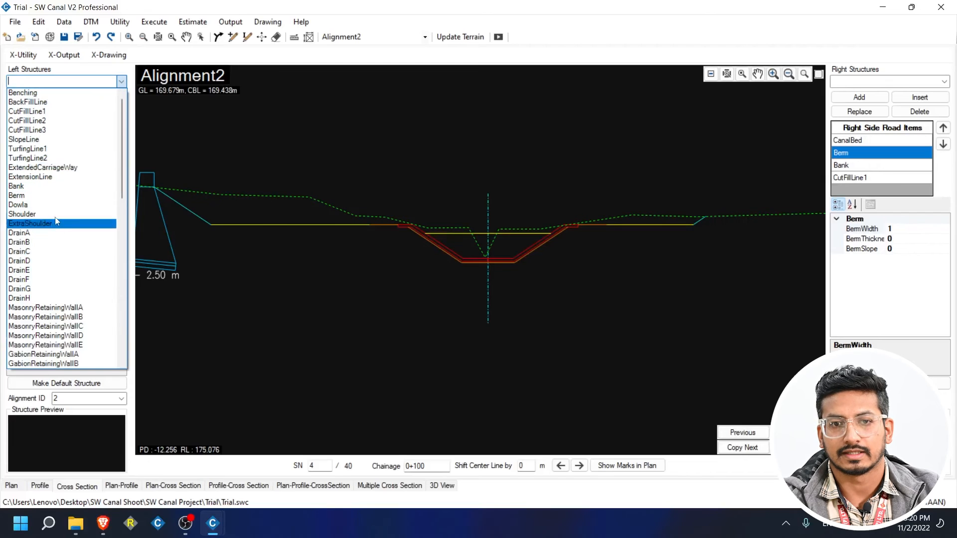
pyautogui.click(80, 139)
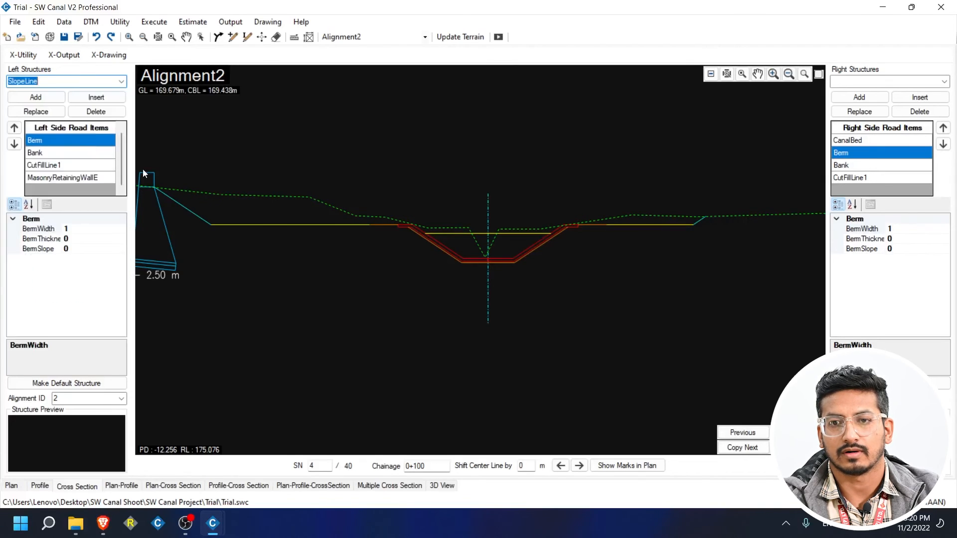
pyautogui.click(36, 97)
pyautogui.moveTo(276, 207); pyautogui.dragTo(584, 227)
pyautogui.click(420, 274)
pyautogui.click(19, 126)
pyautogui.click(20, 125)
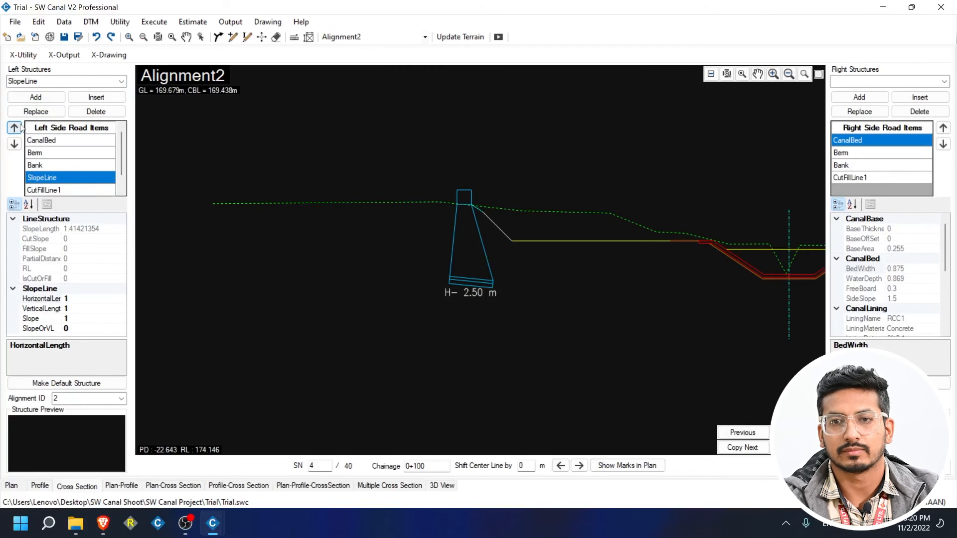
pyautogui.click(20, 127)
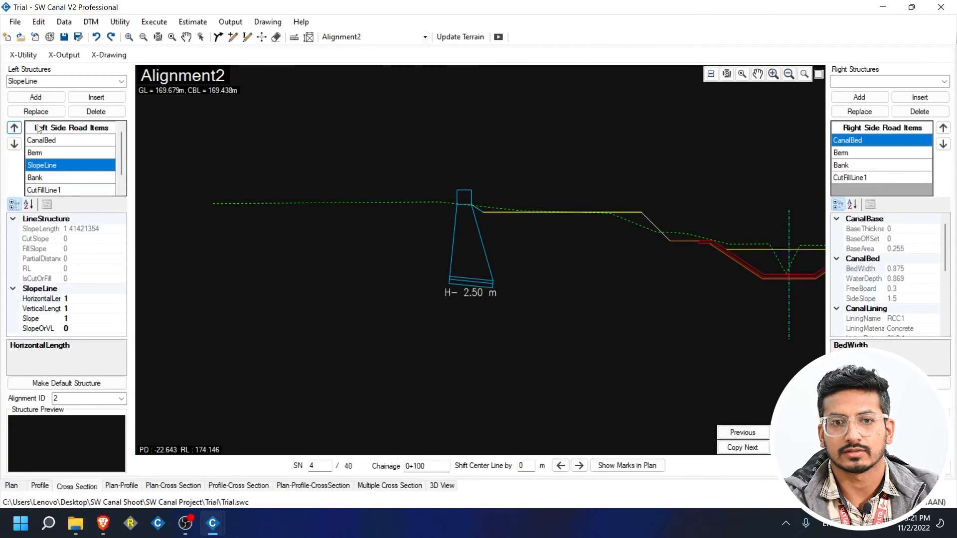
pyautogui.click(686, 242)
pyautogui.click(656, 225)
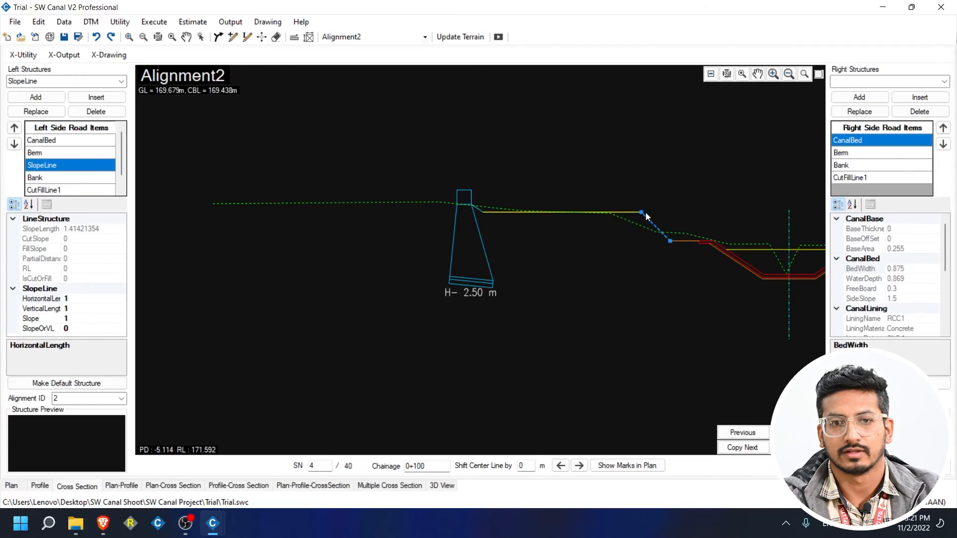
pyautogui.moveTo(648, 212); pyautogui.dragTo(486, 213)
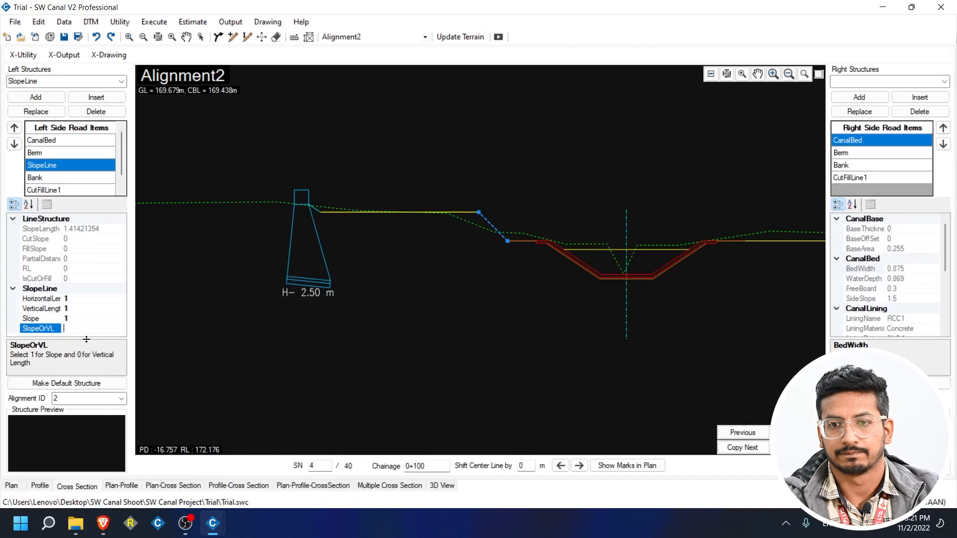
# Switch the left SlopeLine to slope mode (SlopeOrVL 1) and set its slope to -0.667.
pyautogui.write('1')
pyautogui.press('Return')
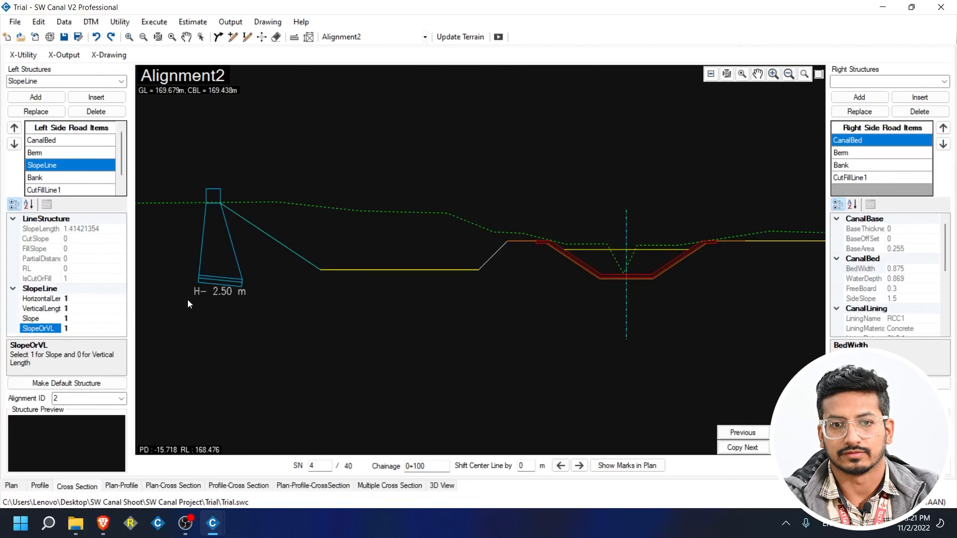
pyautogui.click(87, 319)
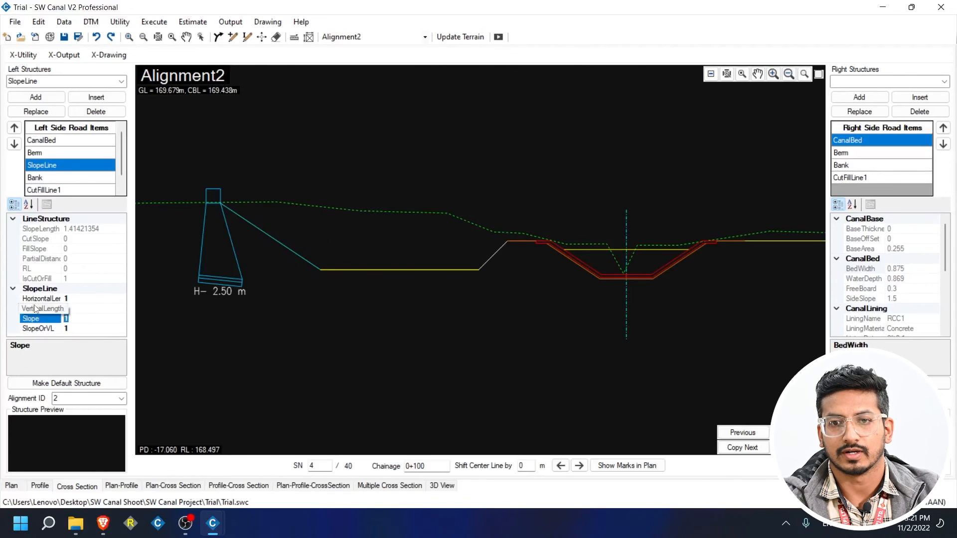
pyautogui.write('-')
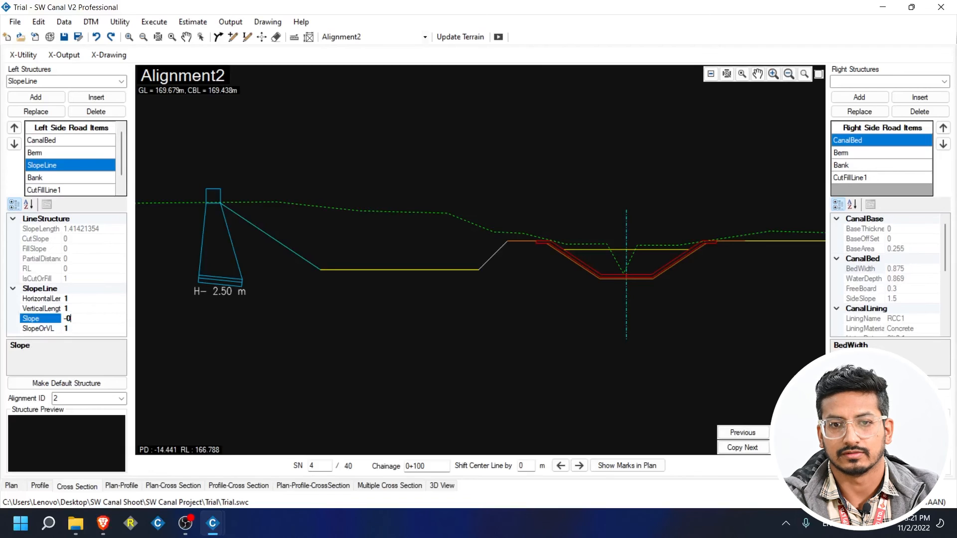
pyautogui.write('0.16')
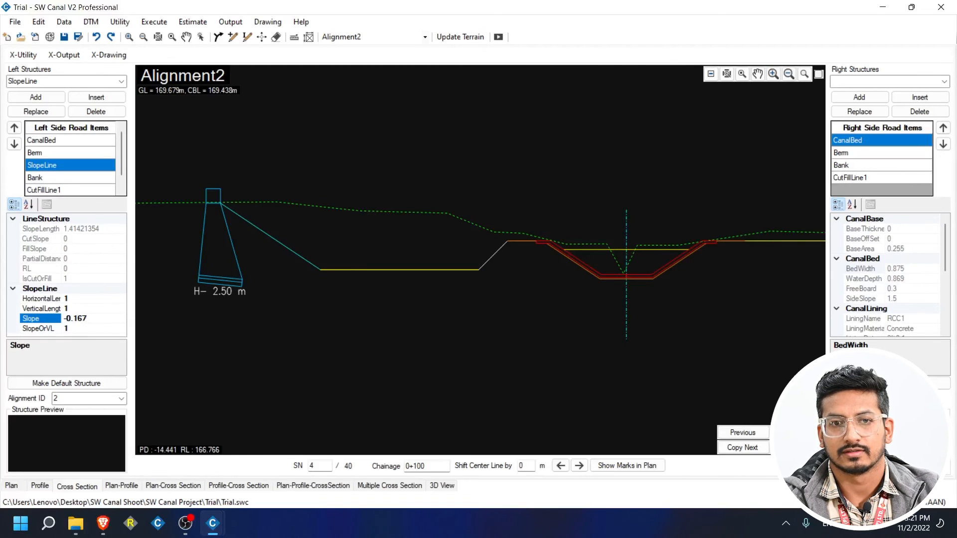
pyautogui.write('7')
pyautogui.press('Return')
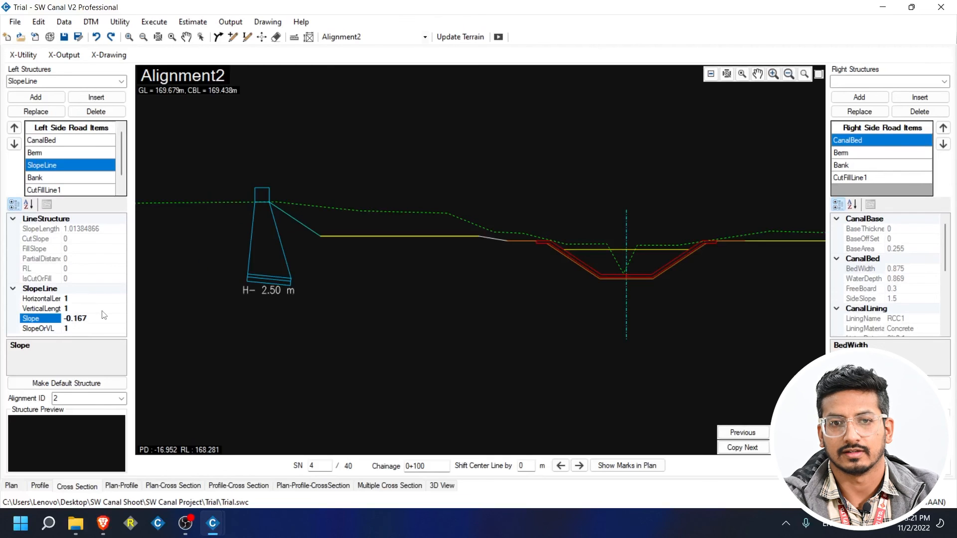
pyautogui.write('-')
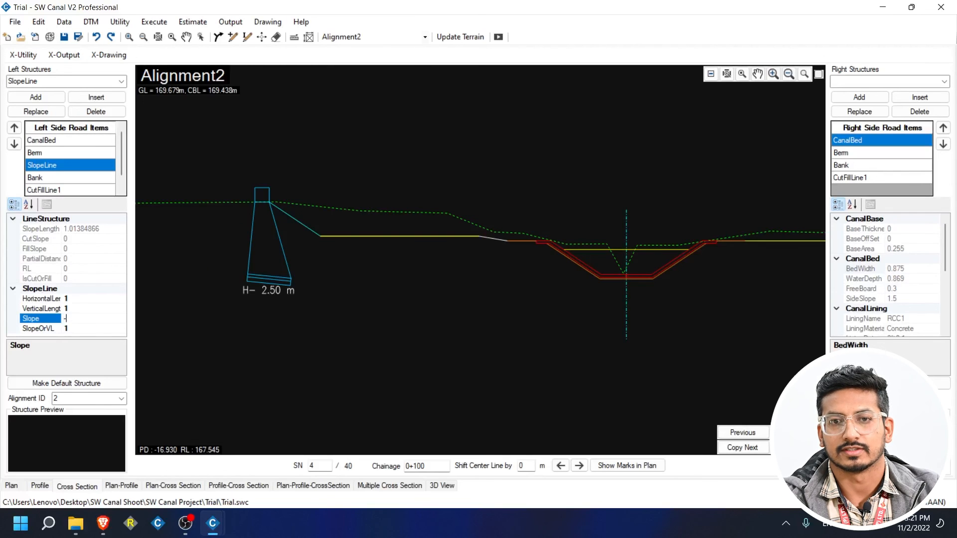
pyautogui.write('0.667')
pyautogui.press('Return')
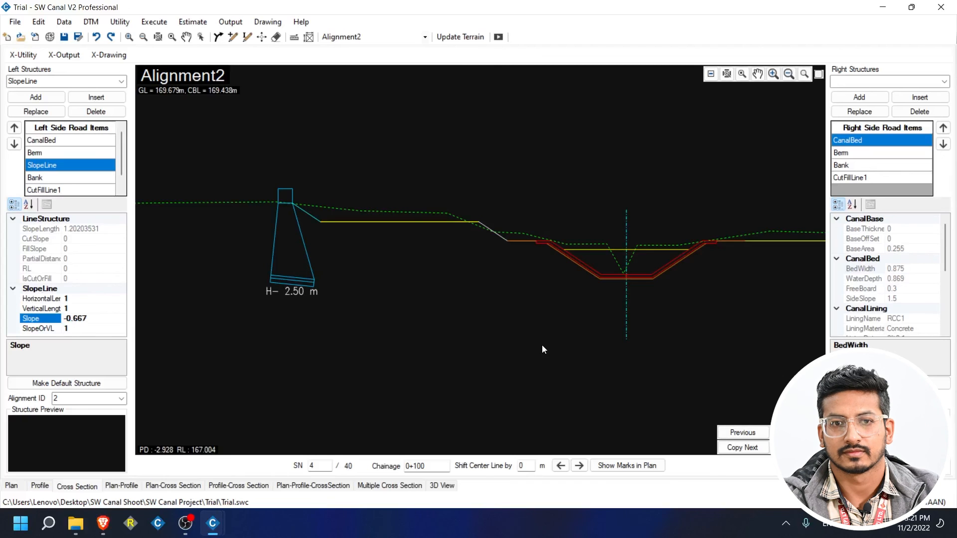
pyautogui.moveTo(620, 245); pyautogui.dragTo(494, 254)
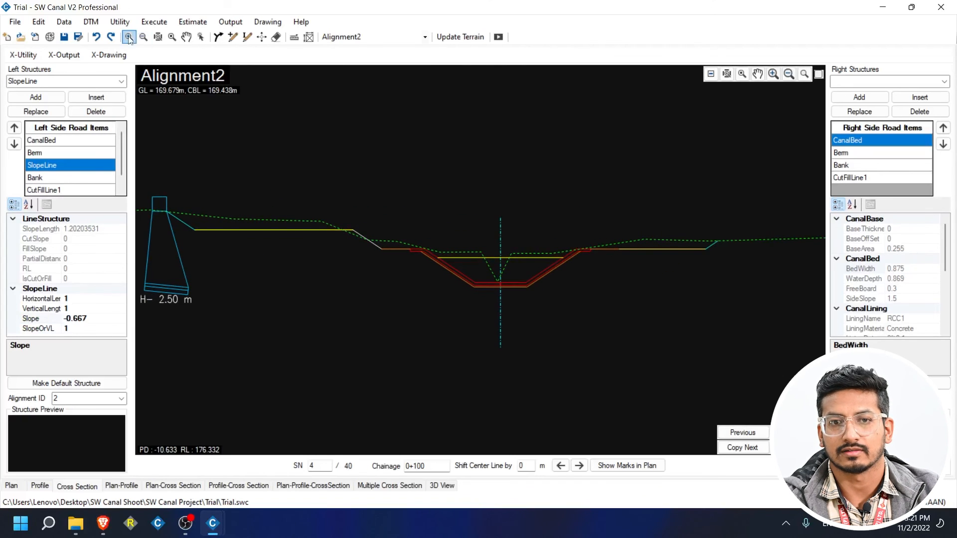
# Enter a soil strip from chainage 0 to 1 with 0.1 m thickness and save it.
pyautogui.click(75, 24)
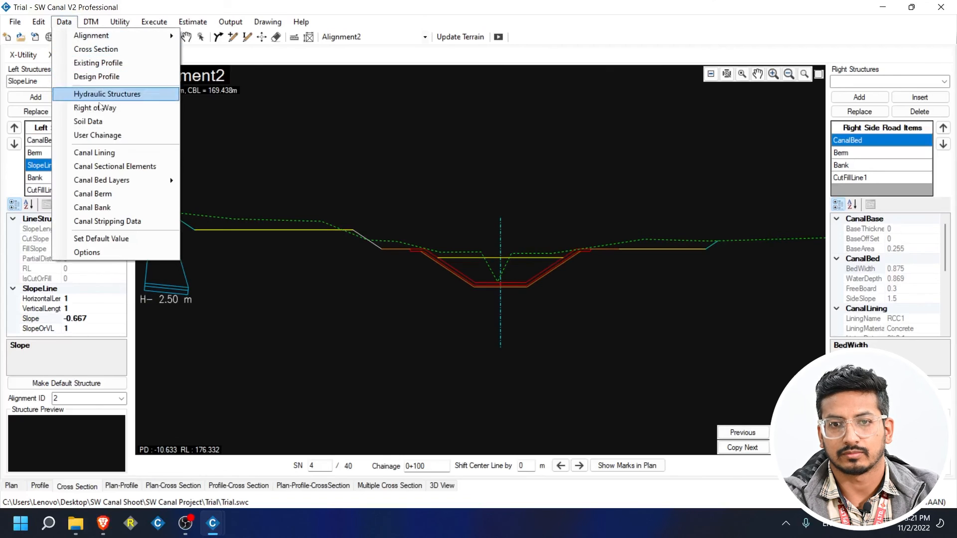
pyautogui.click(124, 222)
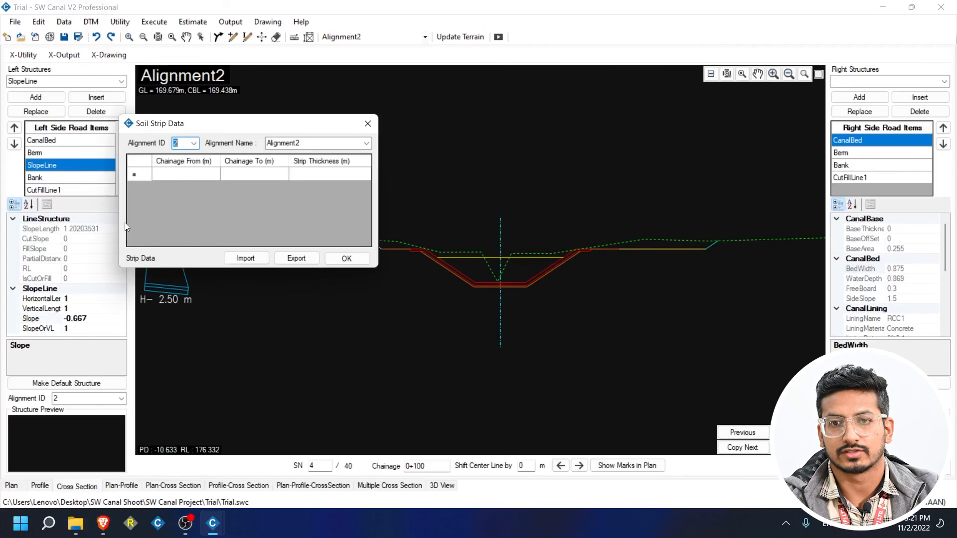
pyautogui.click(186, 177)
pyautogui.moveTo(220, 130); pyautogui.dragTo(185, 98)
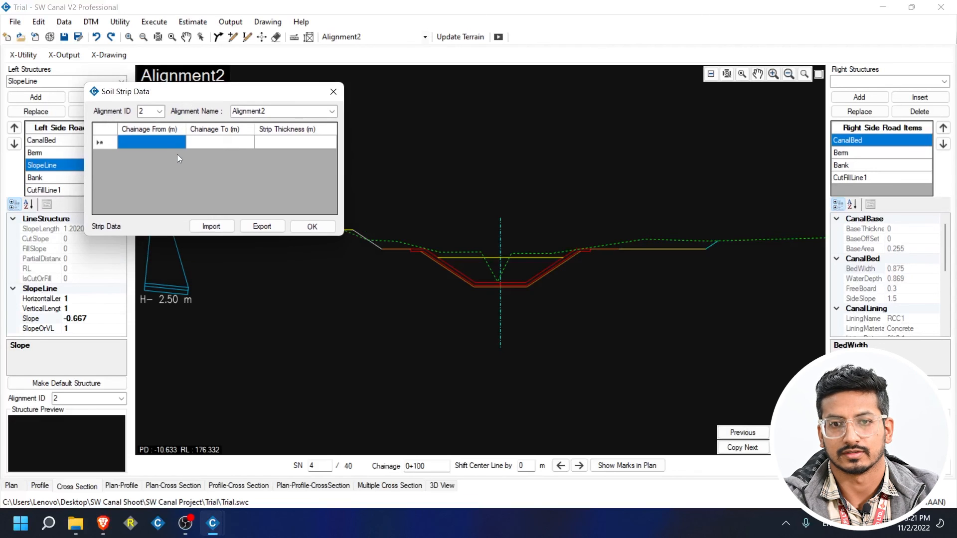
pyautogui.write('0')
pyautogui.click(217, 150)
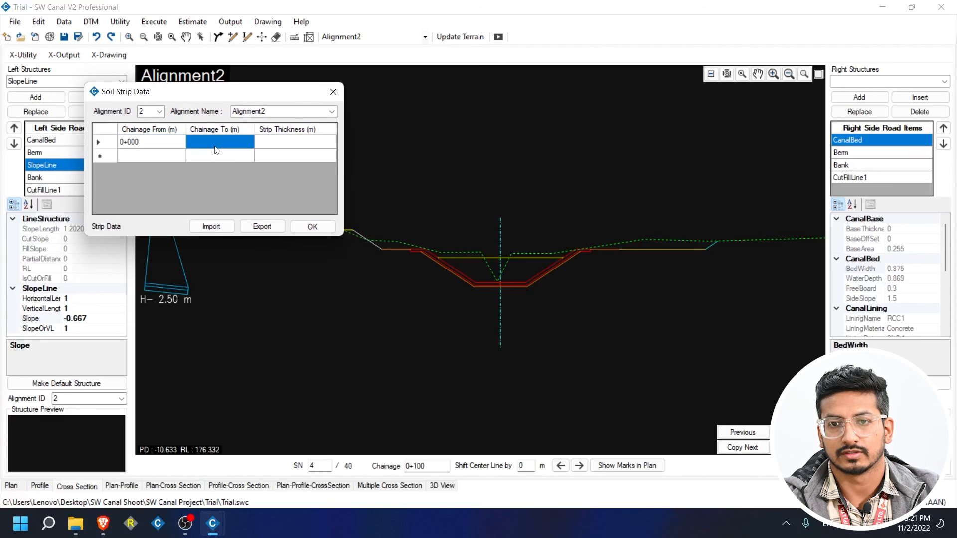
pyautogui.write('100')
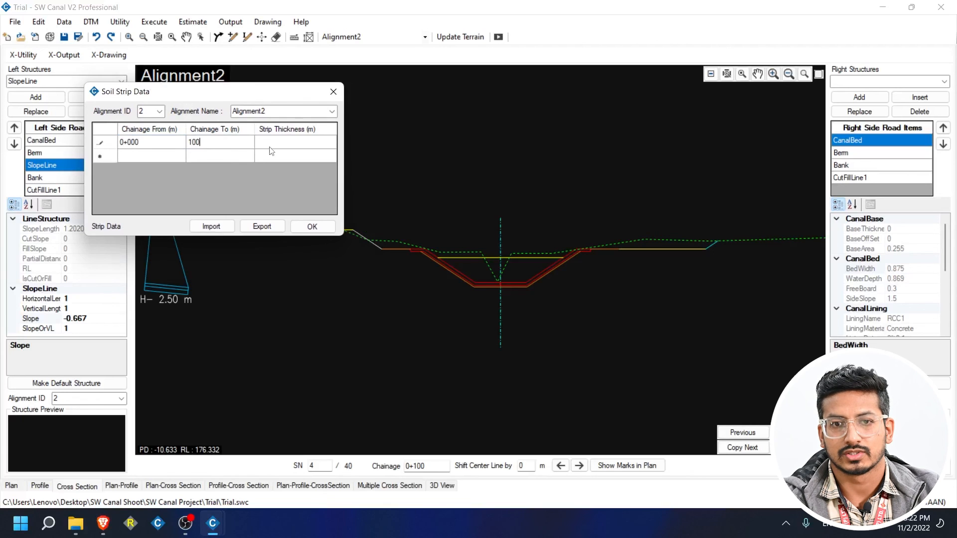
pyautogui.click(311, 152)
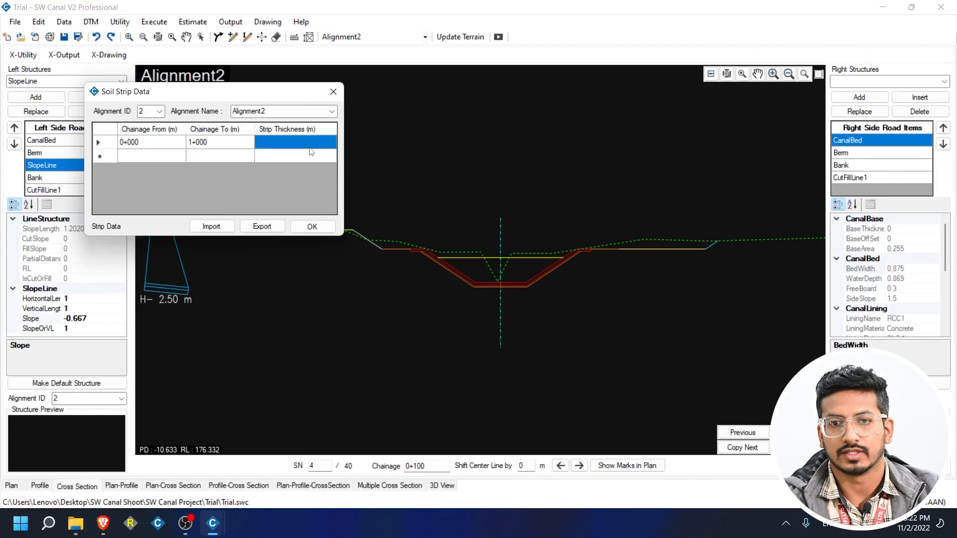
pyautogui.write('0.1')
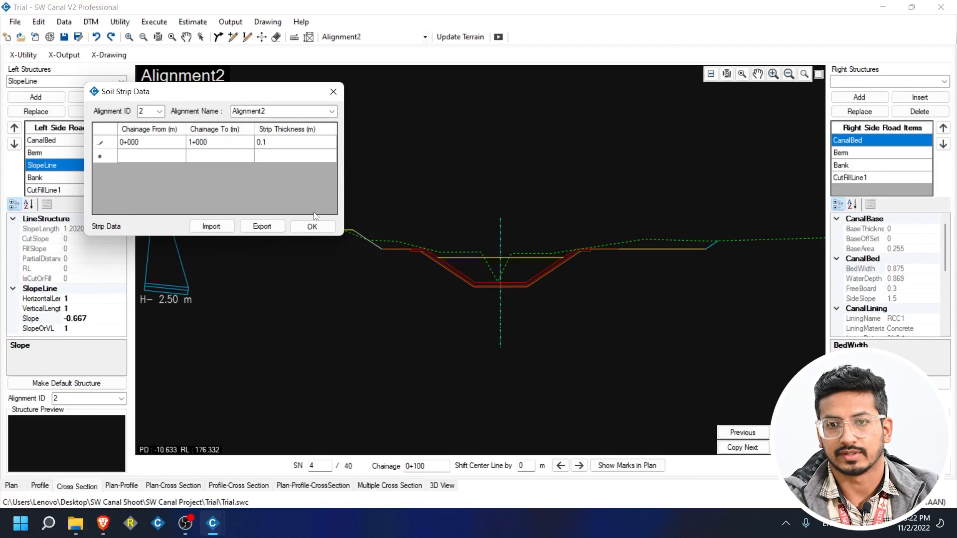
pyautogui.click(314, 227)
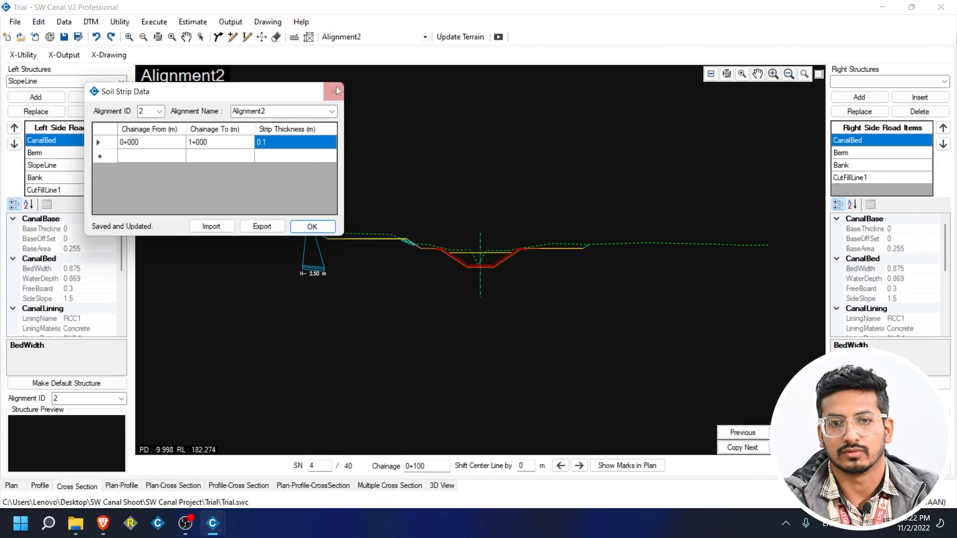
pyautogui.click(334, 91)
pyautogui.scroll(4, 415, 259)
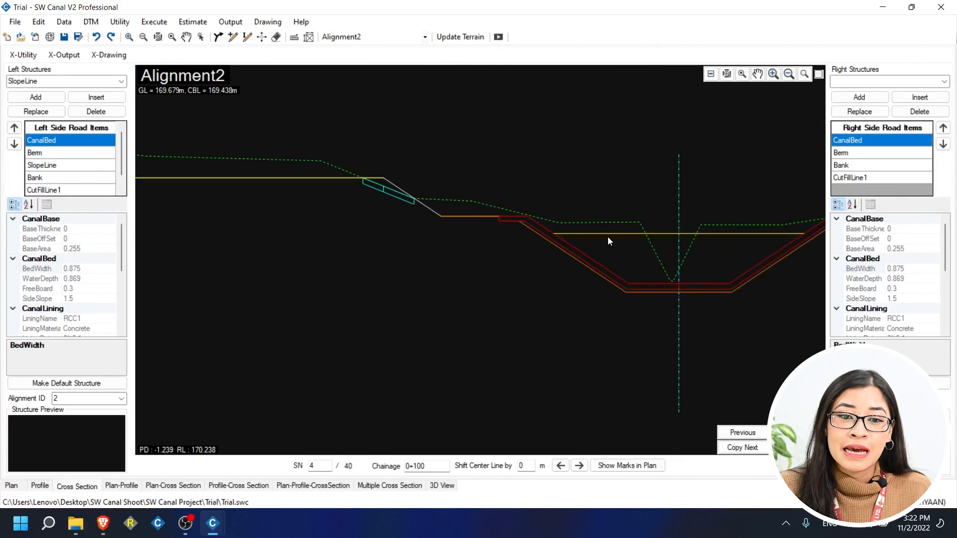
# Move to section 0+150, switch to plan view and hide the BOC and TOC lines.
pyautogui.click(796, 433)
pyautogui.scroll(5, 500, 239)
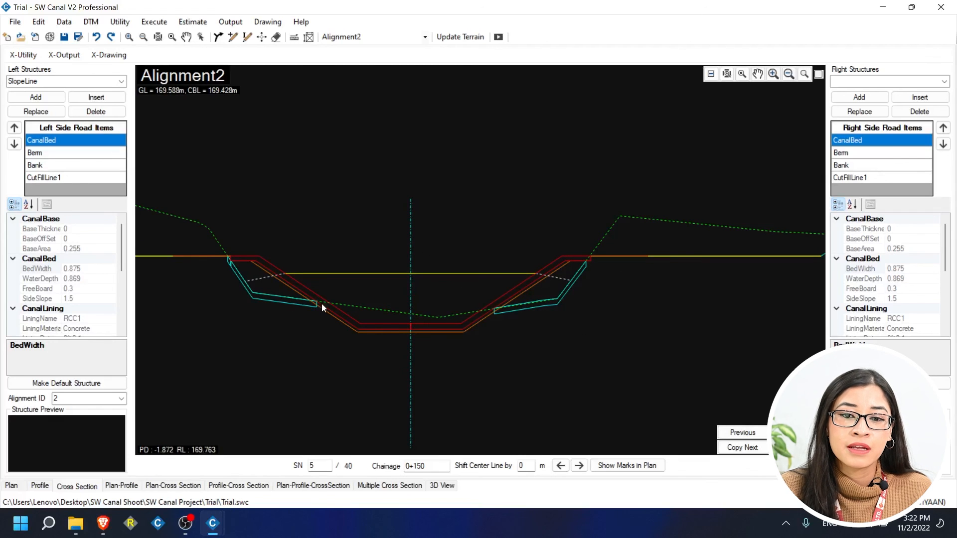
pyautogui.click(11, 487)
pyautogui.scroll(-4, 347, 194)
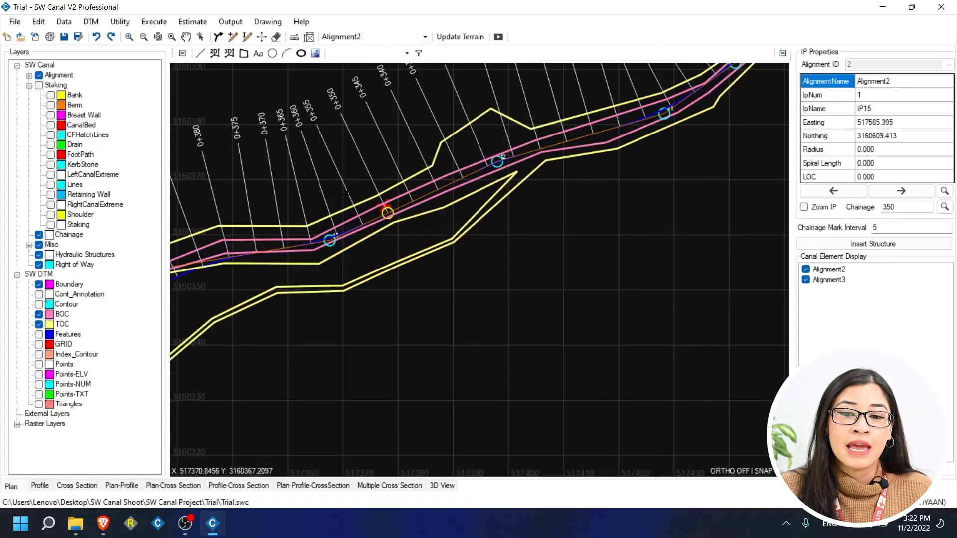
pyautogui.click(39, 325)
pyautogui.click(39, 315)
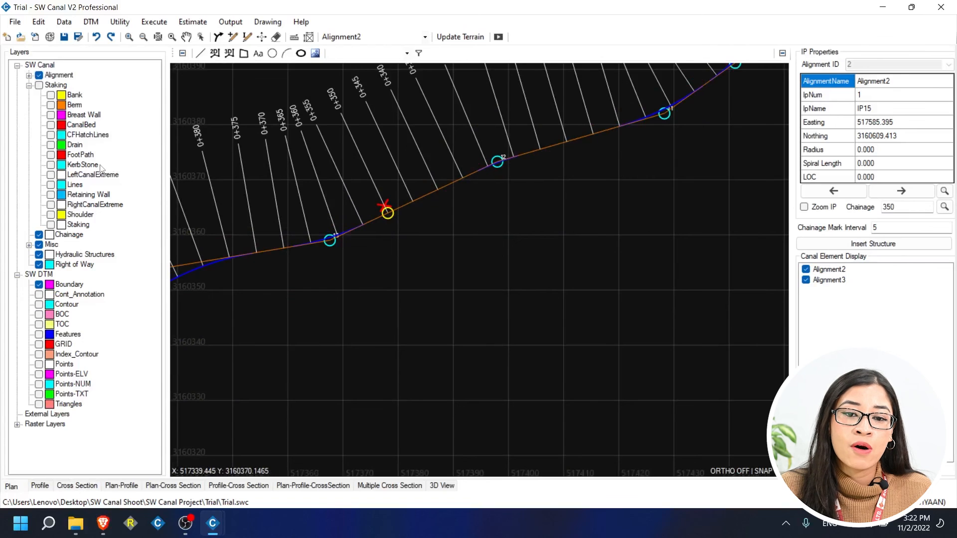
pyautogui.click(30, 85)
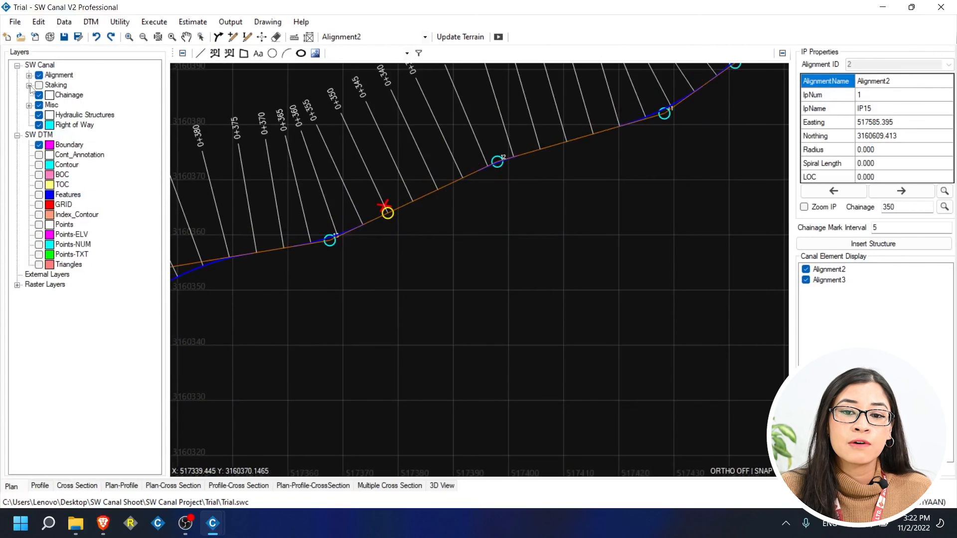
# Compute staking for the current canal and all canals, then show the Staking layer.
pyautogui.click(170, 22)
pyautogui.moveTo(240, 112)
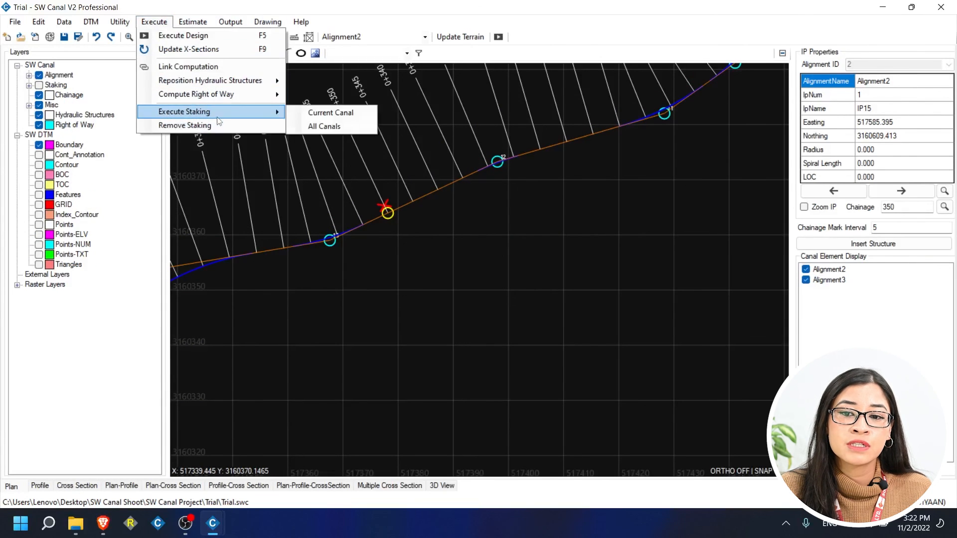
pyautogui.click(321, 112)
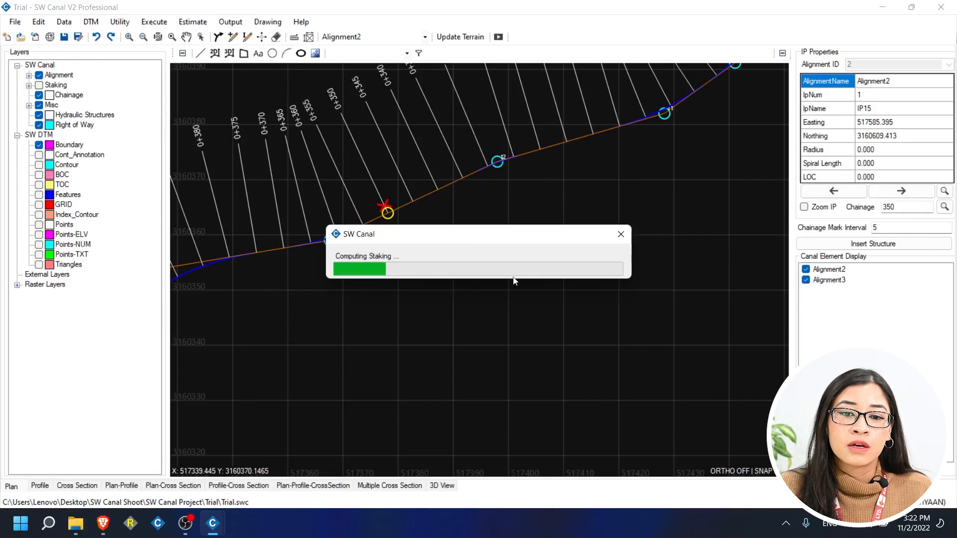
pyautogui.press('Return')
pyautogui.click(154, 22)
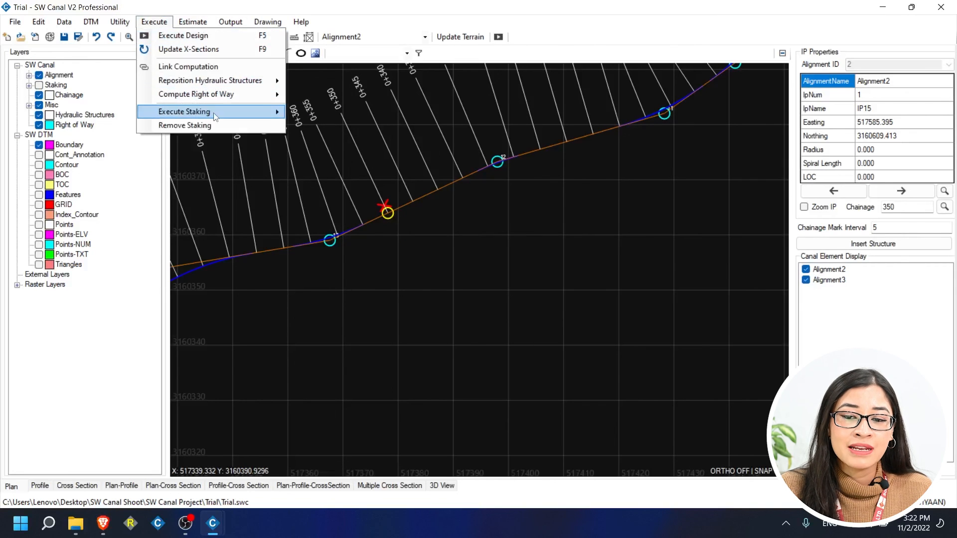
pyautogui.click(324, 126)
pyautogui.click(532, 304)
pyautogui.click(39, 85)
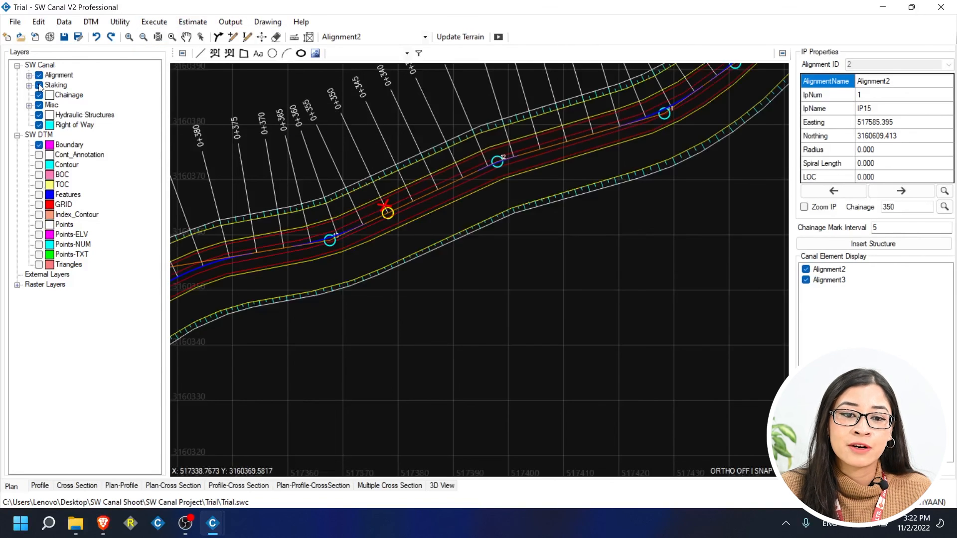
pyautogui.moveTo(448, 195)
pyautogui.mouseDown()
pyautogui.moveTo(487, 229)
pyautogui.moveTo(529, 245)
pyautogui.mouseUp()
pyautogui.scroll(-2, 510, 239)
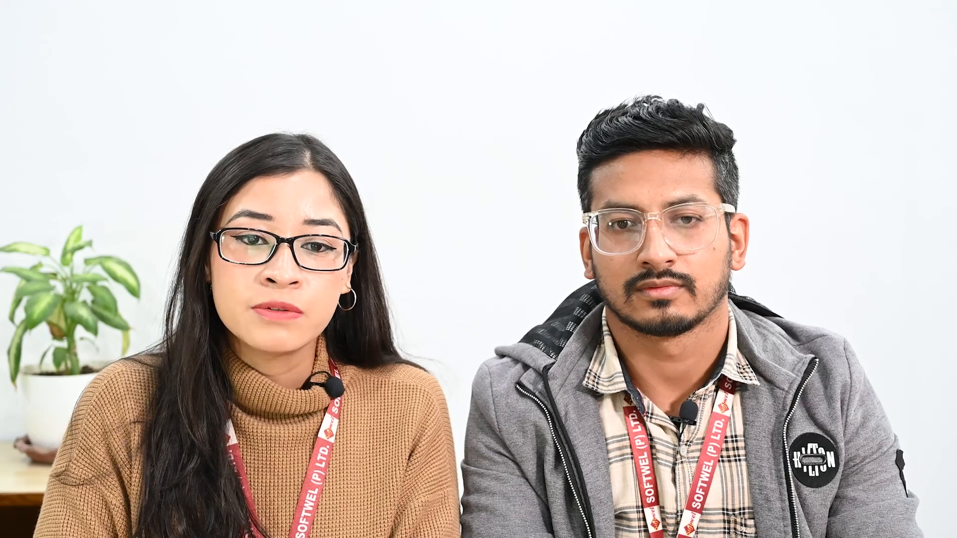